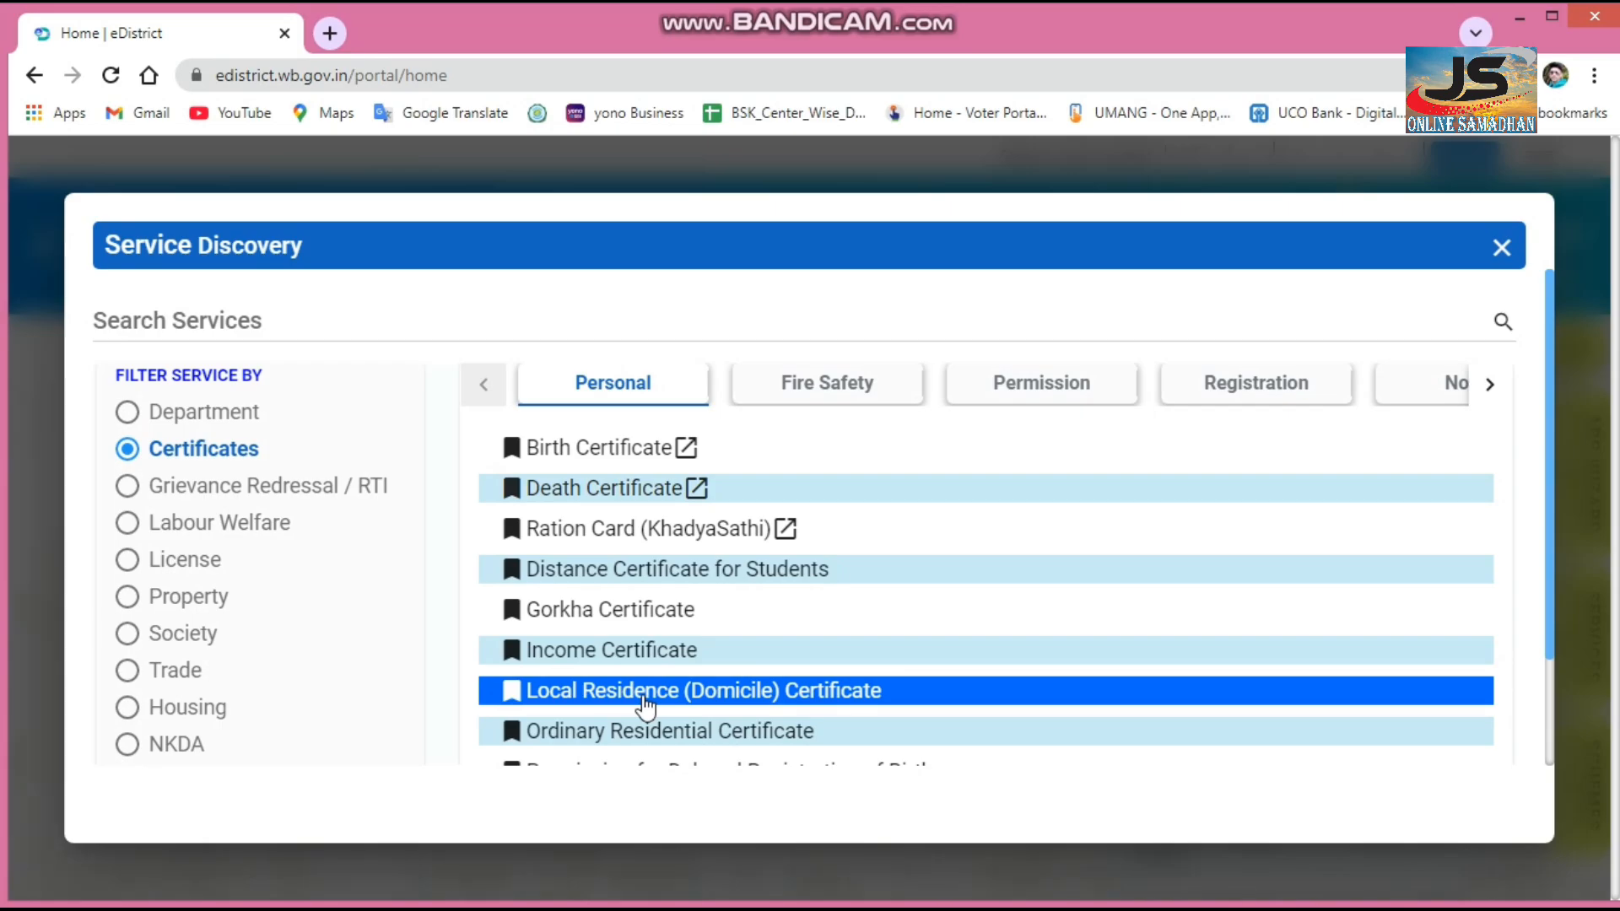
Step: Start a Local Residence (Domicile) Certificate application from the personal certificates list and accept its eligibility and document requirements
click(646, 700)
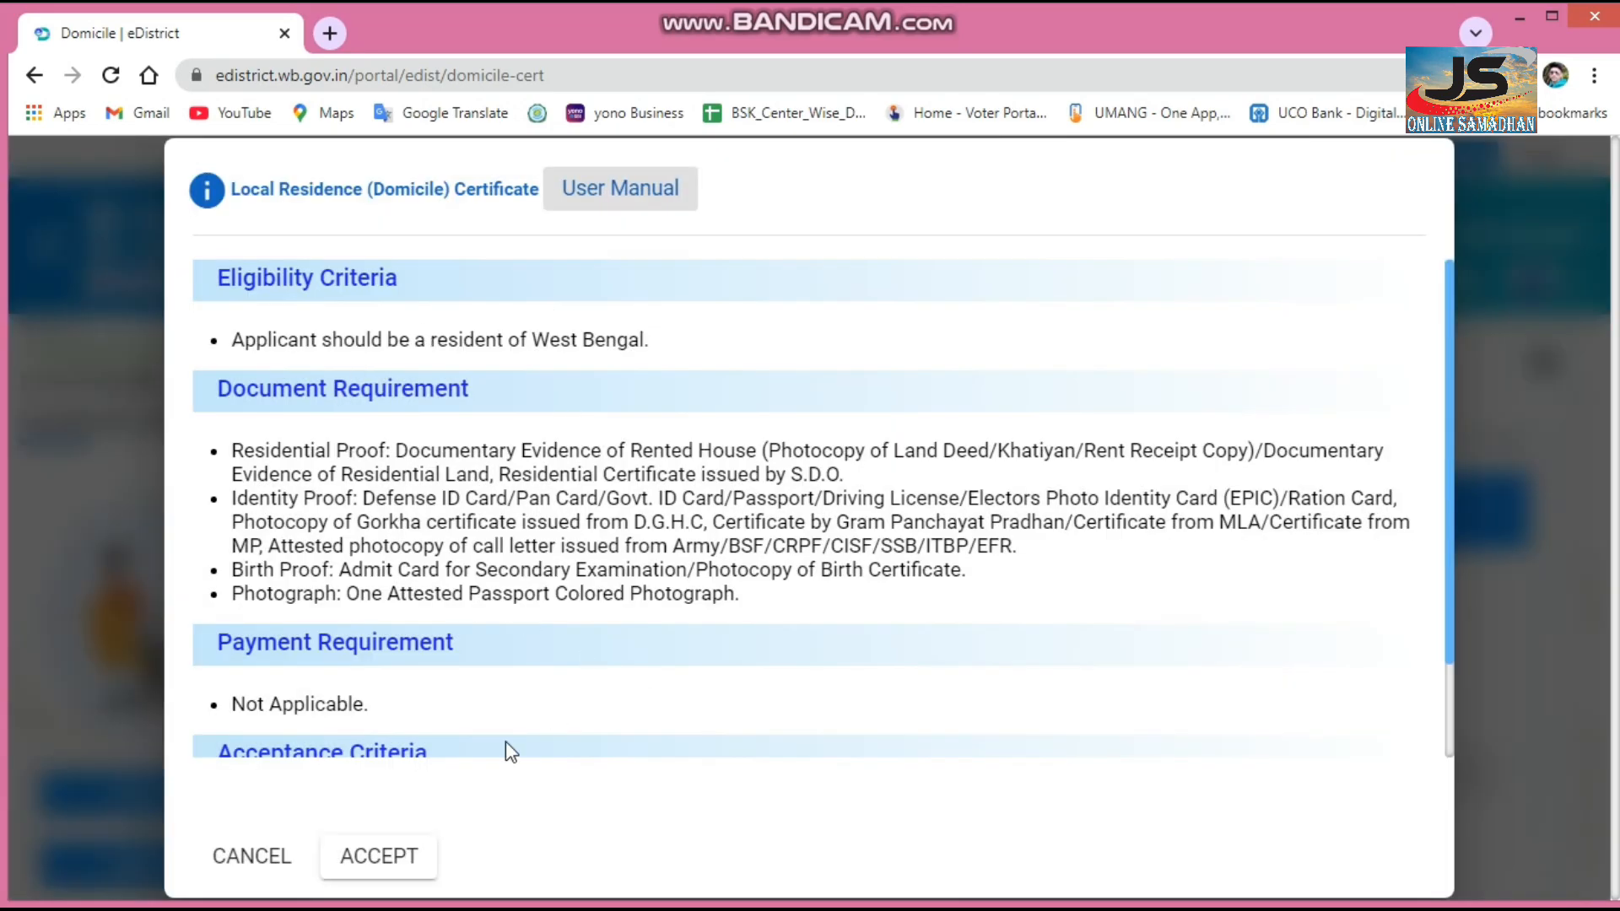
click(364, 856)
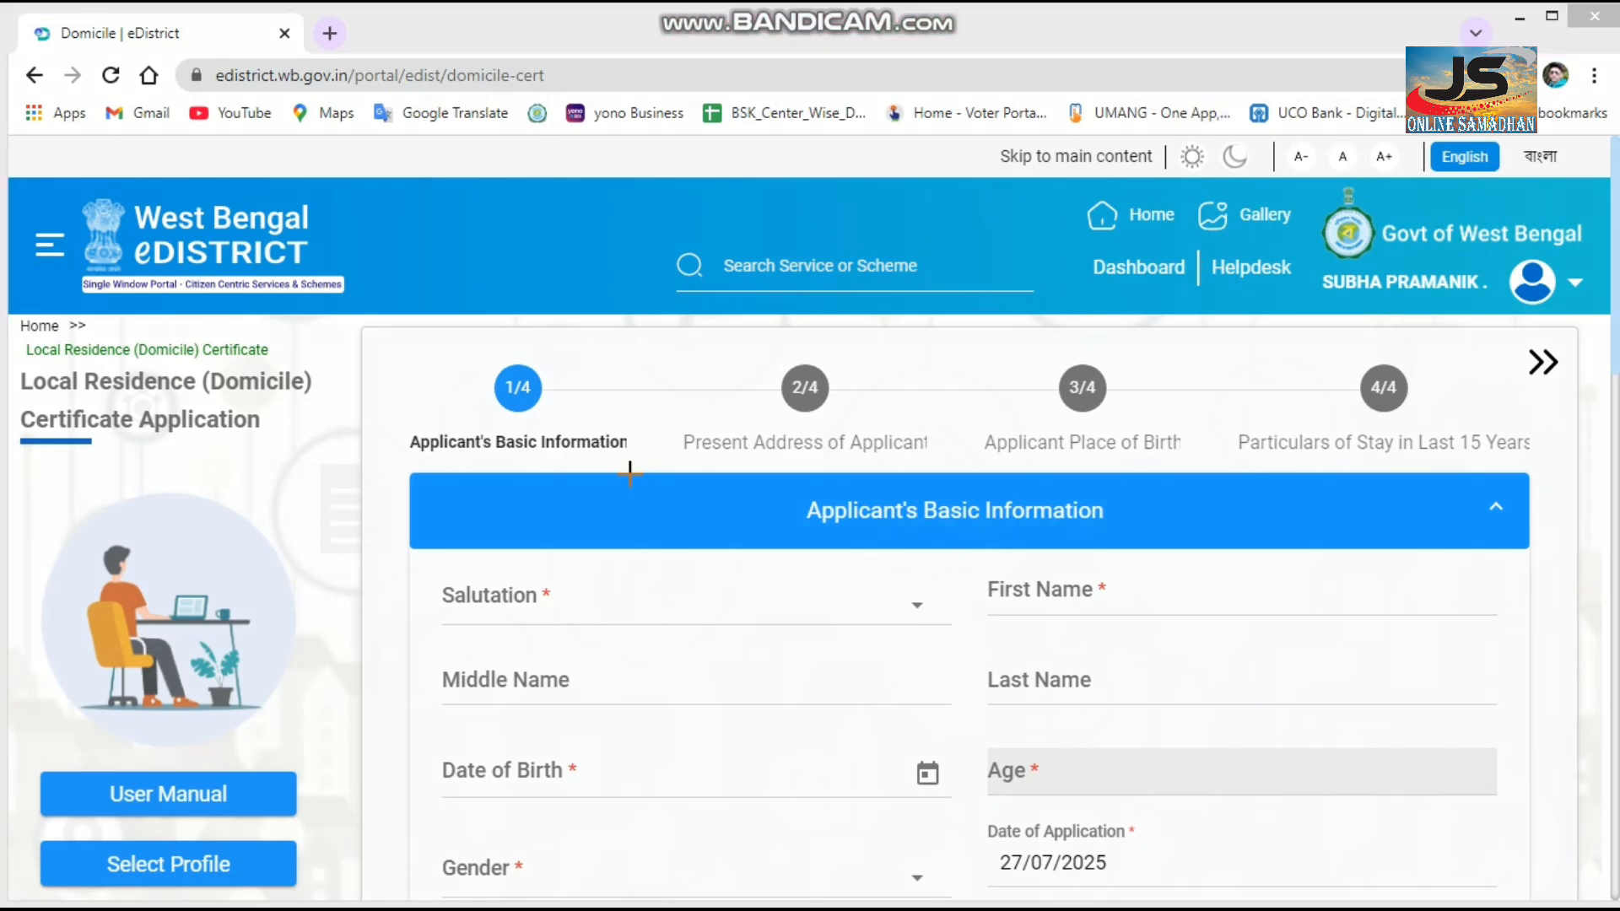
mouse_move(391, 399)
mouse_down()
mouse_move(425, 450)
mouse_move(649, 466)
mouse_up()
Step: Set the applicant's salutation to Mr. in the basic information section
click(534, 604)
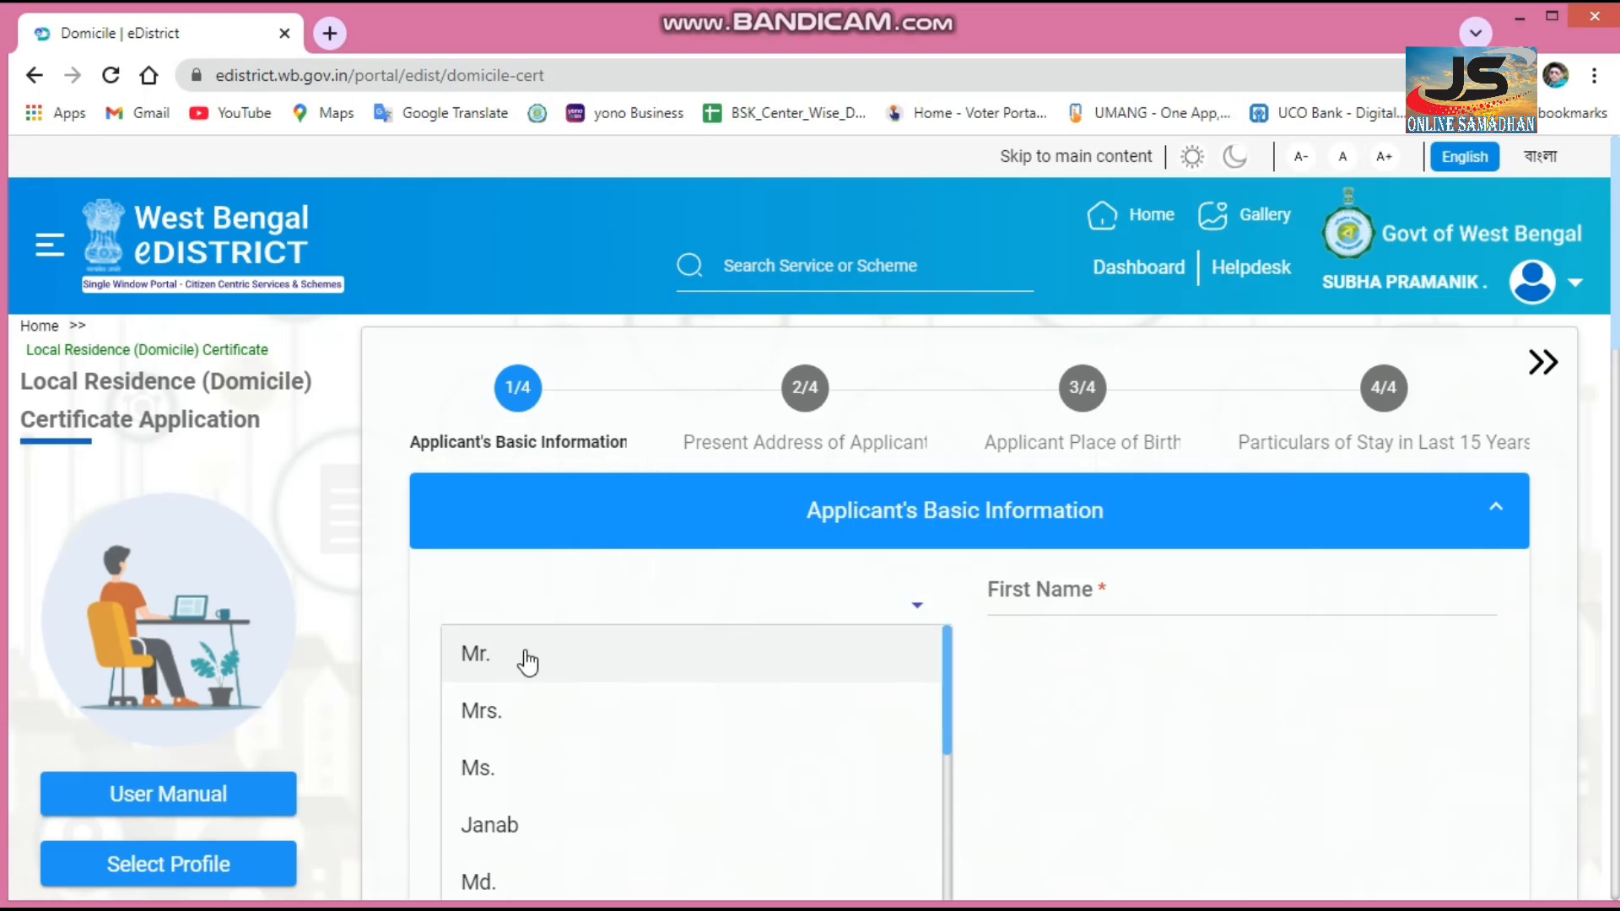
scroll(961, 589, down, 1)
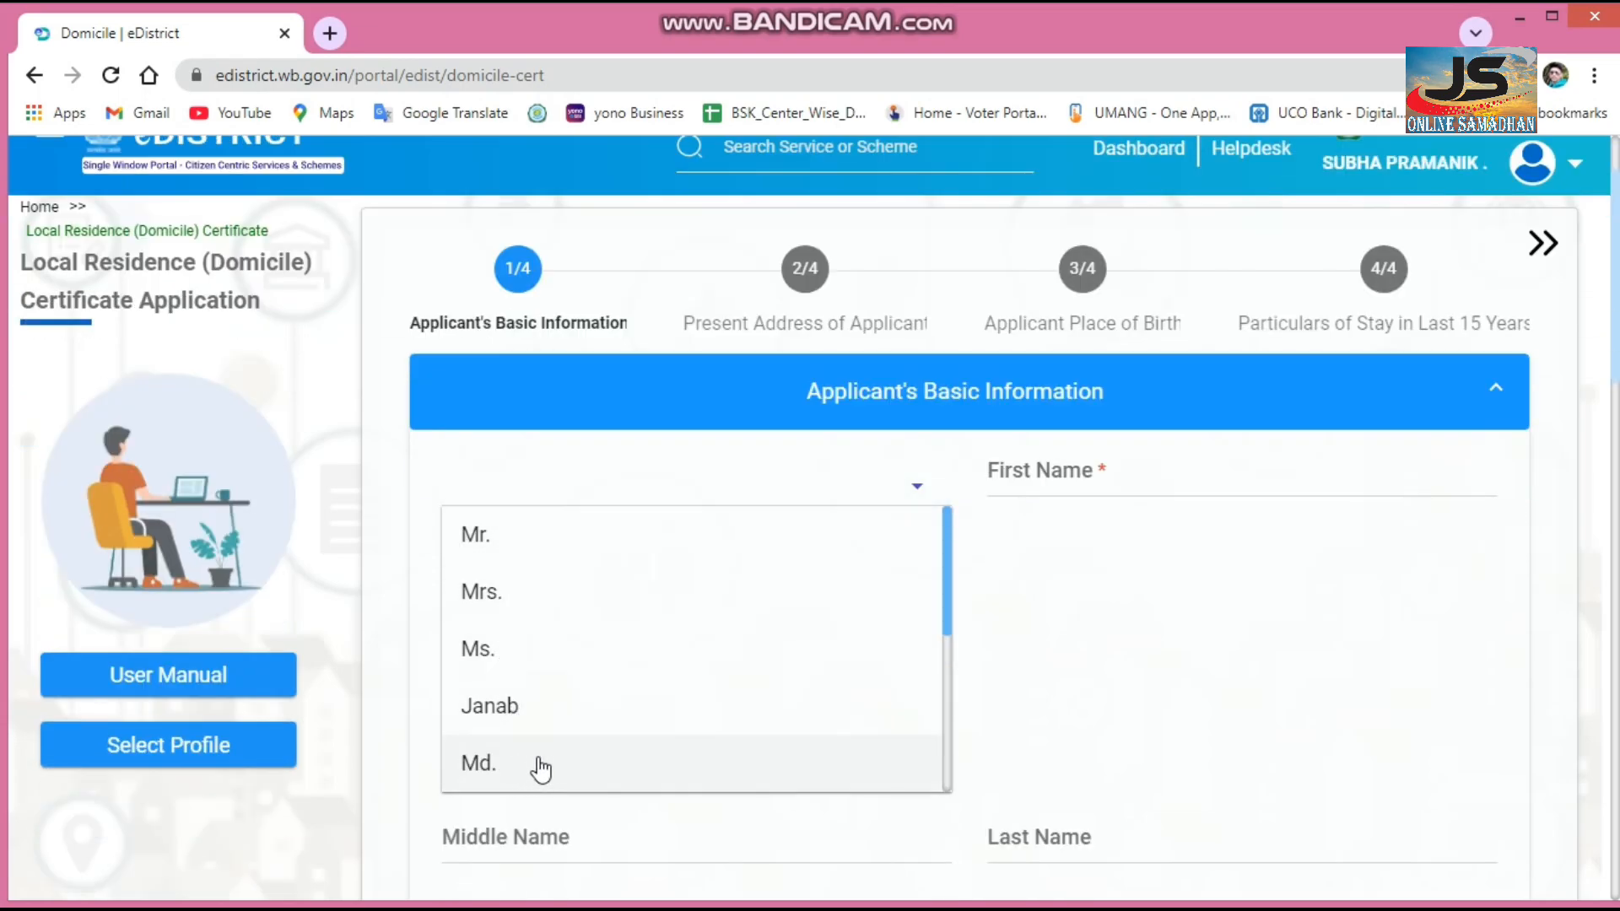
click(535, 527)
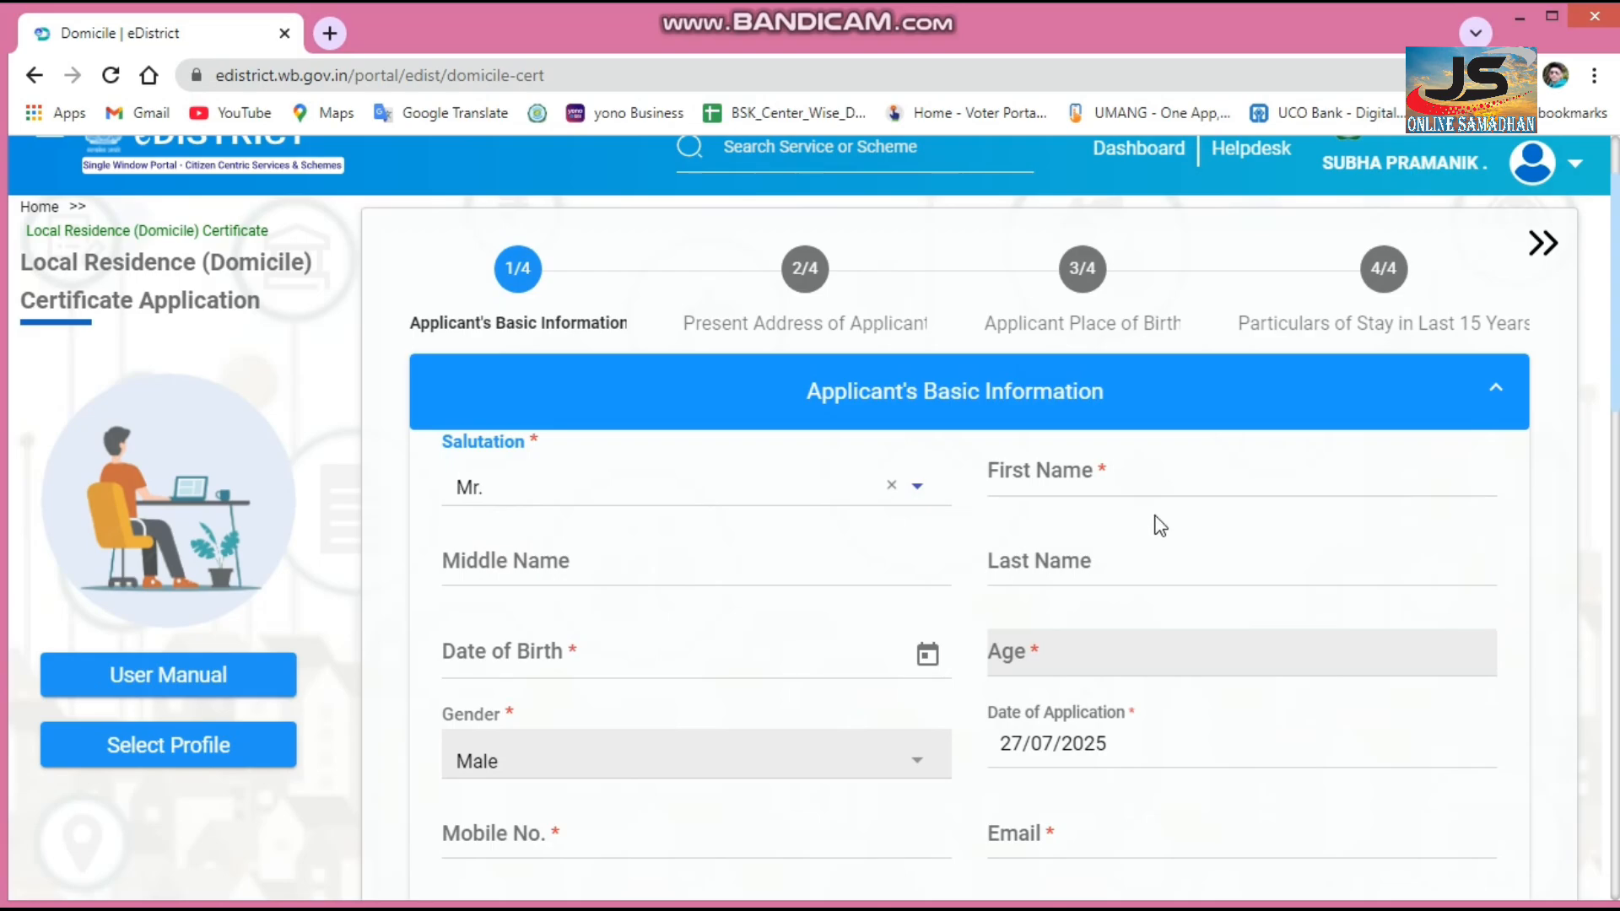
Step: Review the applicant's basic information fields, from name, date of birth and gender to mobile number, email and Aadhaar number
scroll(1154, 524, down, 2)
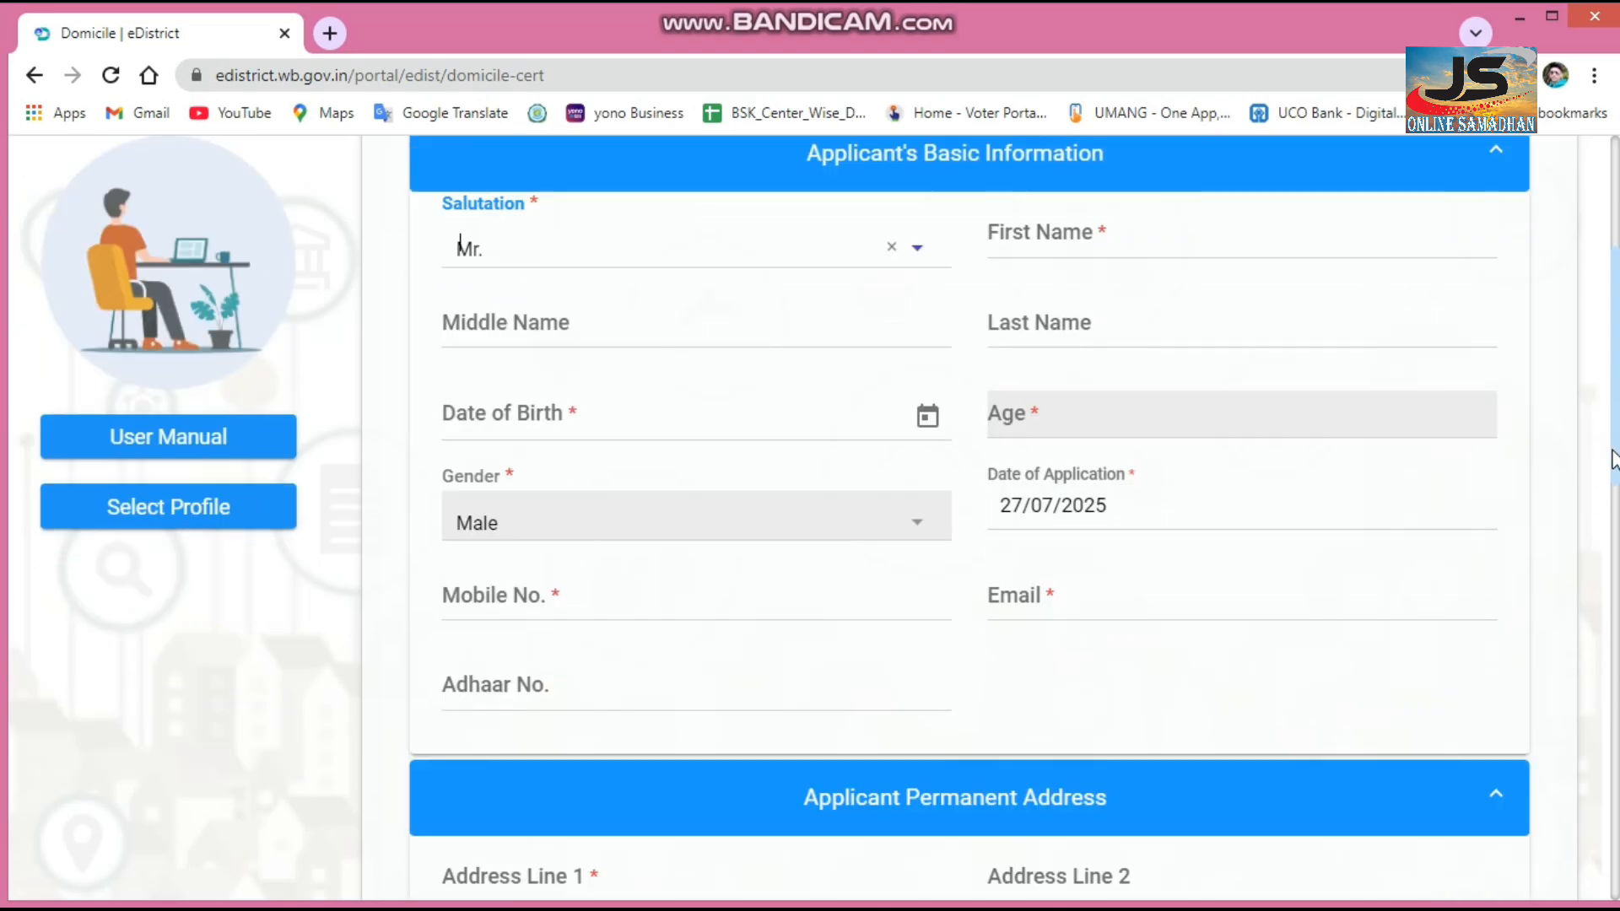
scroll(1601, 236, up, 1)
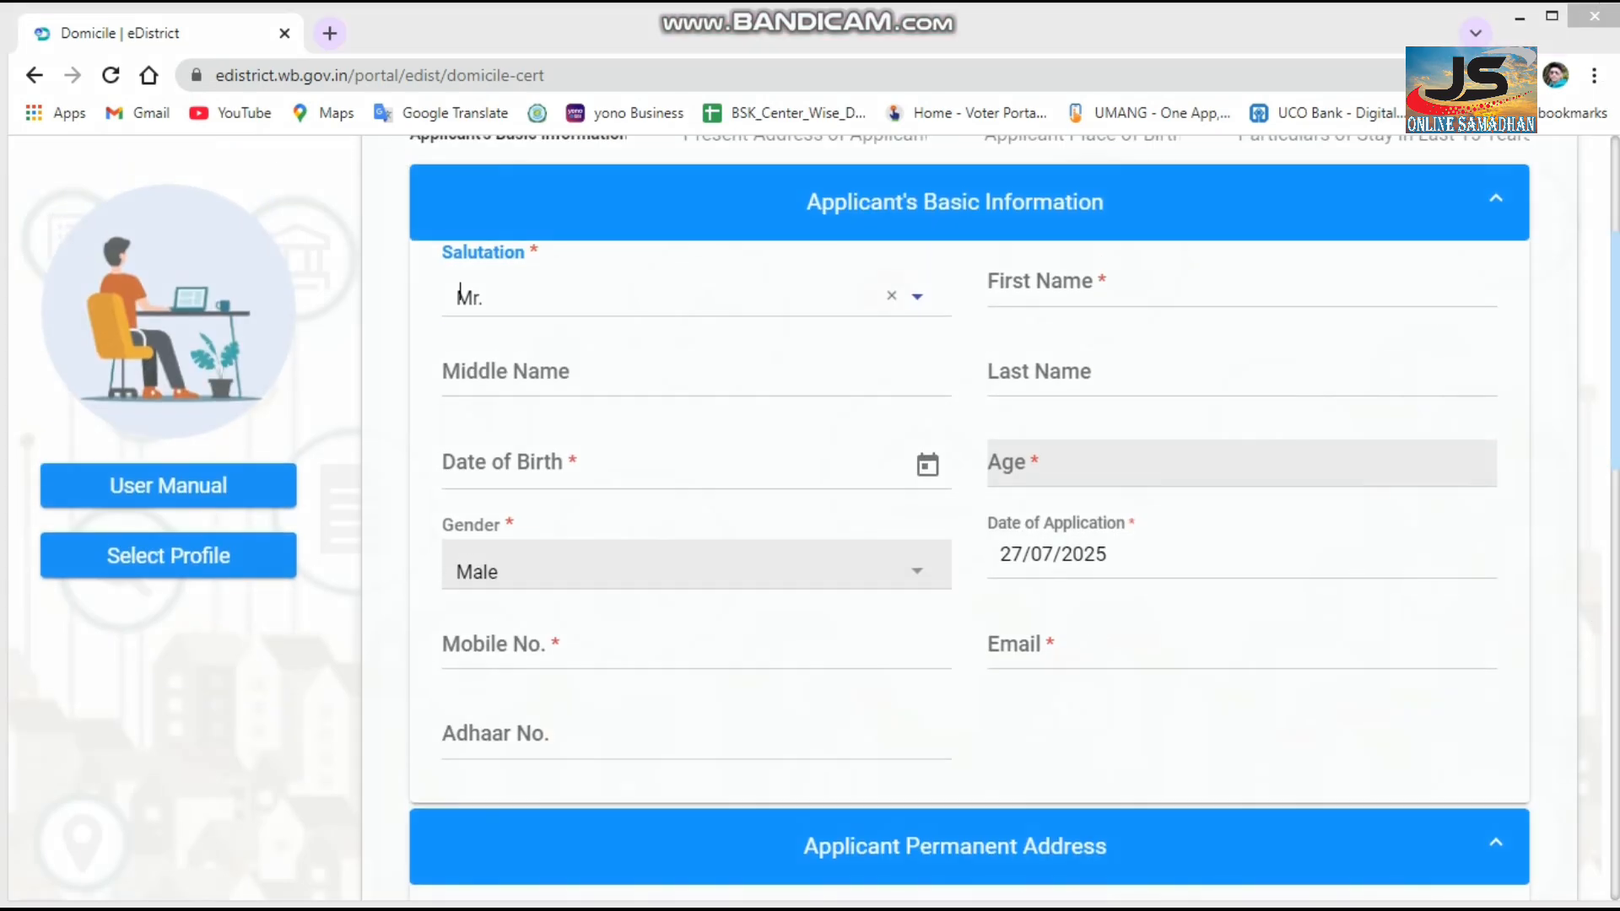
drag(962, 257, 1475, 314)
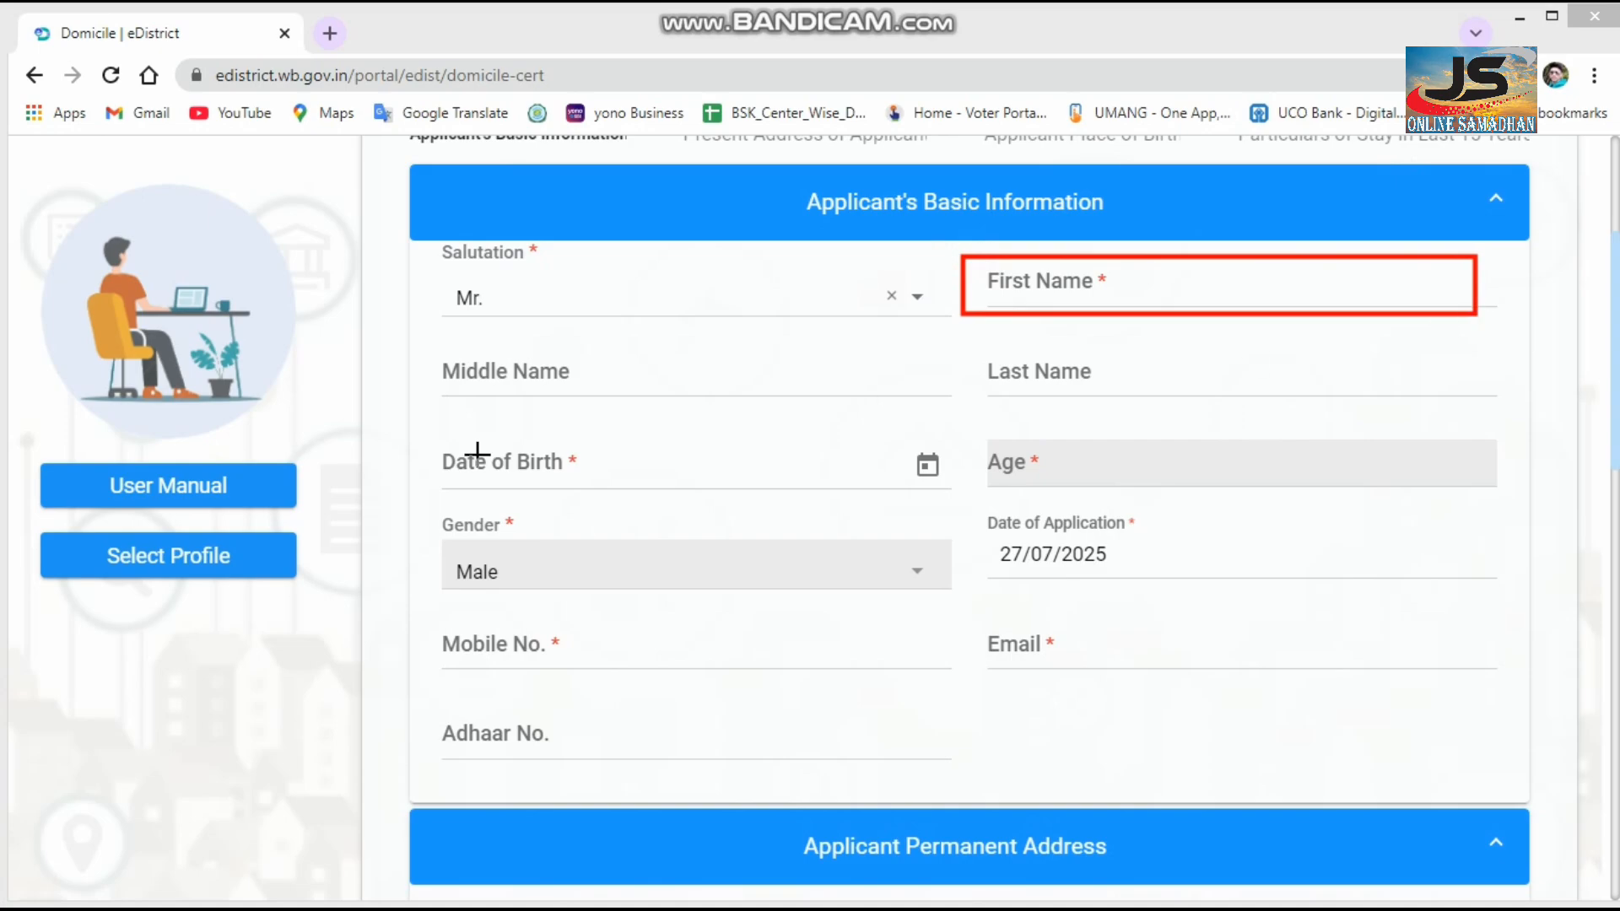
mouse_move(436, 337)
mouse_down()
mouse_move(532, 405)
mouse_move(699, 404)
mouse_up()
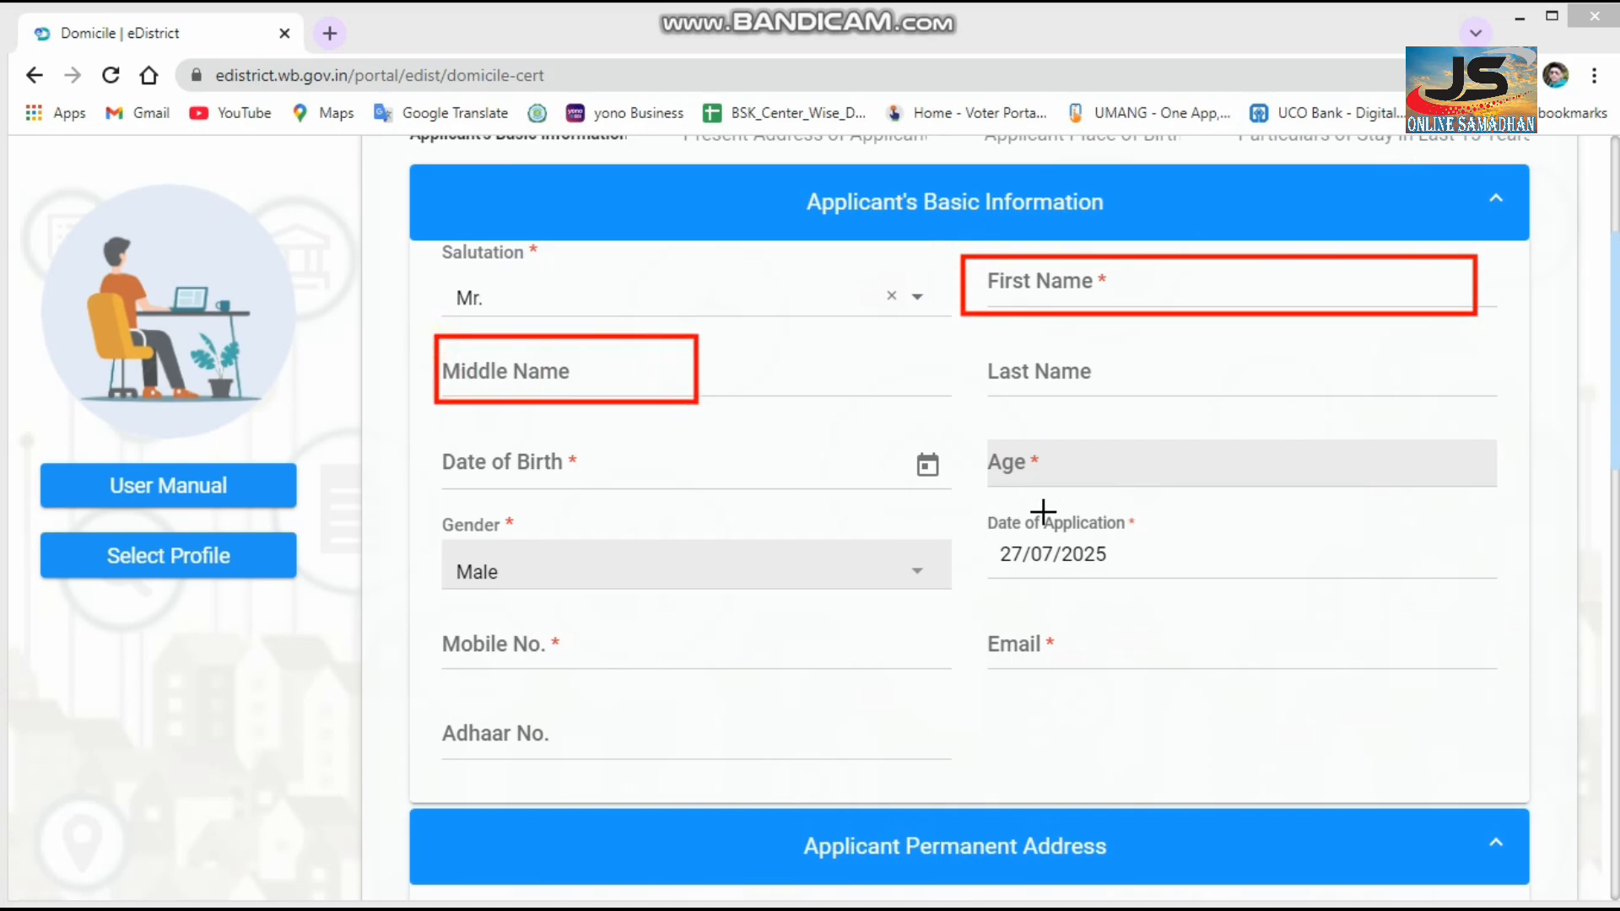
drag(979, 341, 1291, 411)
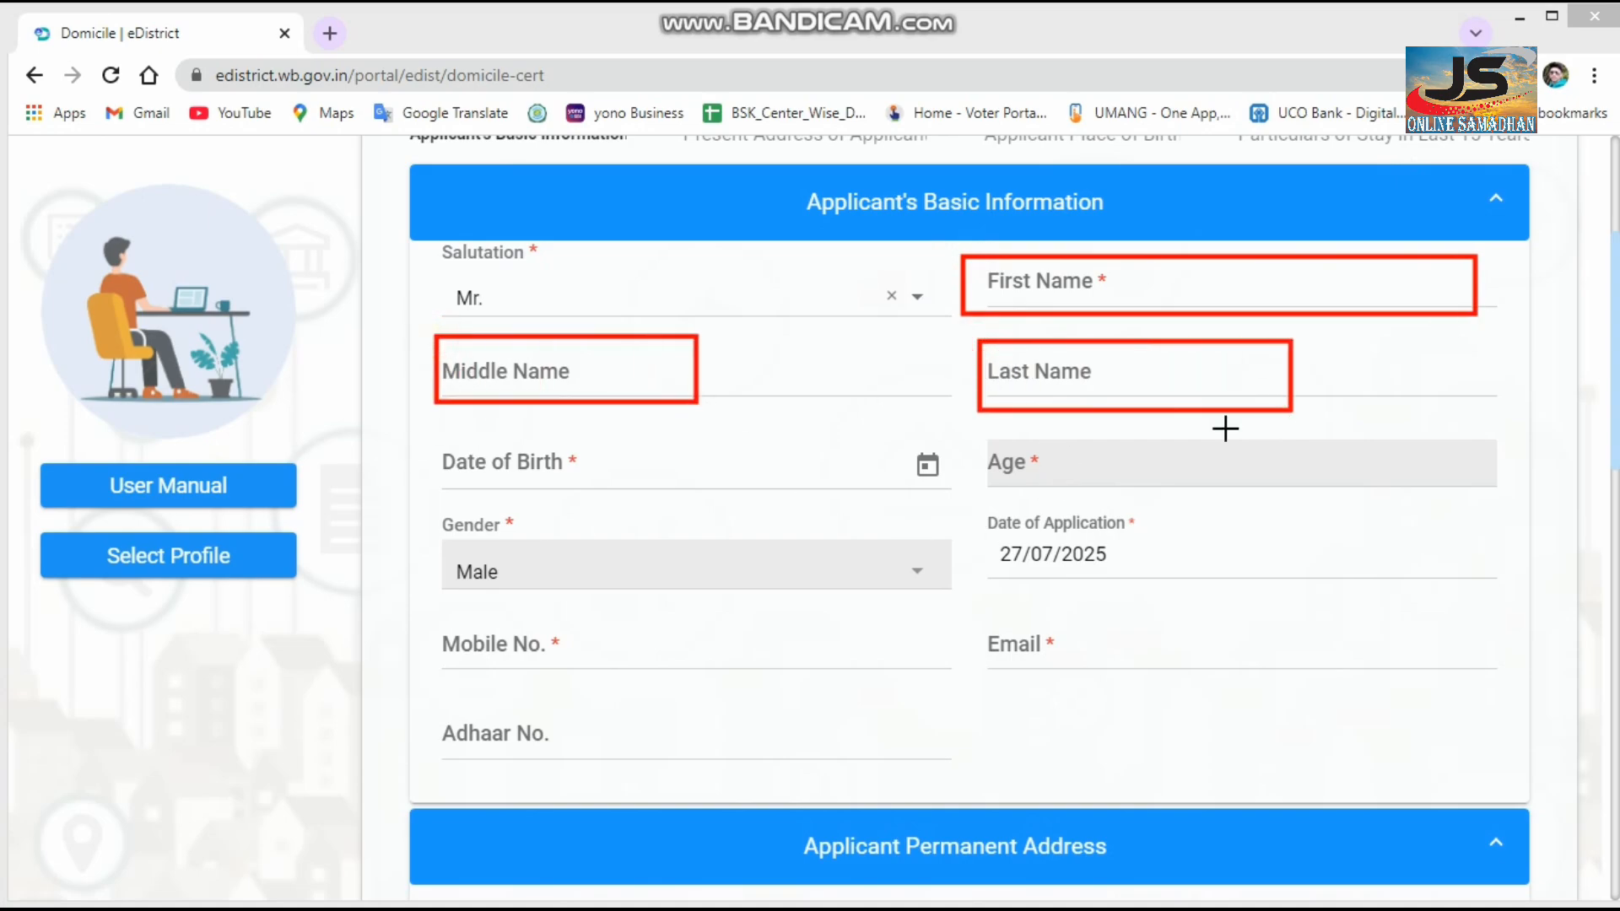
mouse_move(433, 439)
mouse_down()
mouse_move(532, 473)
mouse_move(935, 503)
mouse_up()
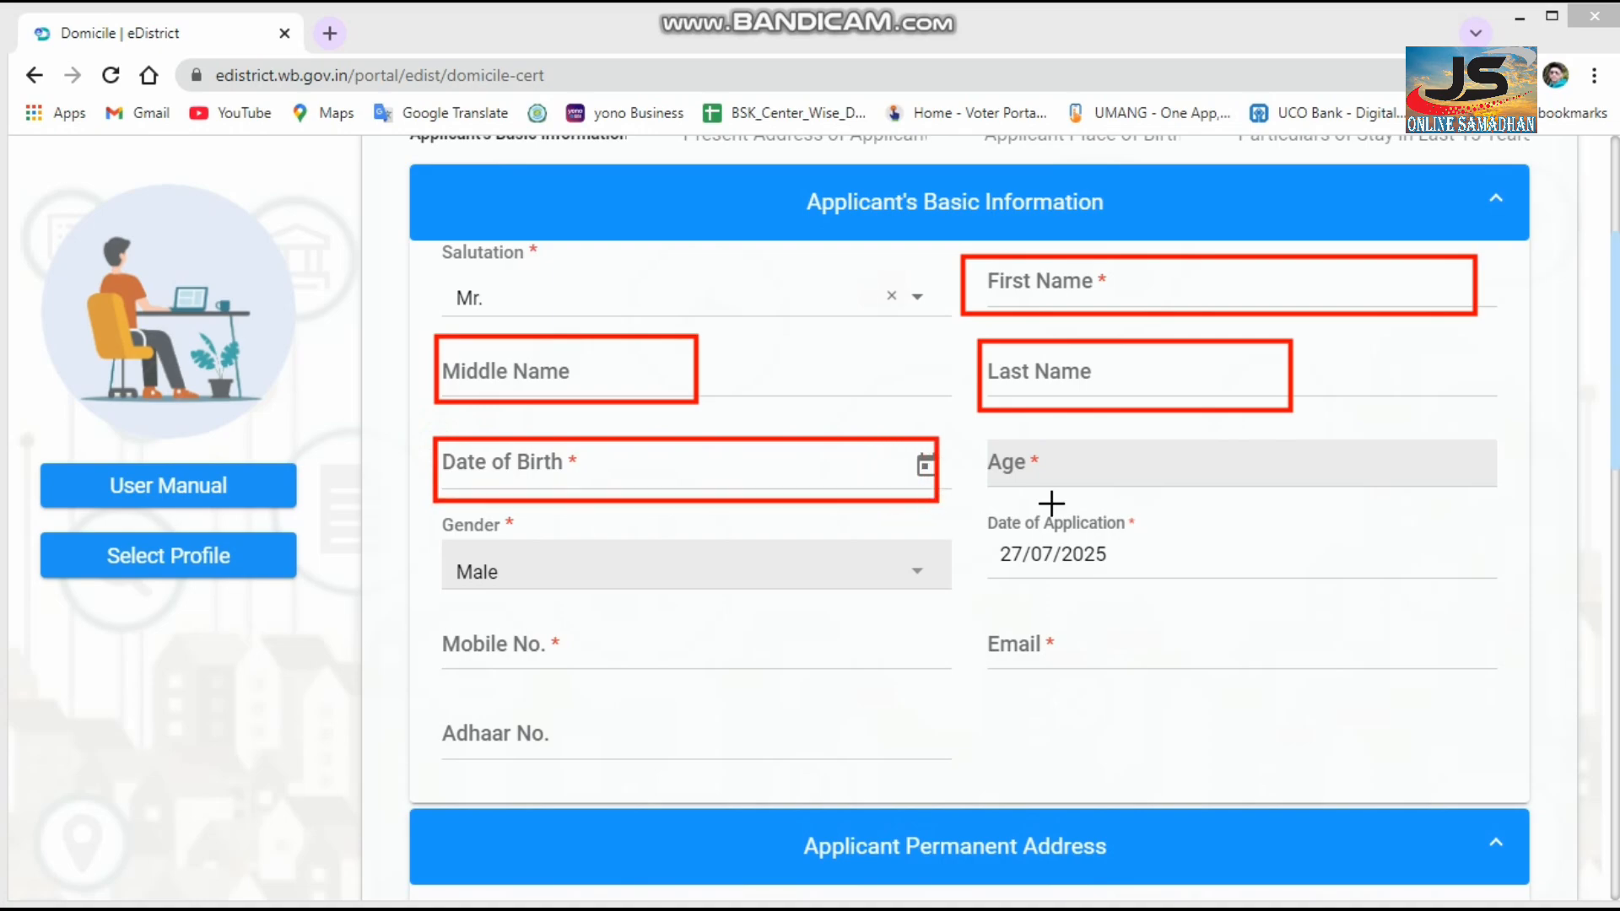
mouse_move(981, 440)
mouse_down()
mouse_move(1086, 491)
mouse_move(1211, 495)
mouse_up()
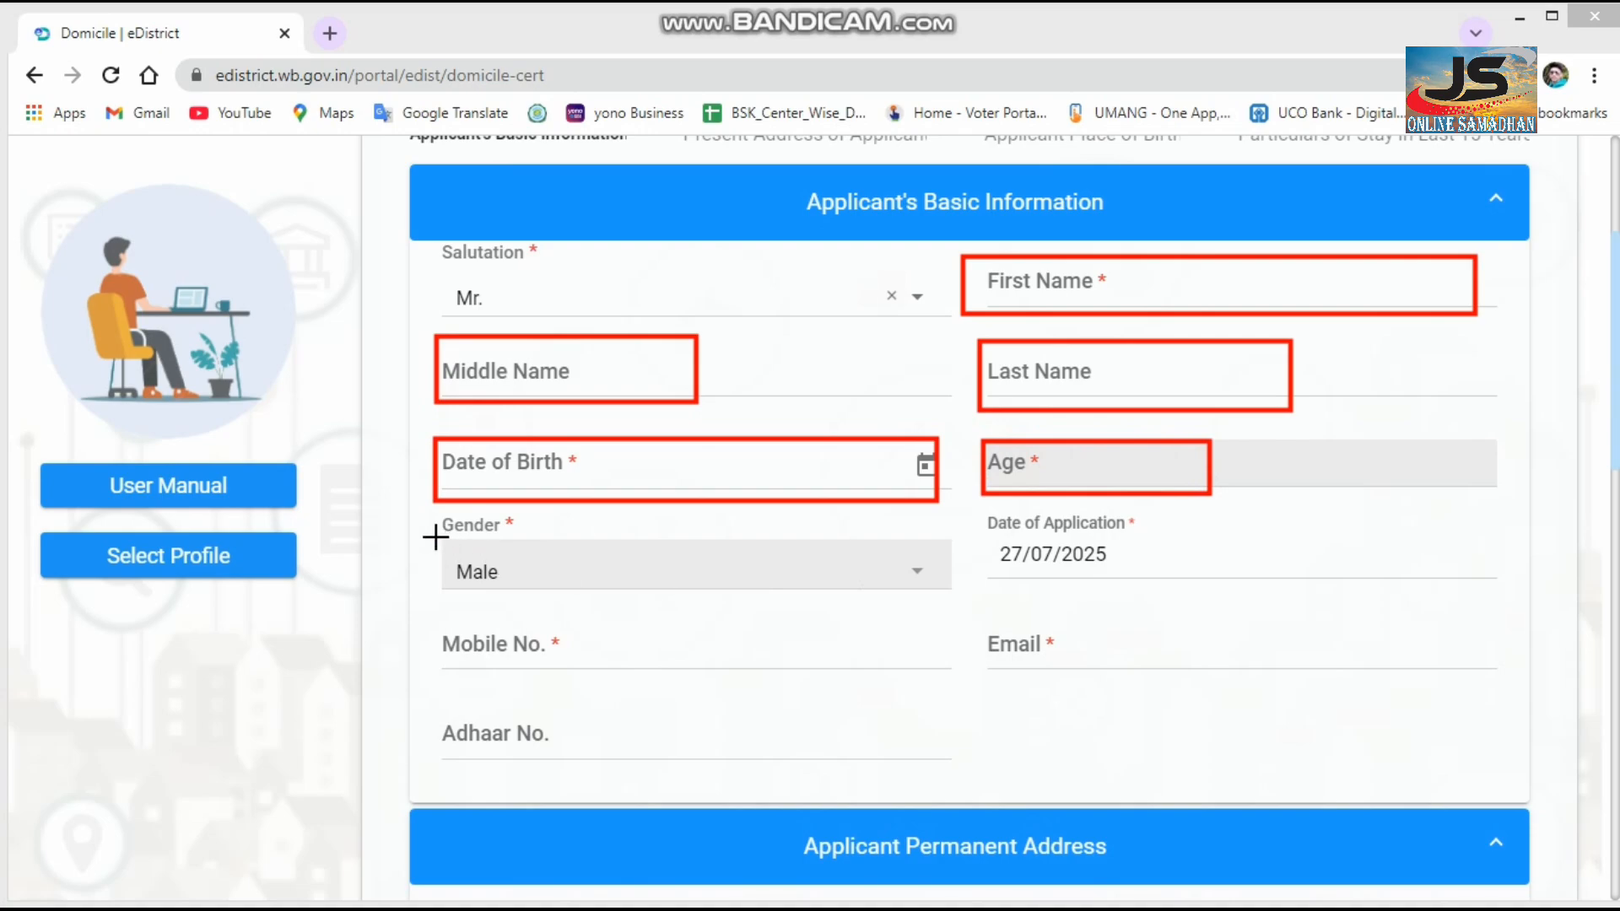
drag(434, 536, 578, 594)
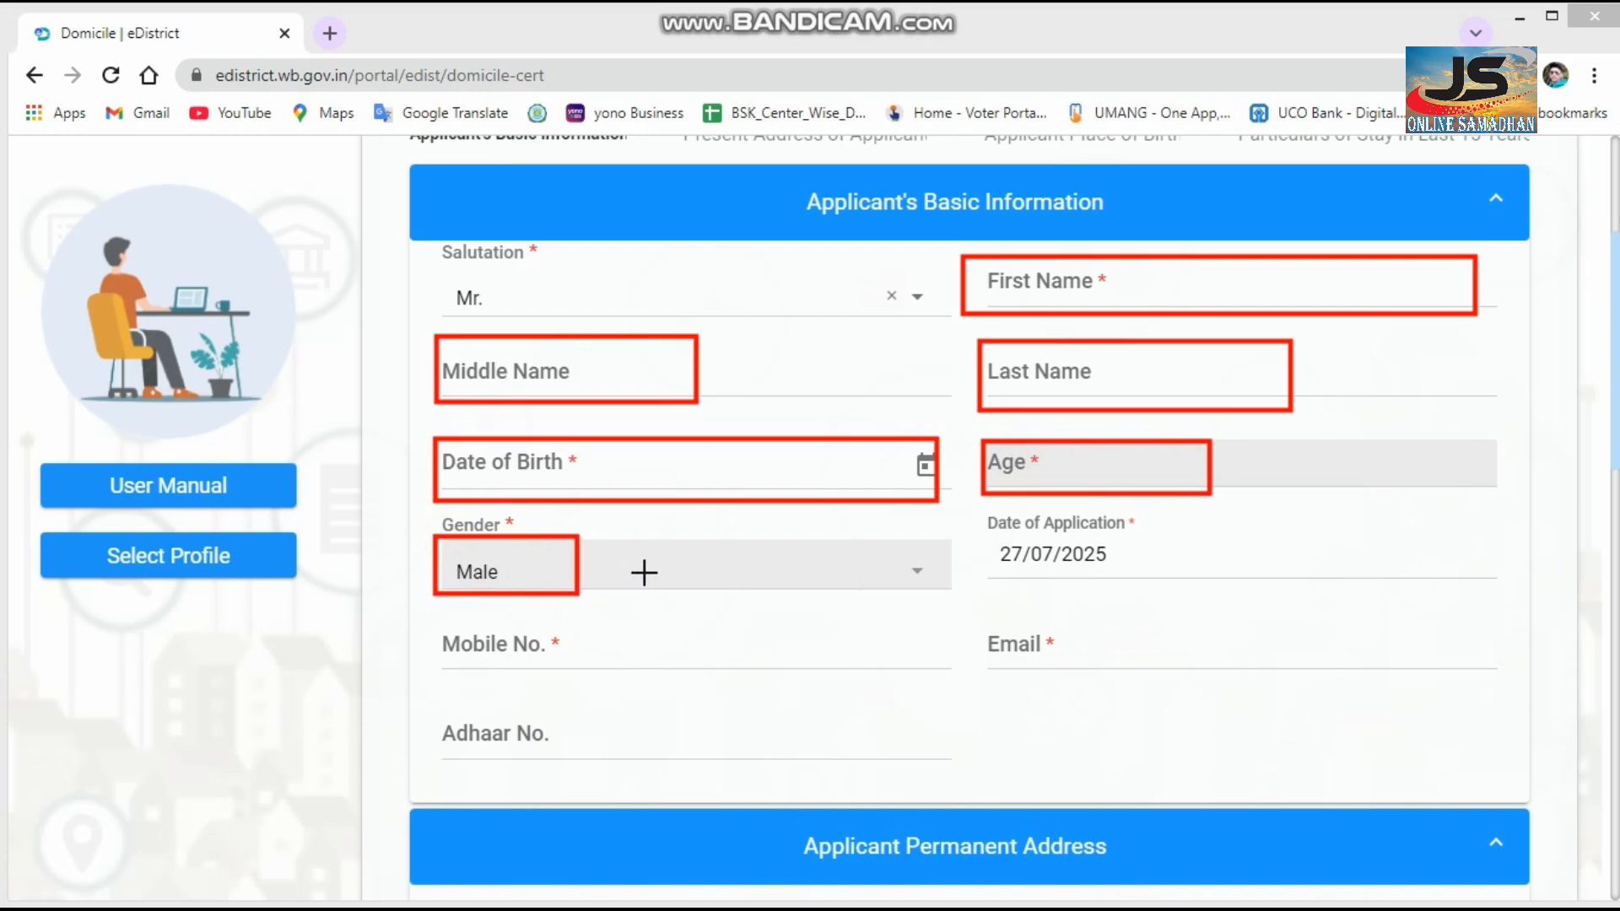
mouse_move(977, 510)
mouse_down()
mouse_move(1007, 560)
mouse_move(1148, 578)
mouse_up()
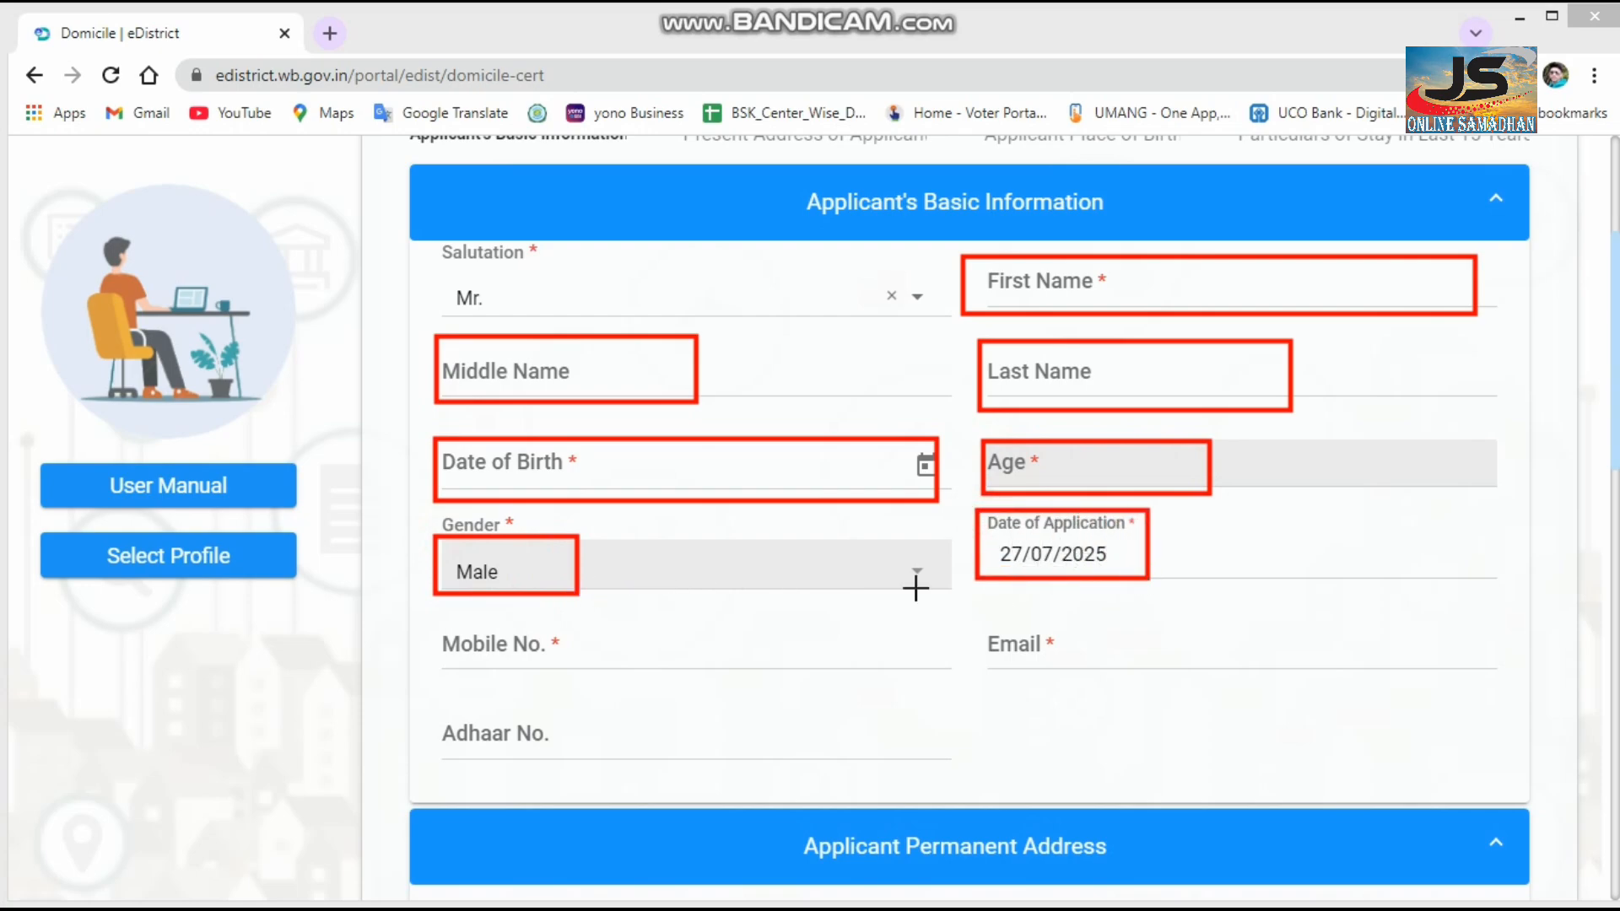
drag(427, 623, 606, 668)
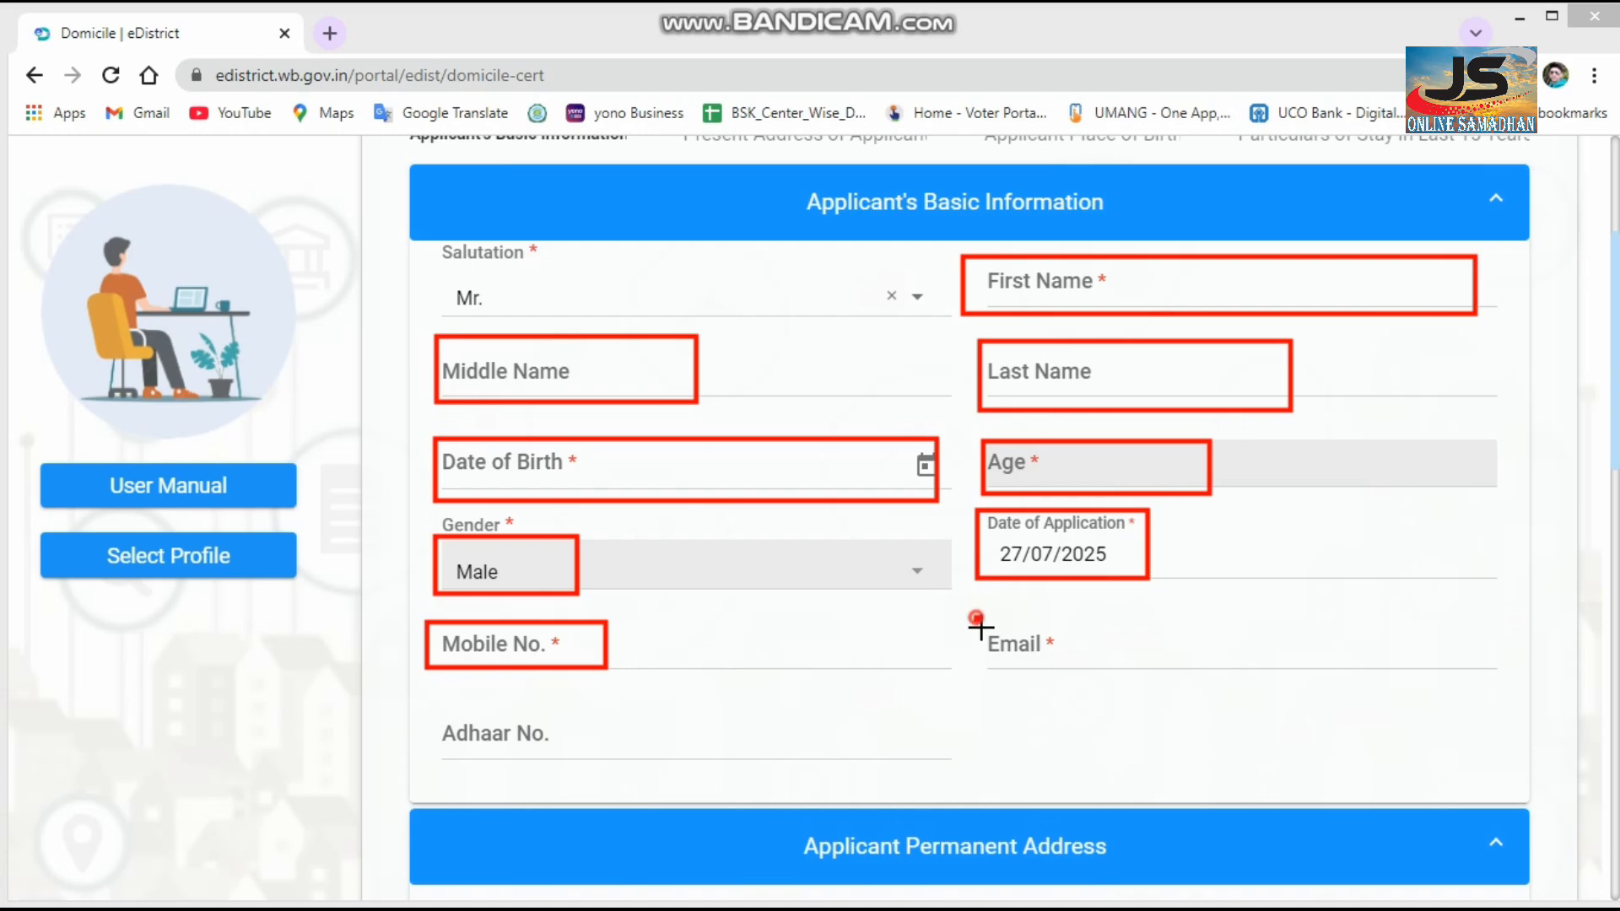
drag(975, 618, 1261, 675)
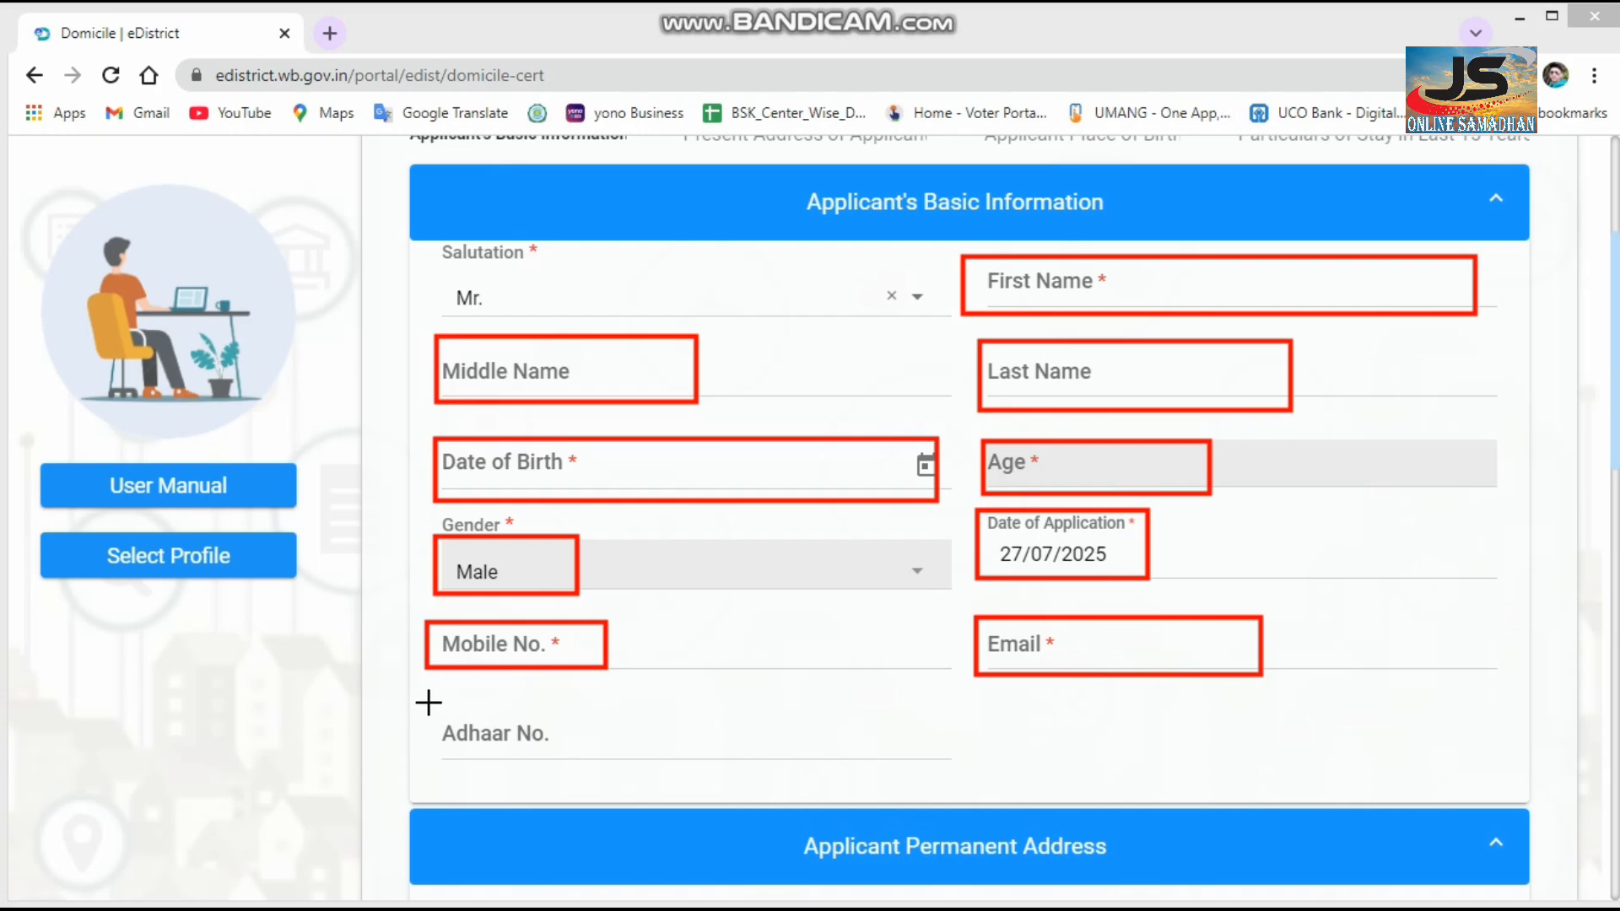
mouse_move(427, 702)
mouse_down()
mouse_move(456, 730)
mouse_move(605, 761)
mouse_move(758, 763)
mouse_up()
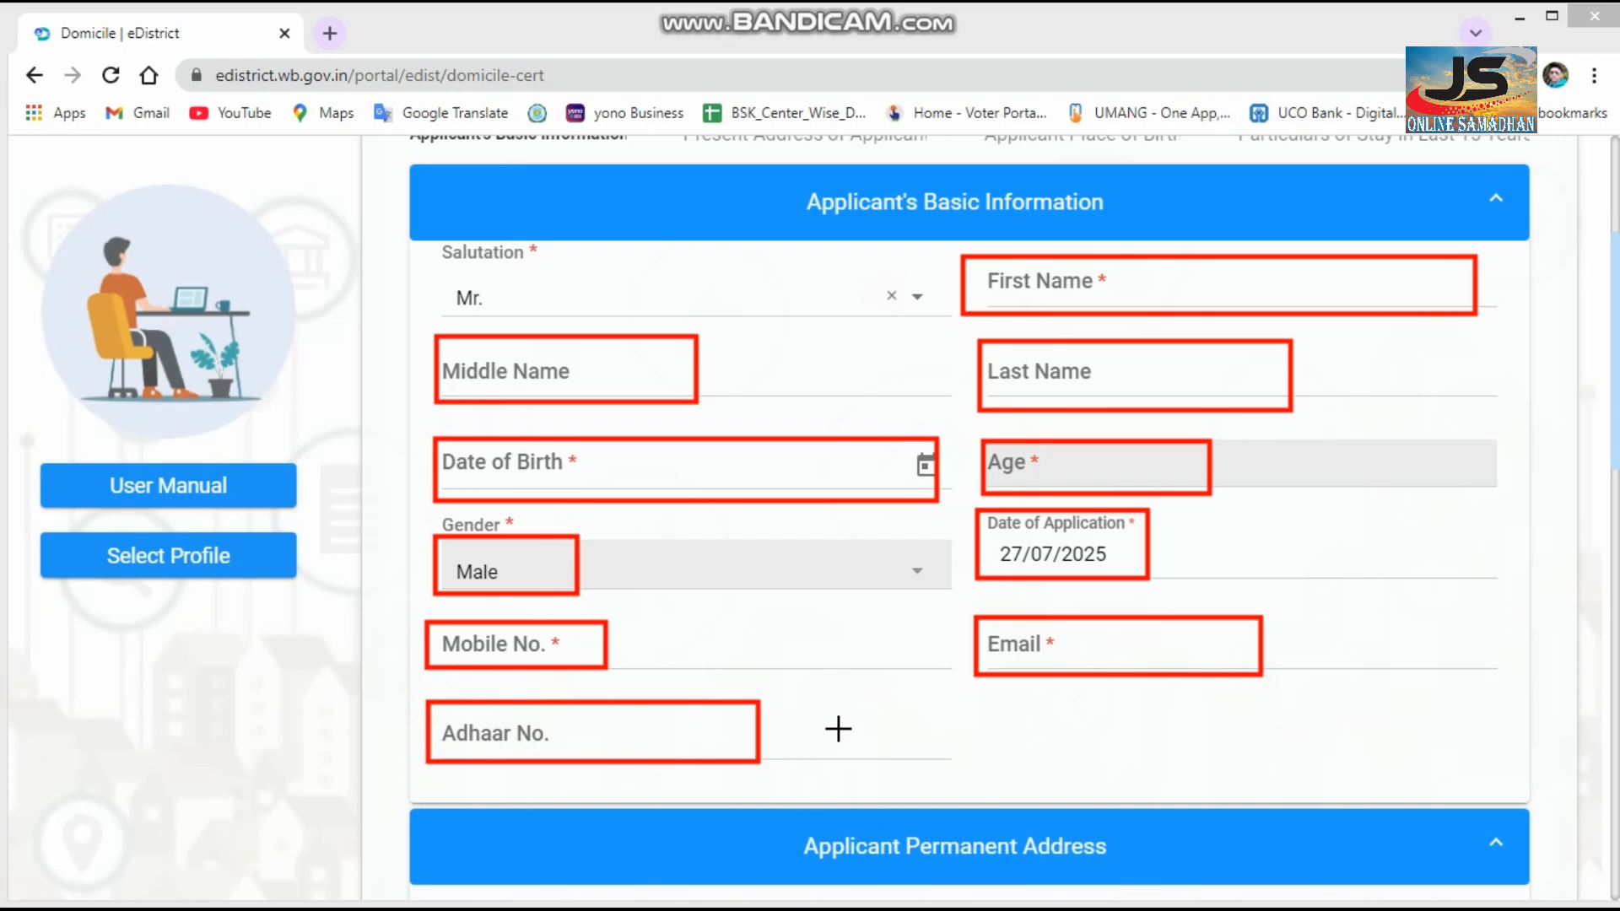
Step: Review the applicant's permanent address fields and the present address section, including the choices for reusing the permanent address
scroll(916, 171, down, 7)
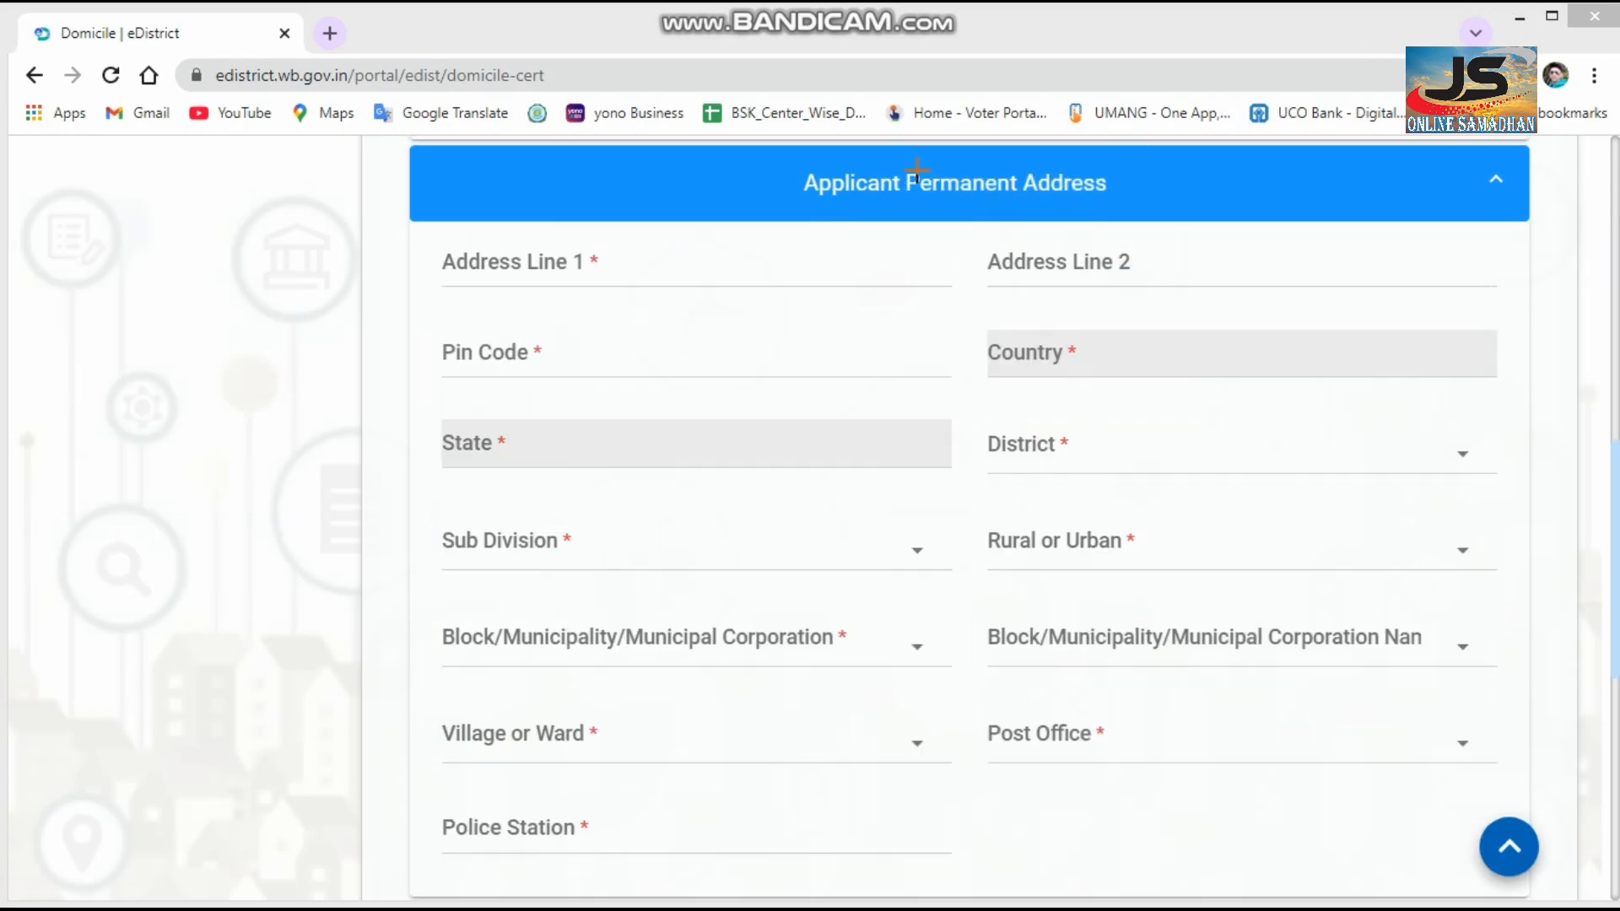
mouse_move(774, 162)
mouse_down()
mouse_move(846, 206)
mouse_move(1152, 219)
mouse_up()
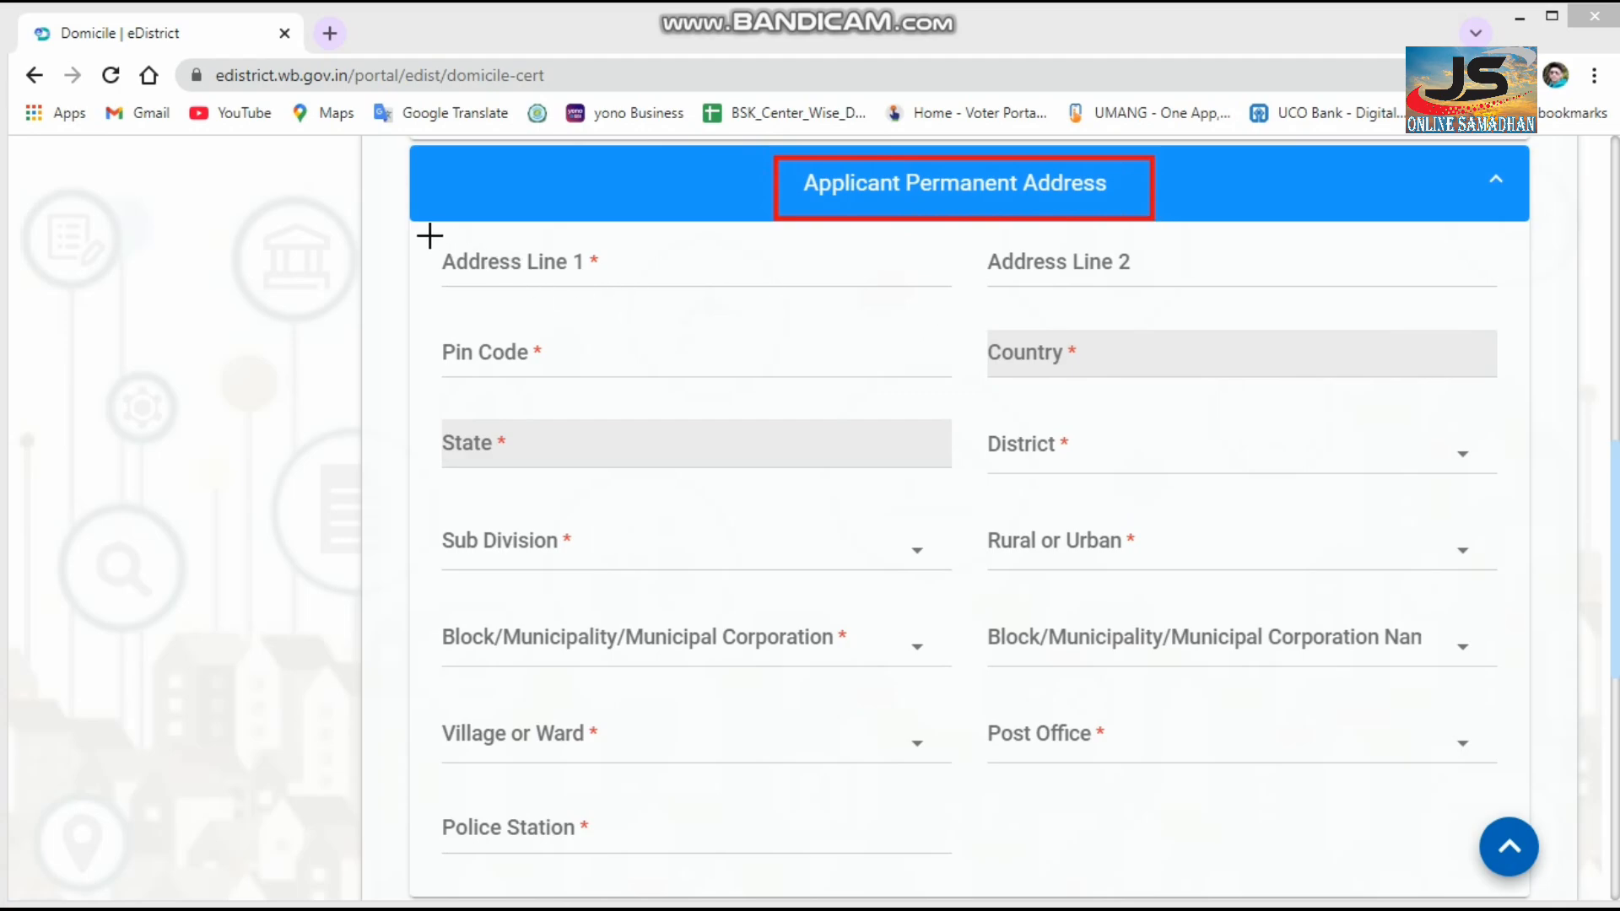
mouse_move(417, 233)
mouse_down()
mouse_move(942, 704)
mouse_move(1070, 716)
mouse_move(1474, 886)
mouse_move(1544, 891)
mouse_up()
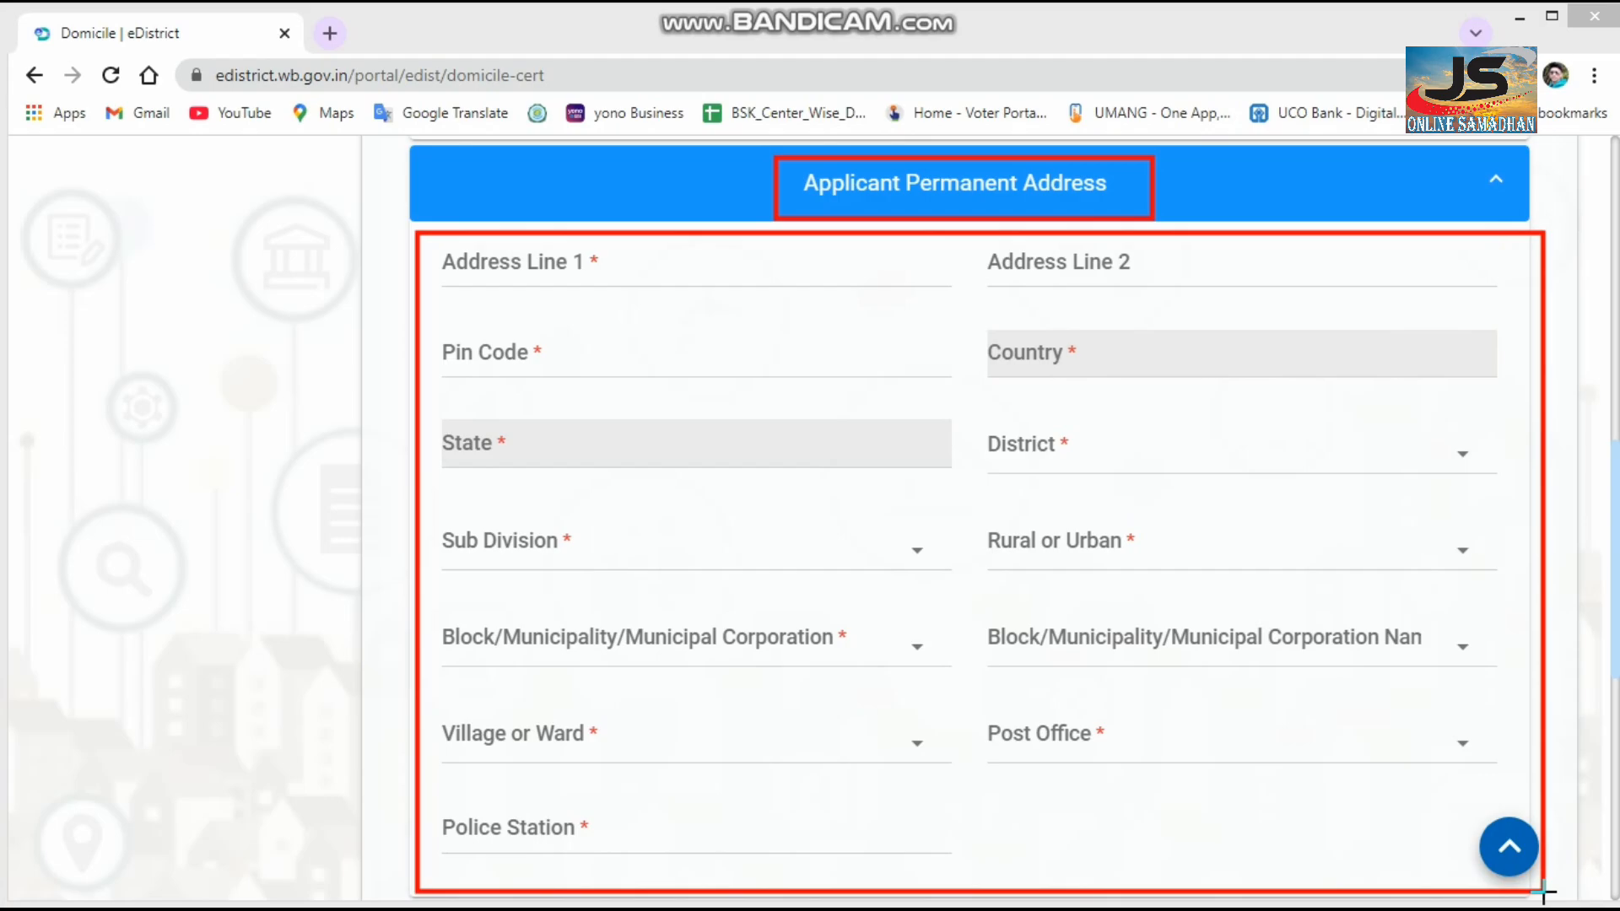
scroll(1330, 301, down, 2)
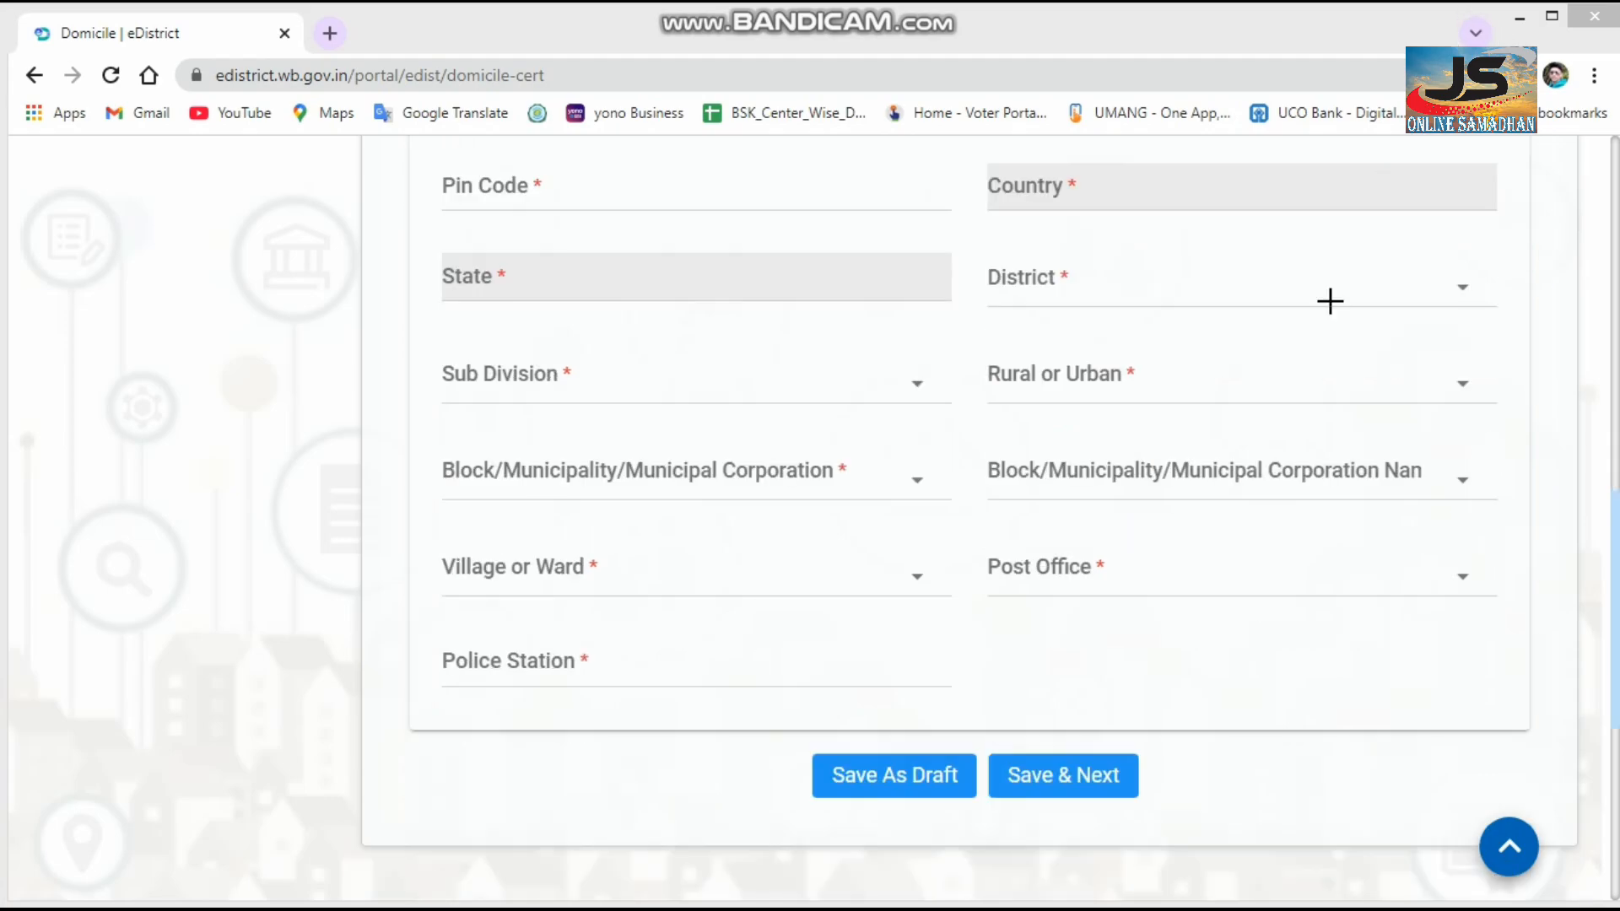
mouse_move(978, 742)
mouse_down()
mouse_move(997, 783)
mouse_move(1078, 813)
mouse_move(1152, 808)
mouse_up()
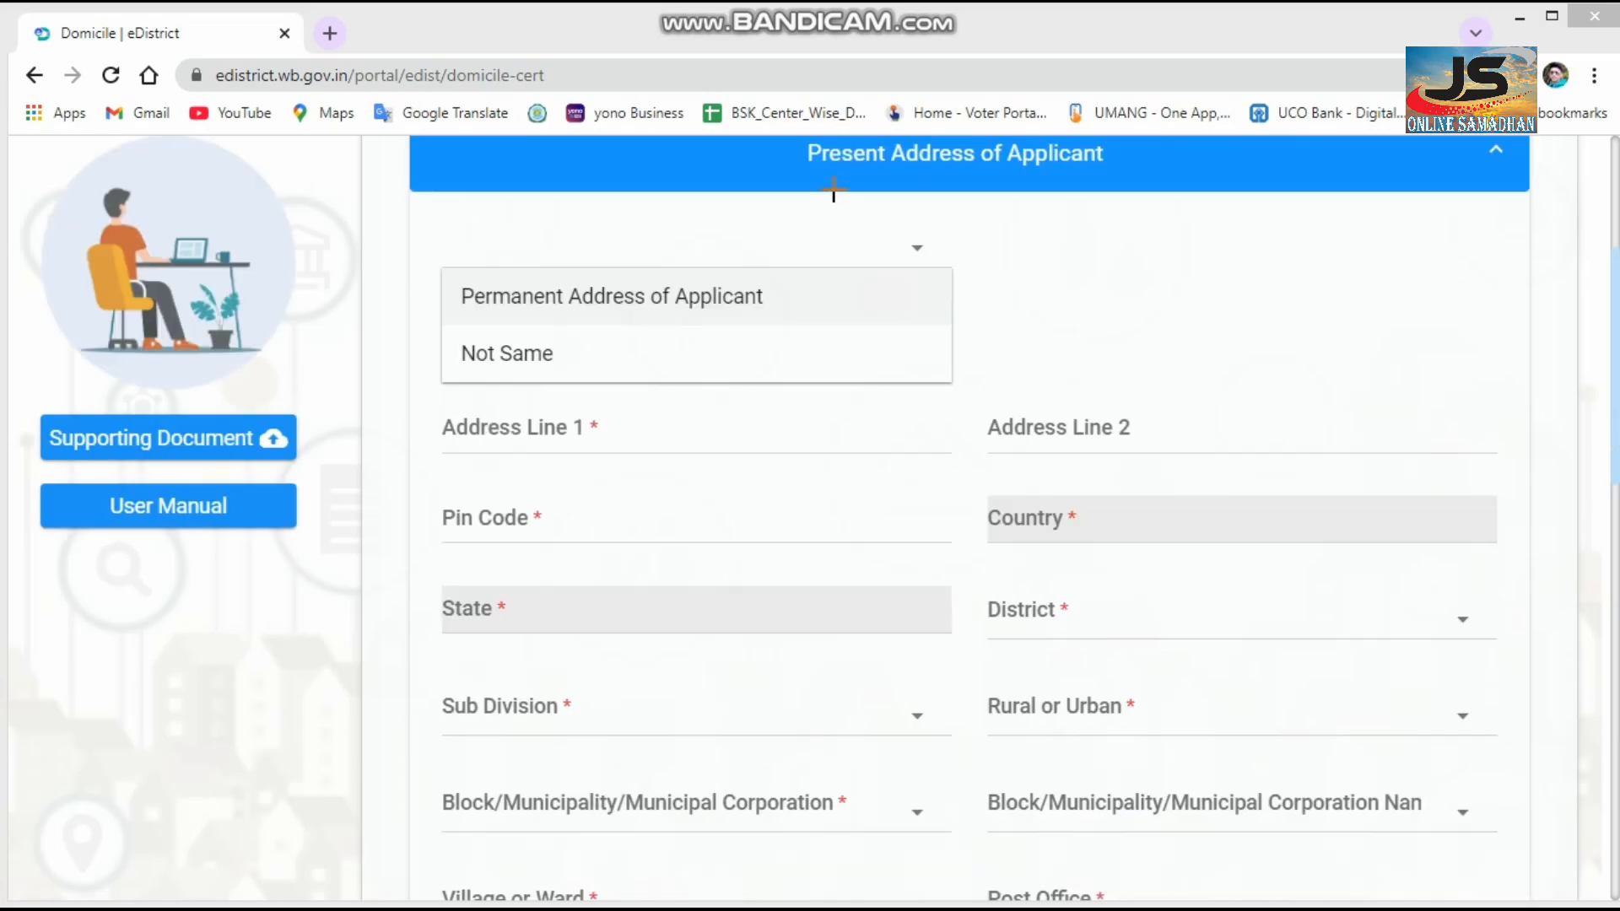
mouse_move(788, 136)
mouse_down()
mouse_move(983, 205)
mouse_move(1148, 195)
mouse_up()
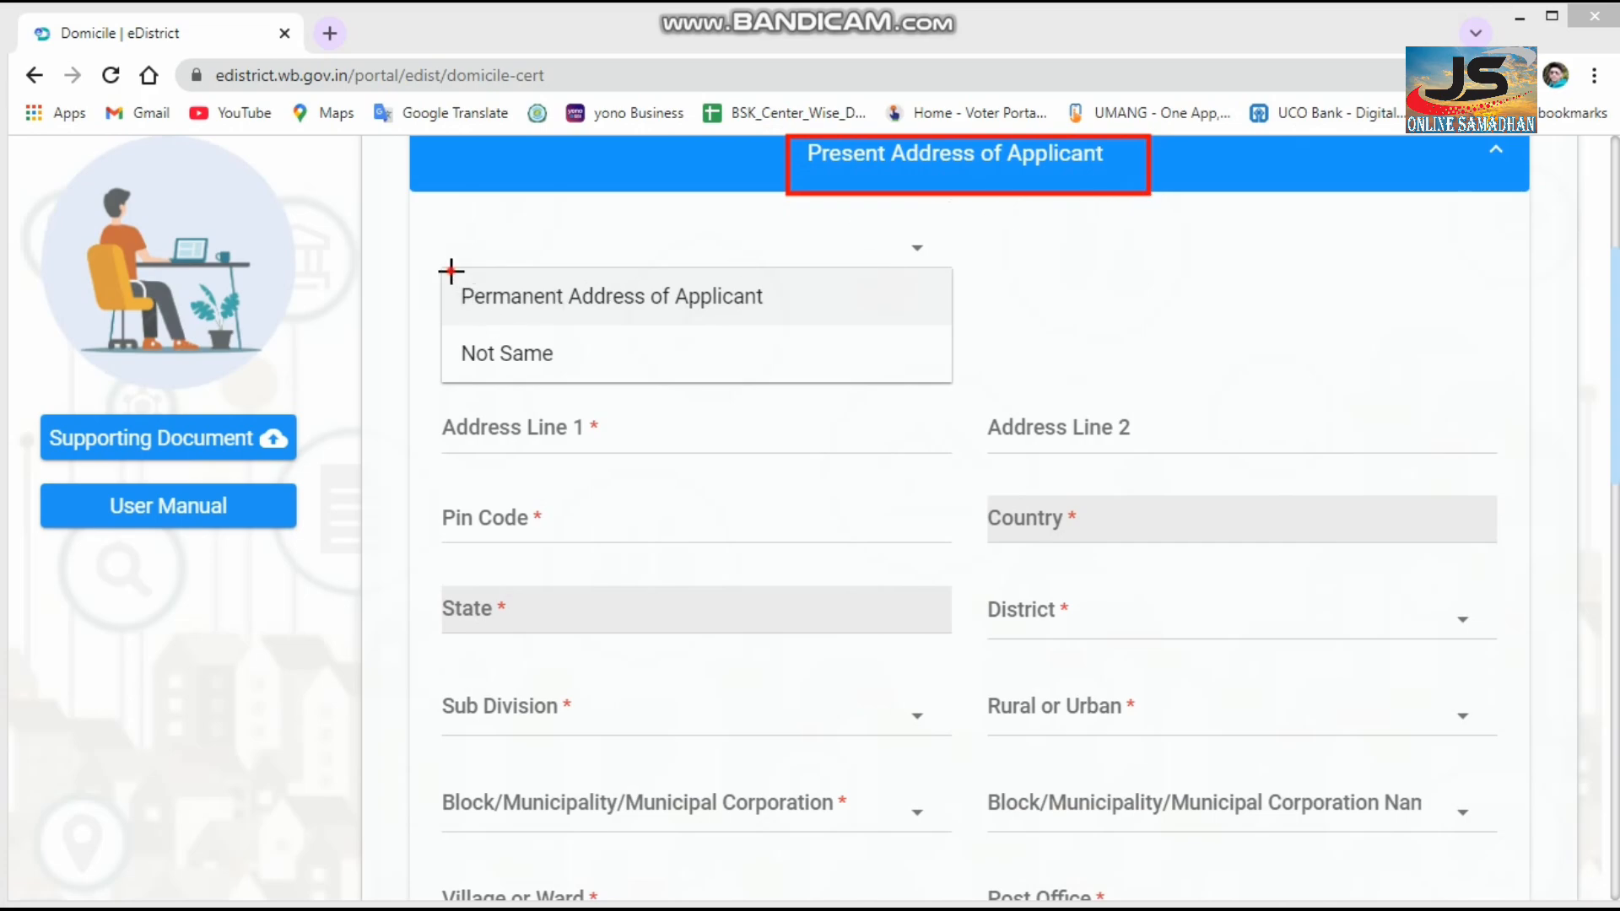
mouse_move(448, 270)
mouse_down()
mouse_move(536, 315)
mouse_move(802, 321)
mouse_up()
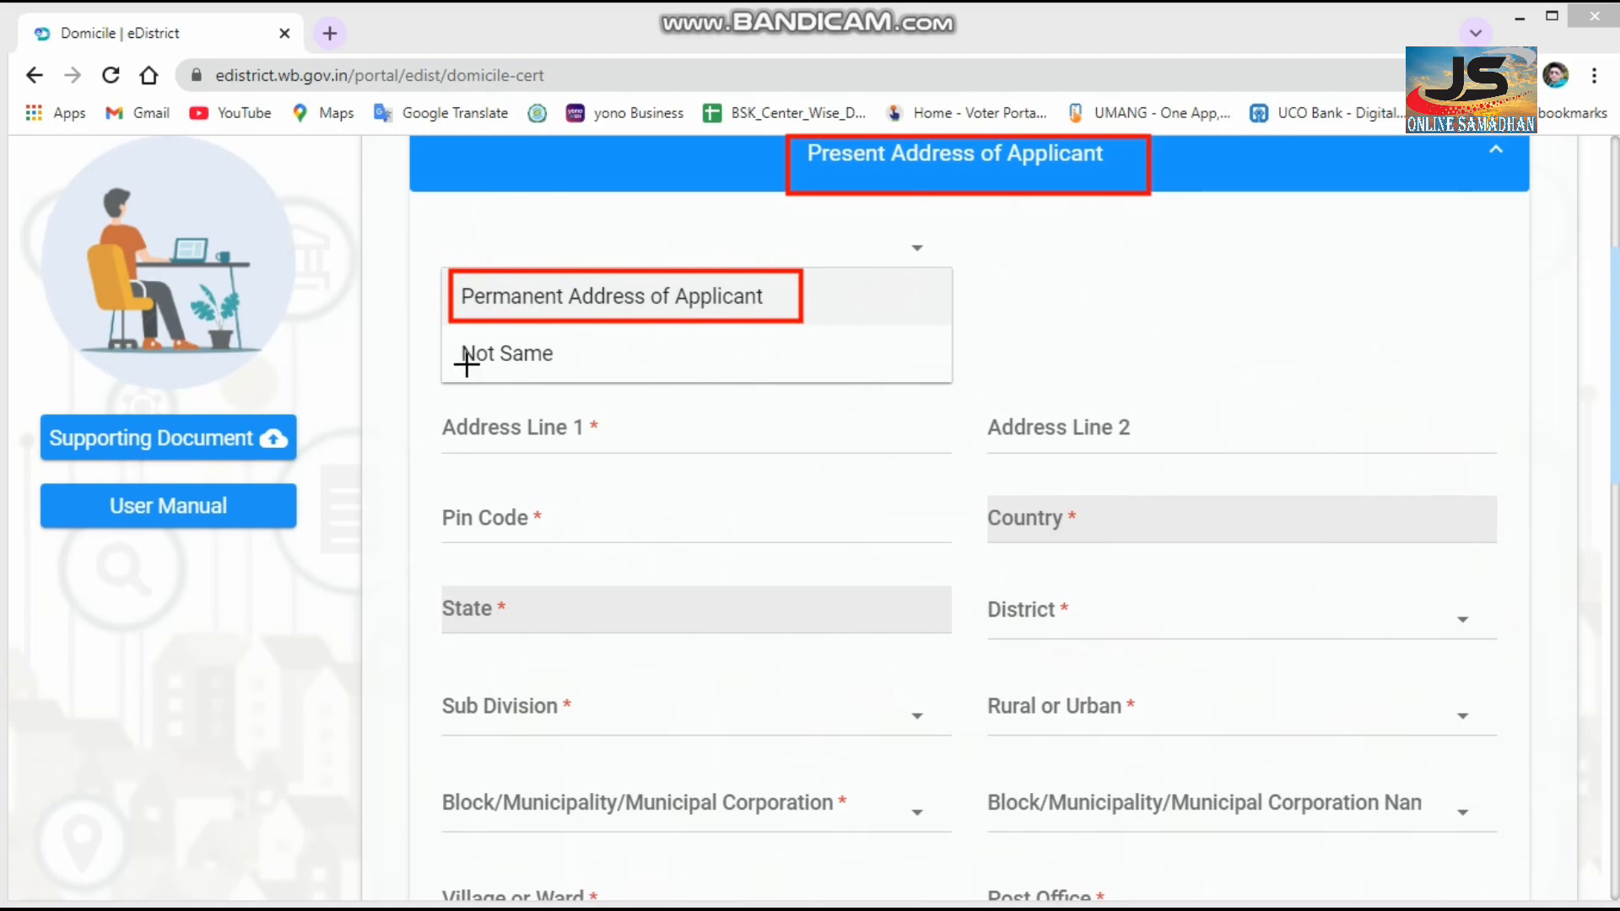
drag(448, 341, 585, 372)
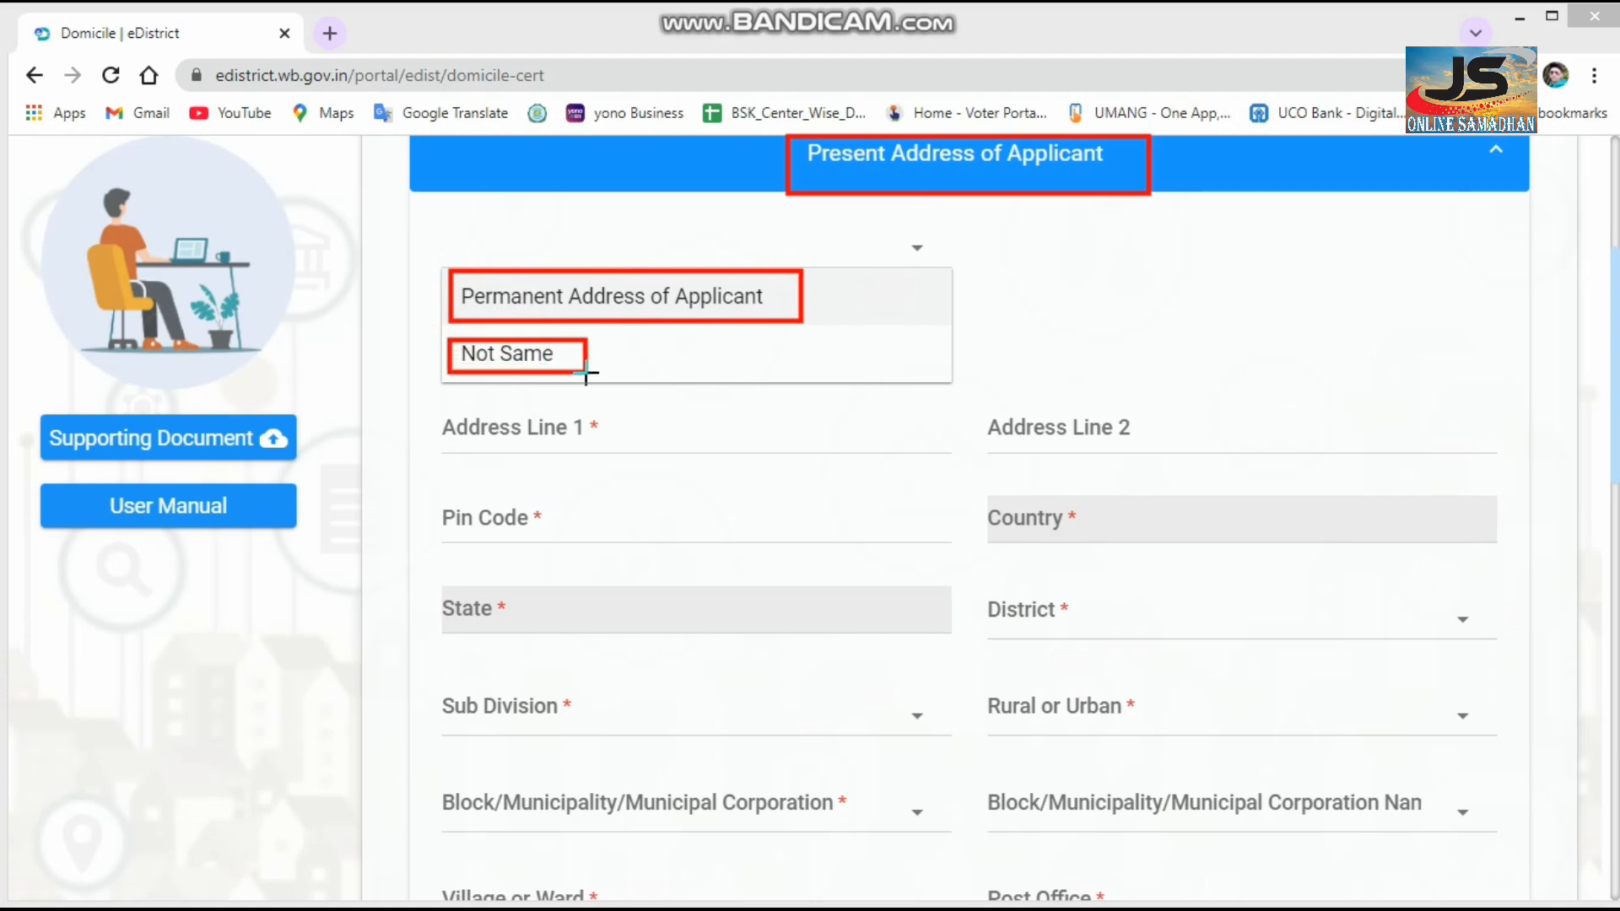
mouse_move(418, 396)
mouse_down()
mouse_move(1619, 630)
mouse_move(1618, 761)
mouse_move(1580, 909)
mouse_up()
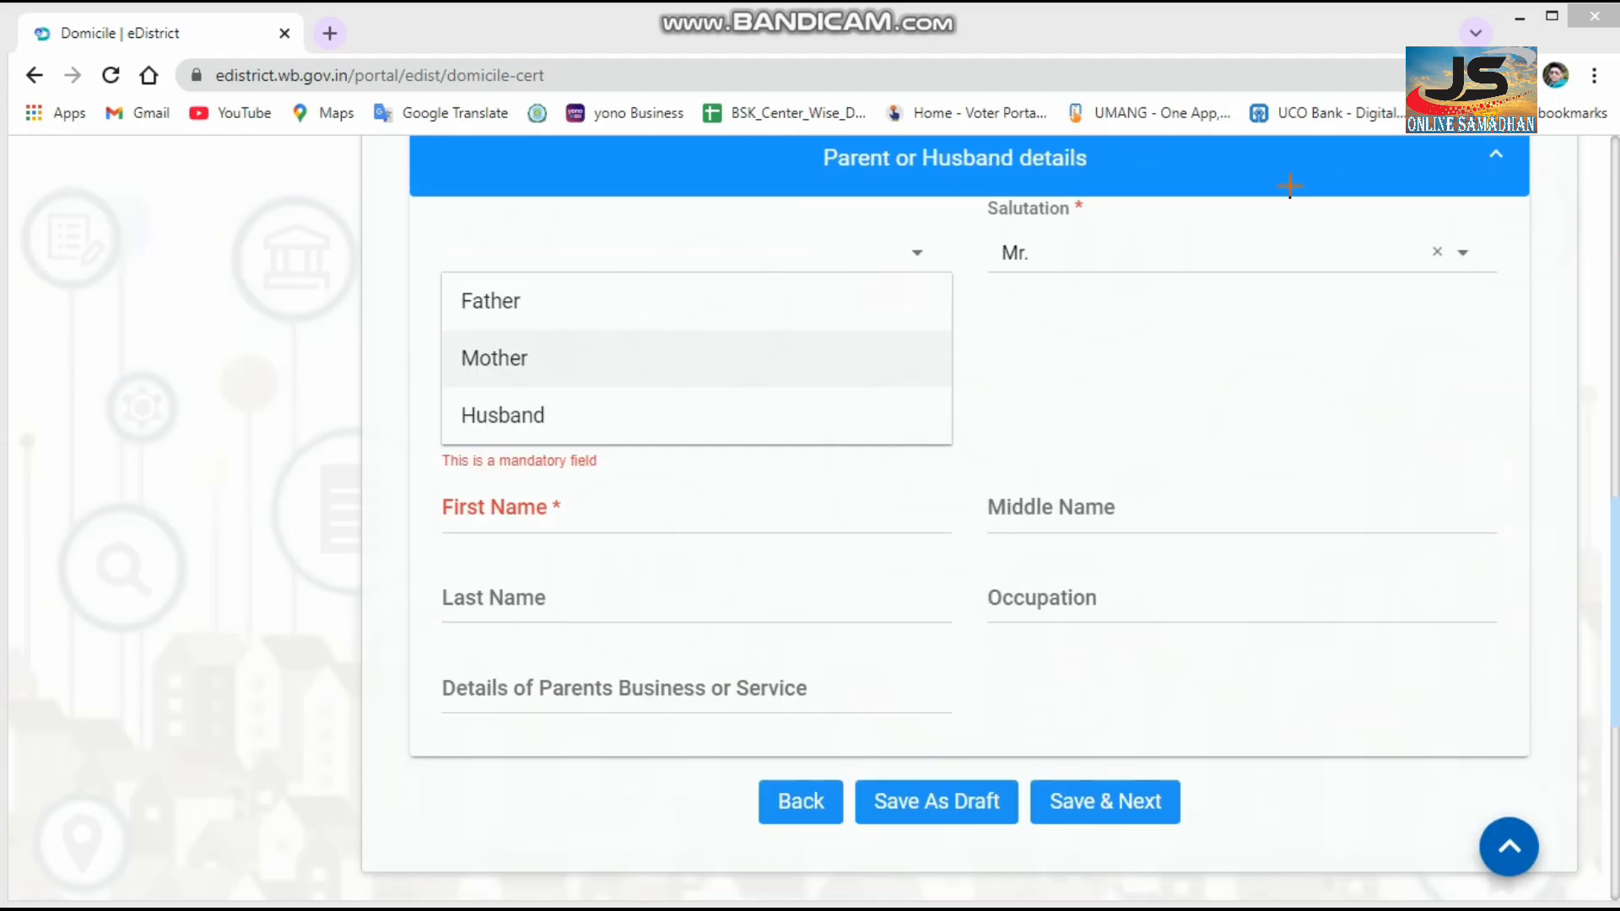
Step: Review the parent or husband details section, covering the relationship choices, salutation, name fields, occupation and business or service details
mouse_move(803, 136)
mouse_down()
mouse_move(951, 199)
mouse_move(1142, 189)
mouse_up()
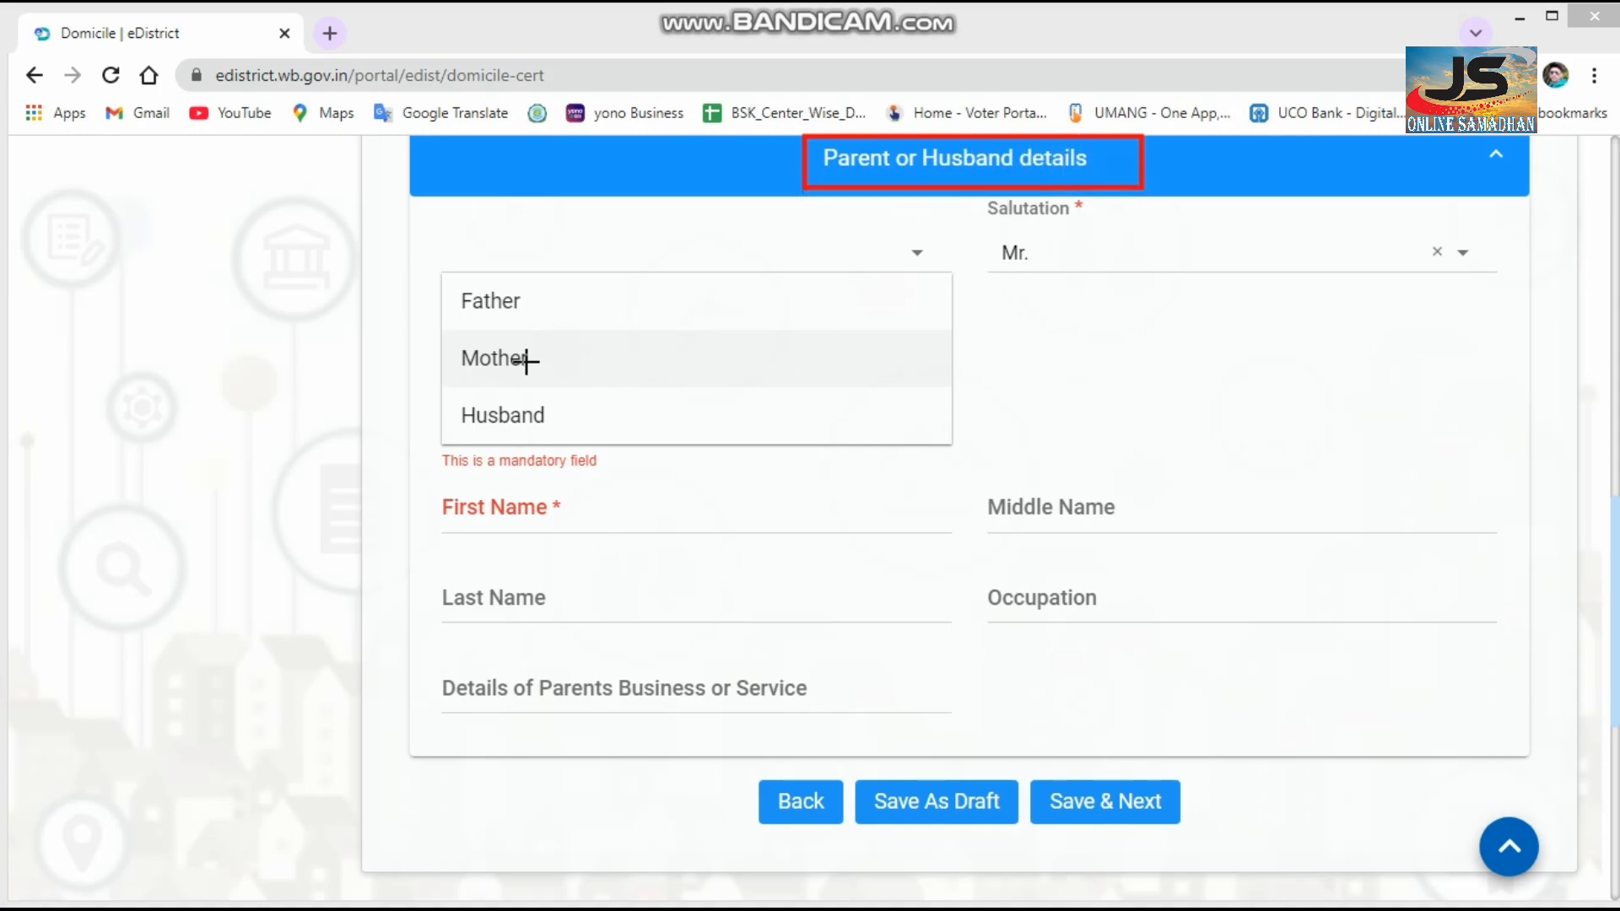
drag(437, 273, 555, 326)
drag(442, 338, 553, 384)
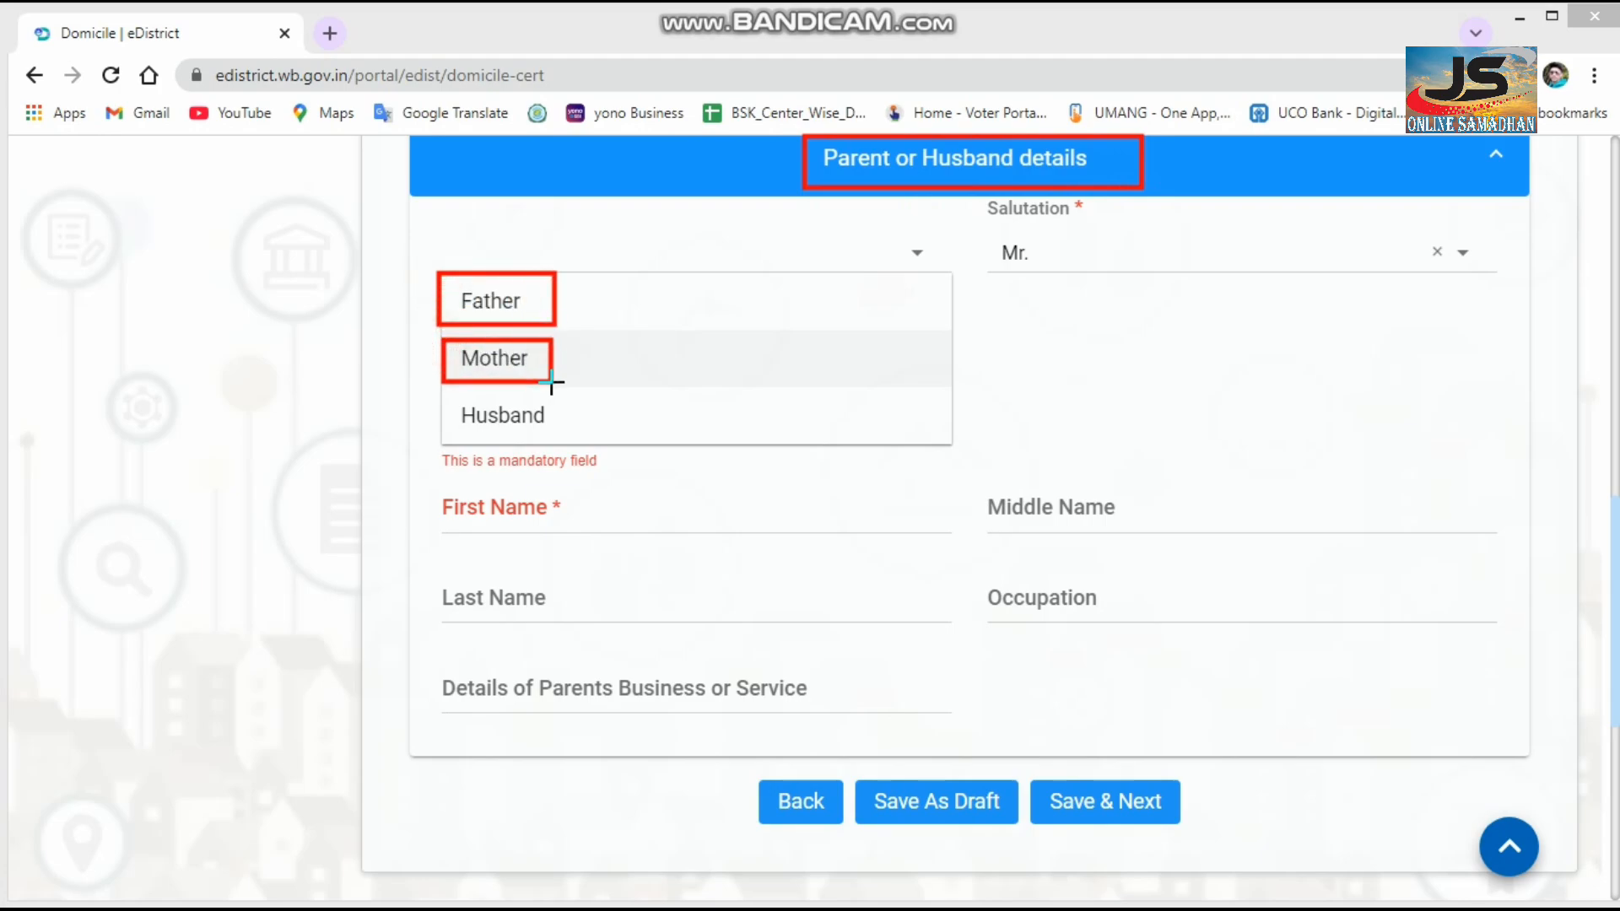
mouse_move(448, 394)
mouse_down()
mouse_move(470, 420)
mouse_move(568, 437)
mouse_up()
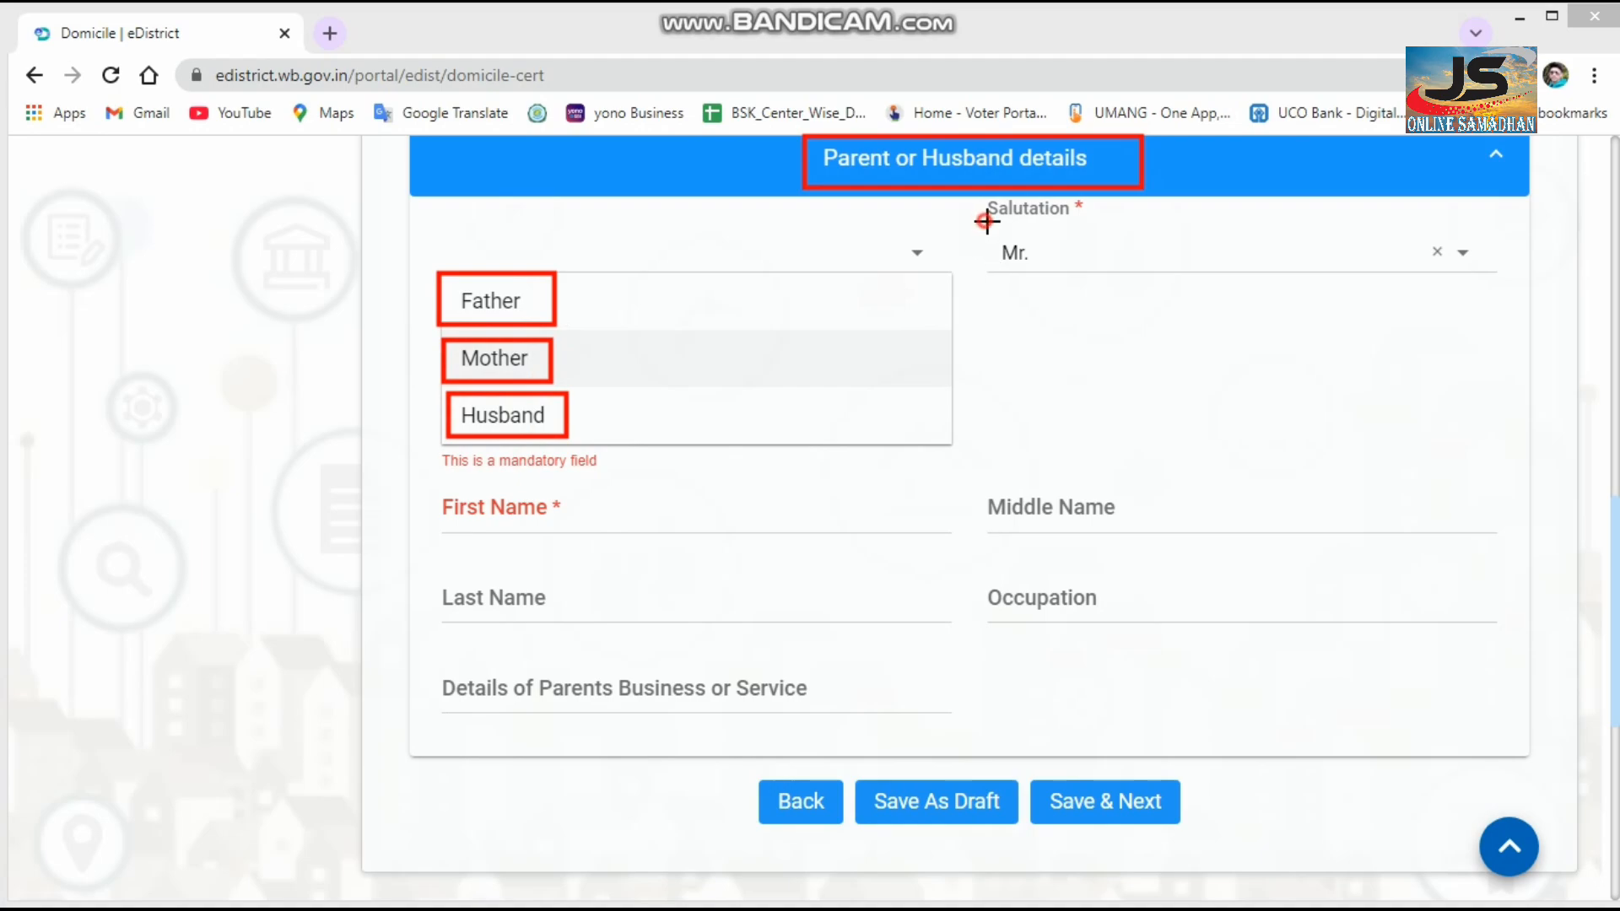
drag(983, 221, 1054, 280)
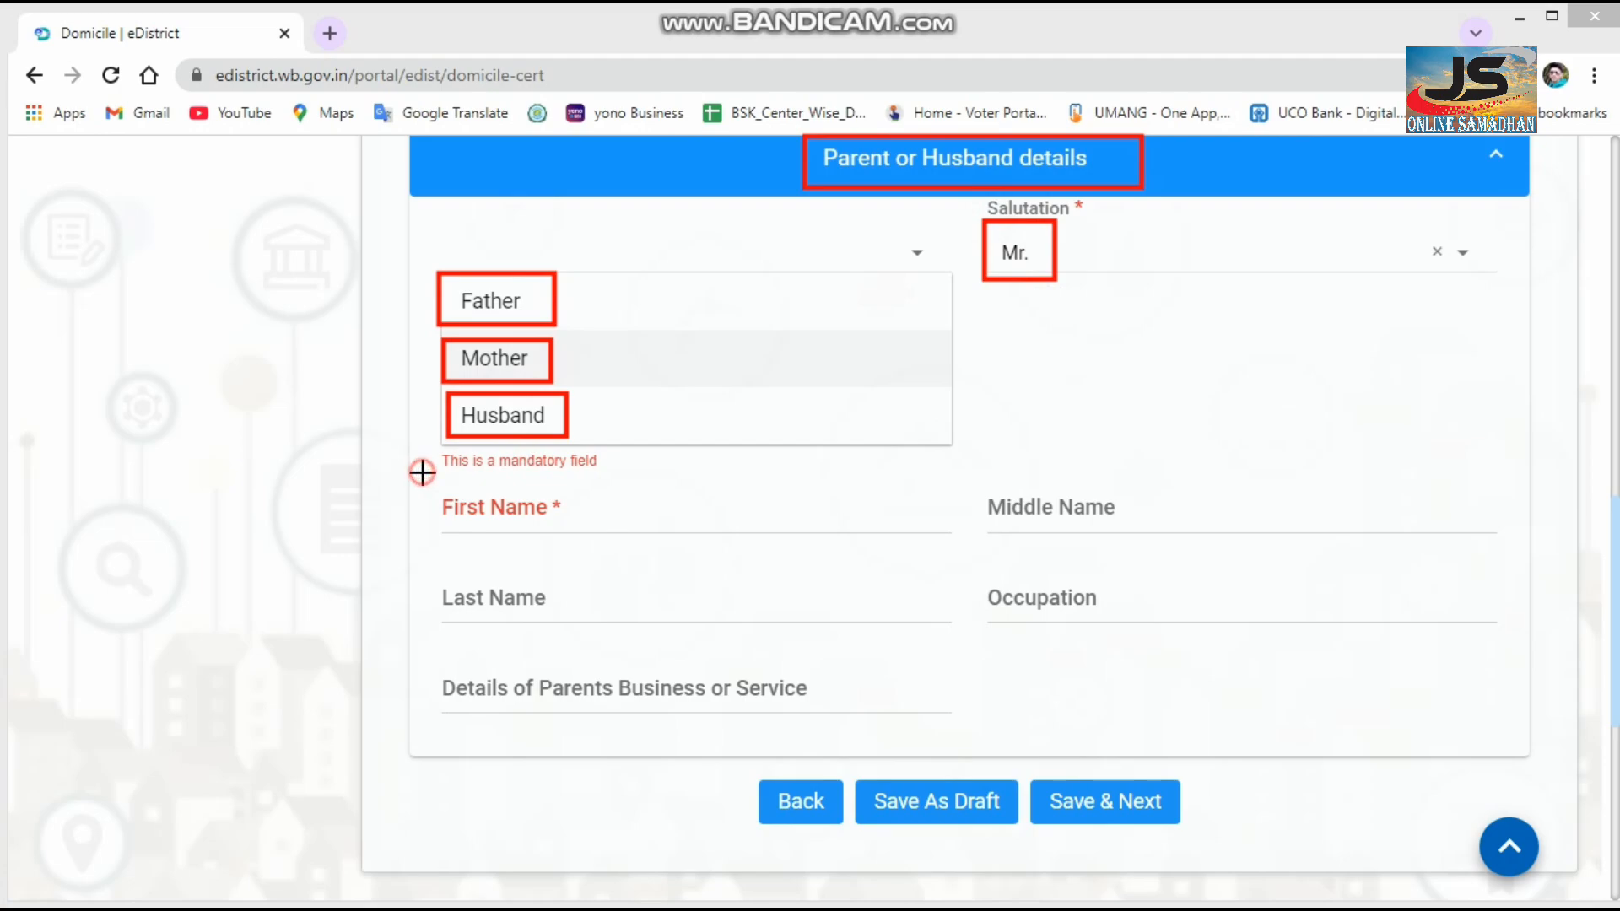
mouse_move(421, 474)
mouse_down()
mouse_move(473, 515)
mouse_move(621, 534)
mouse_up()
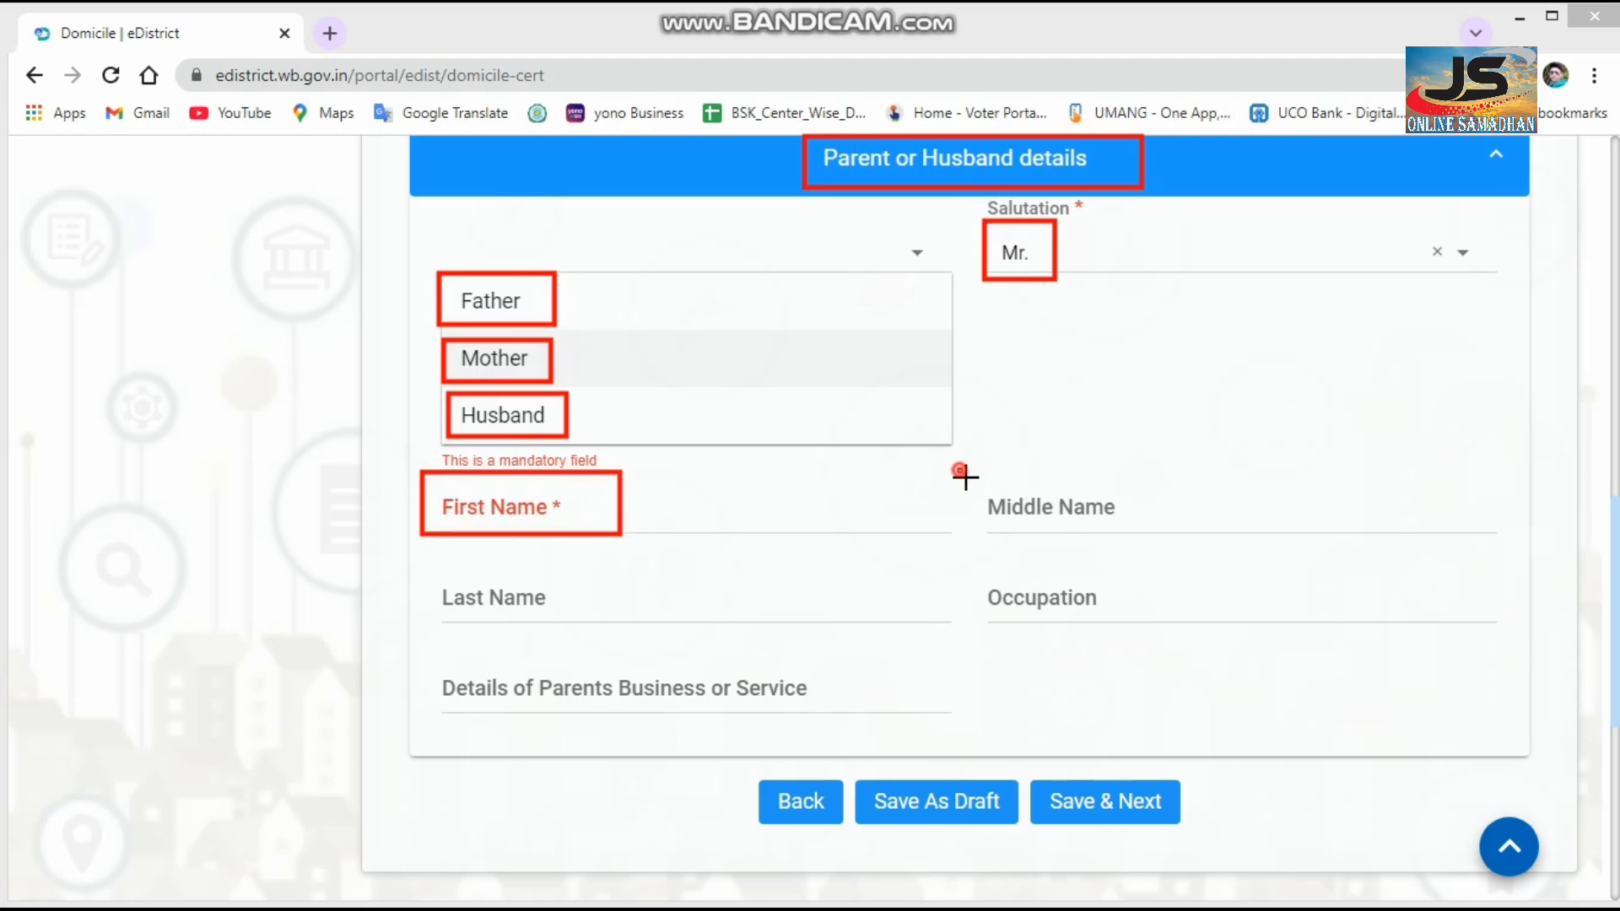
drag(958, 470, 1184, 535)
drag(422, 560, 604, 629)
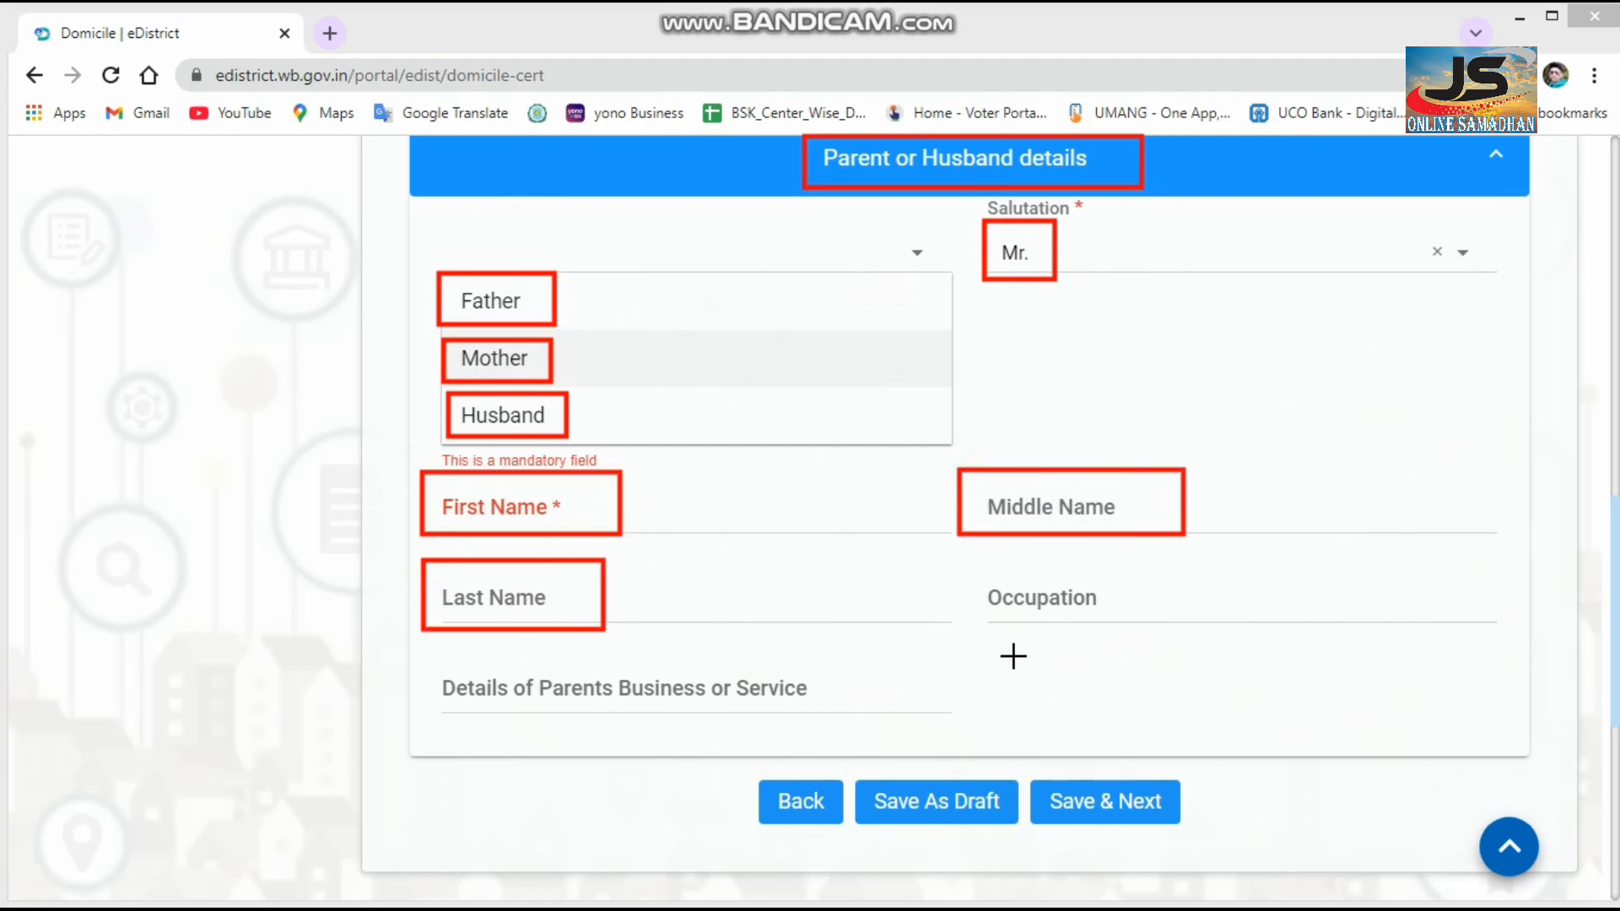
mouse_move(982, 573)
mouse_down()
mouse_move(1082, 634)
mouse_move(1170, 639)
mouse_up()
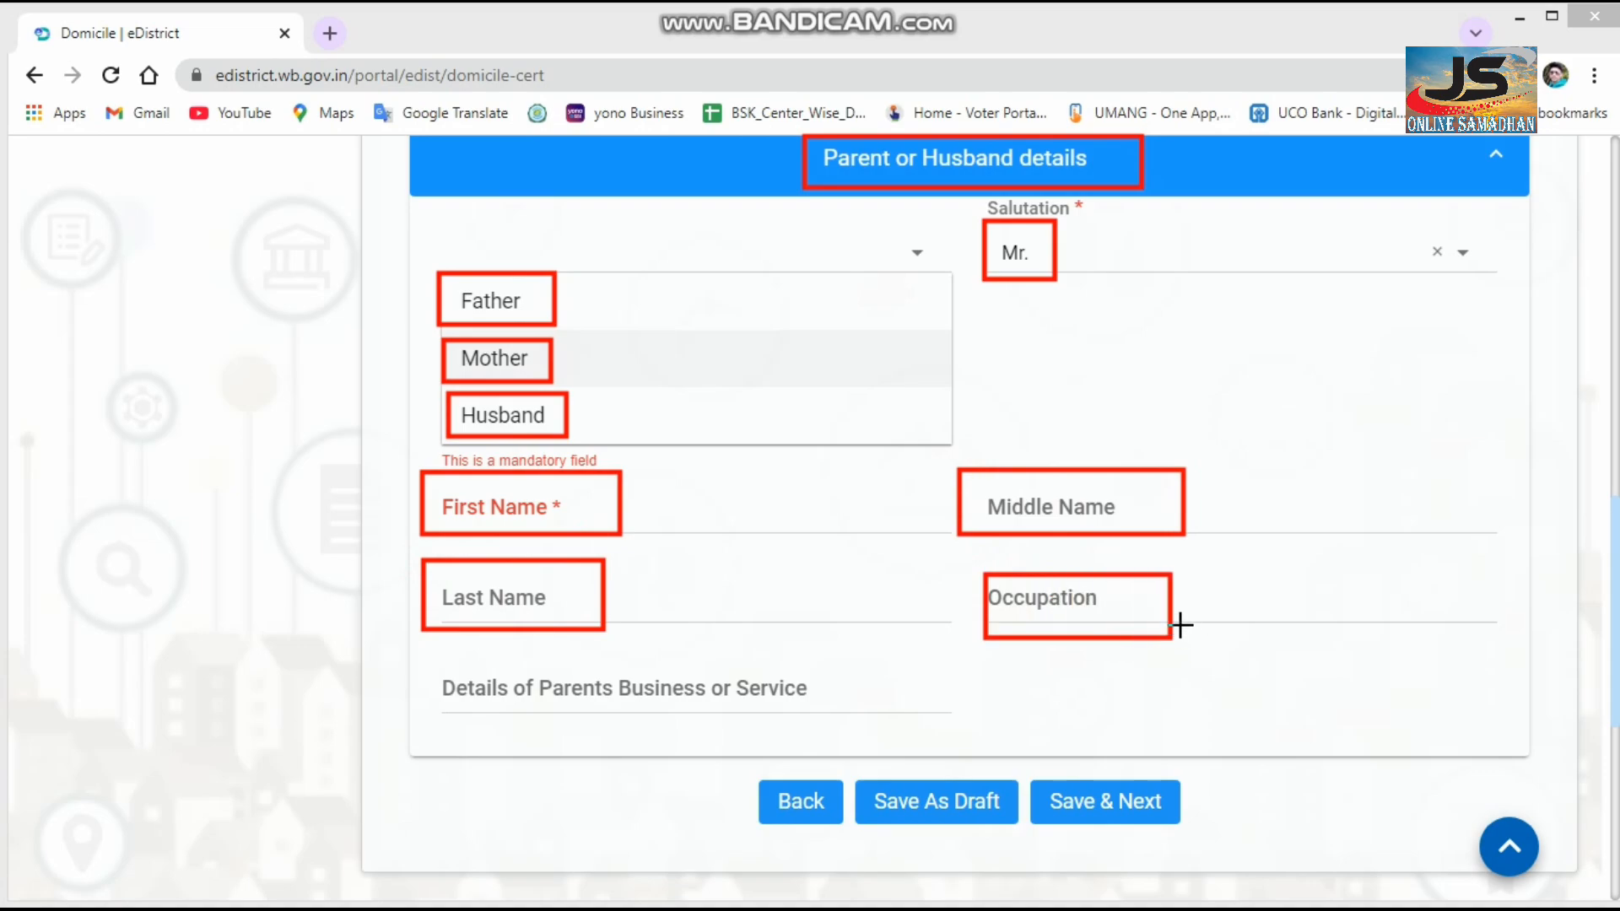
mouse_move(427, 665)
mouse_down()
mouse_move(565, 712)
mouse_move(808, 716)
mouse_up()
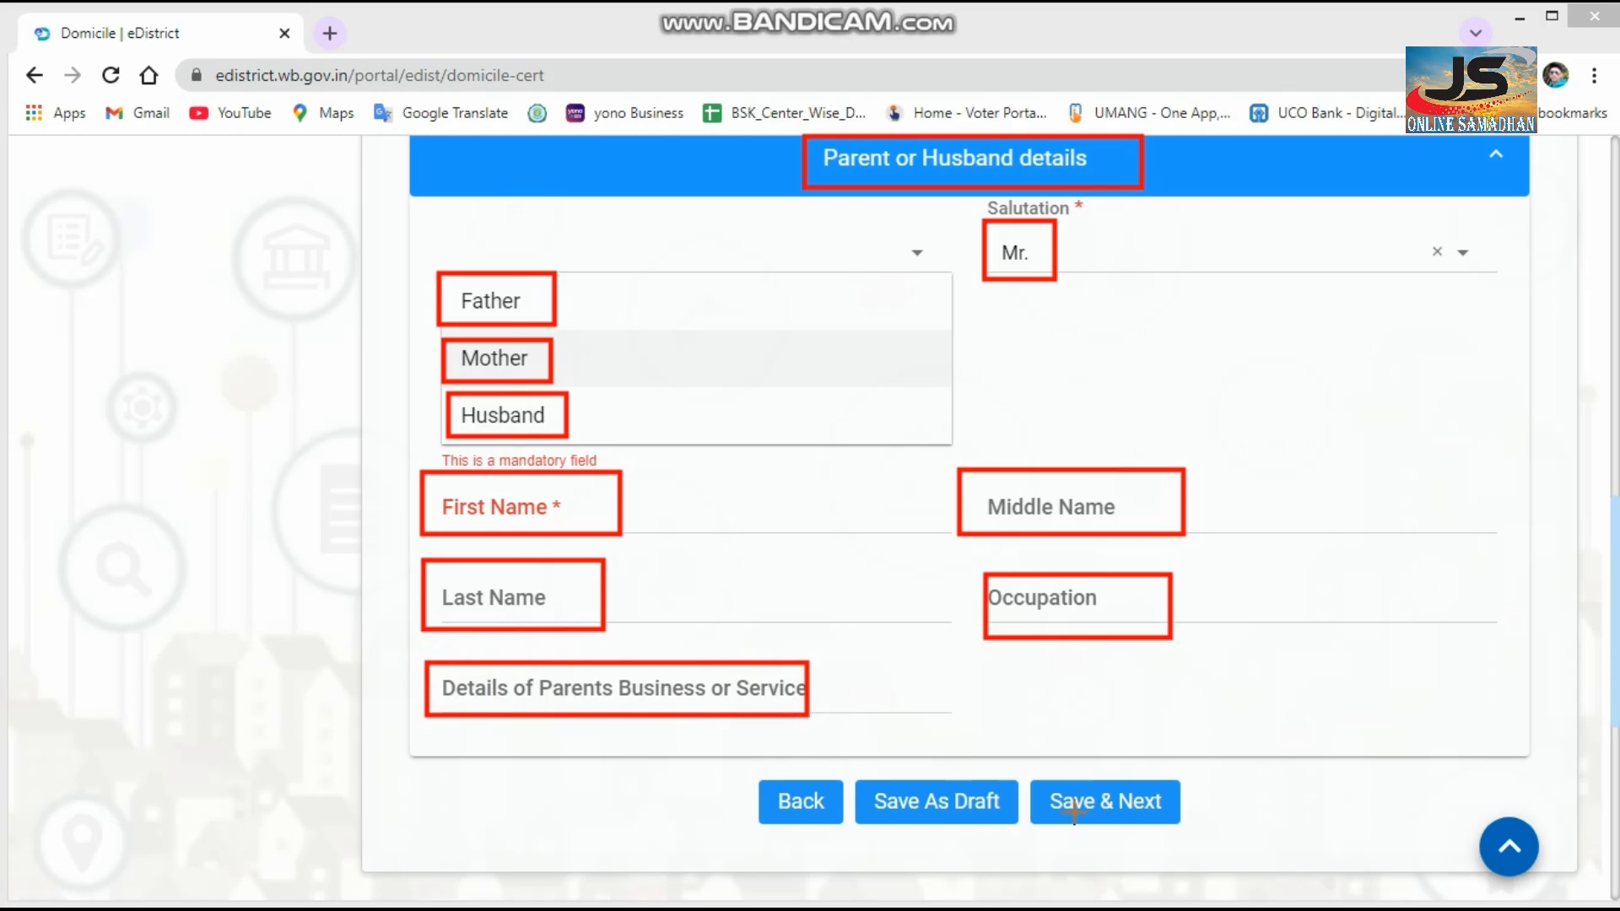
mouse_move(1023, 770)
mouse_down()
mouse_move(1048, 815)
mouse_move(1198, 835)
mouse_up()
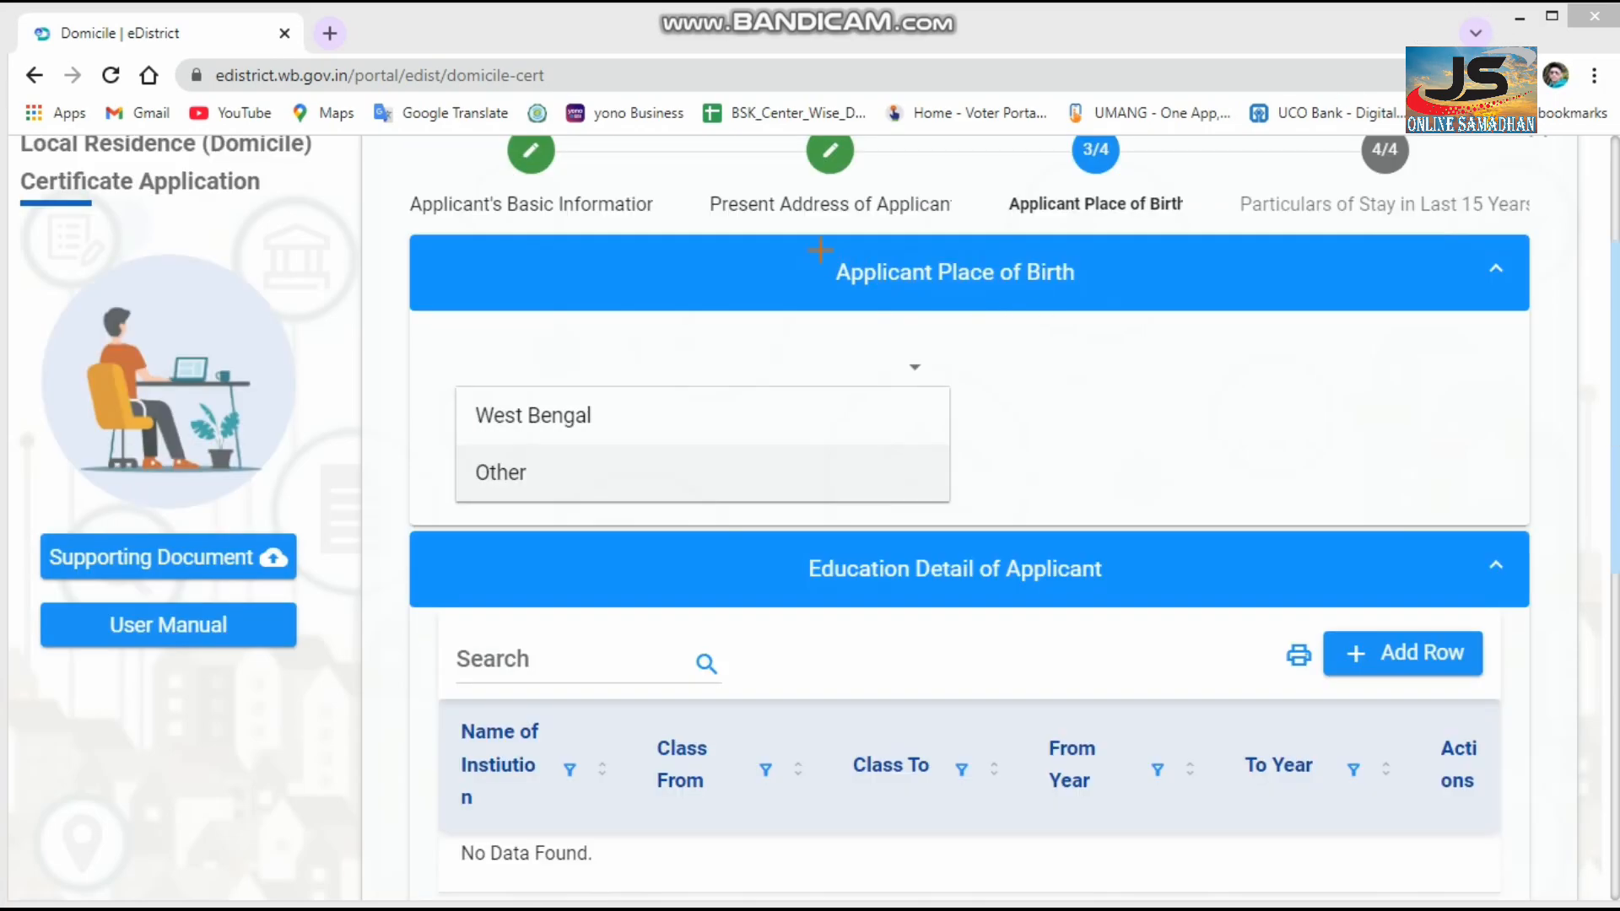
Step: Review the applicant's place of birth section and its two state choices, West Bengal and Other
mouse_move(818, 249)
mouse_down()
mouse_move(820, 268)
mouse_move(891, 300)
mouse_move(1103, 299)
mouse_up()
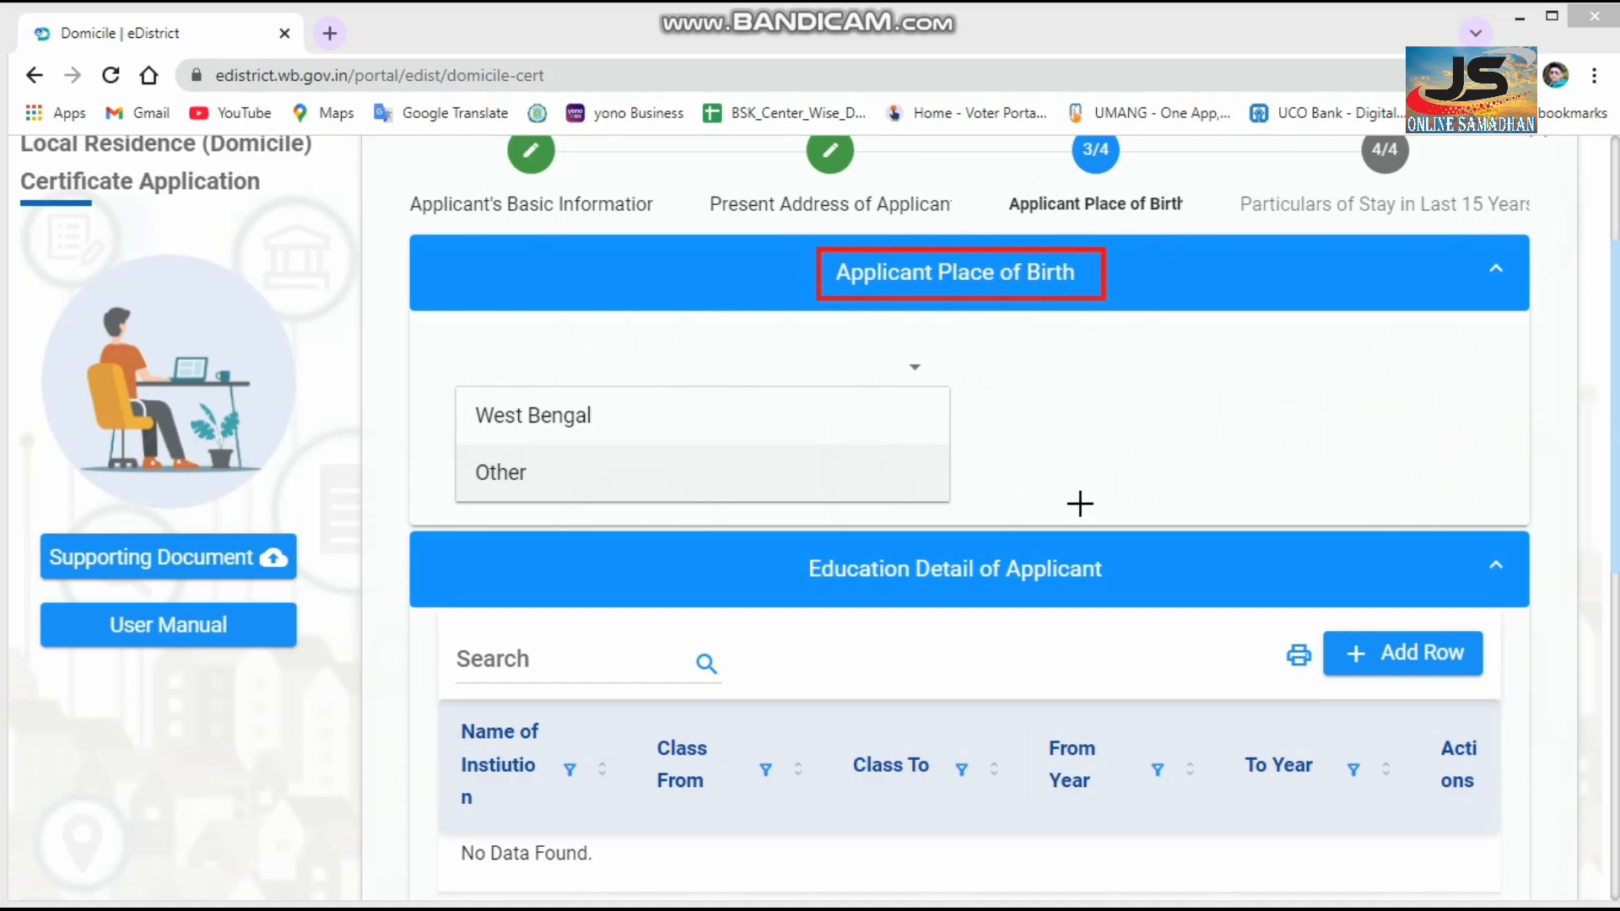
mouse_move(462, 388)
mouse_down()
mouse_move(525, 429)
mouse_move(604, 435)
mouse_up()
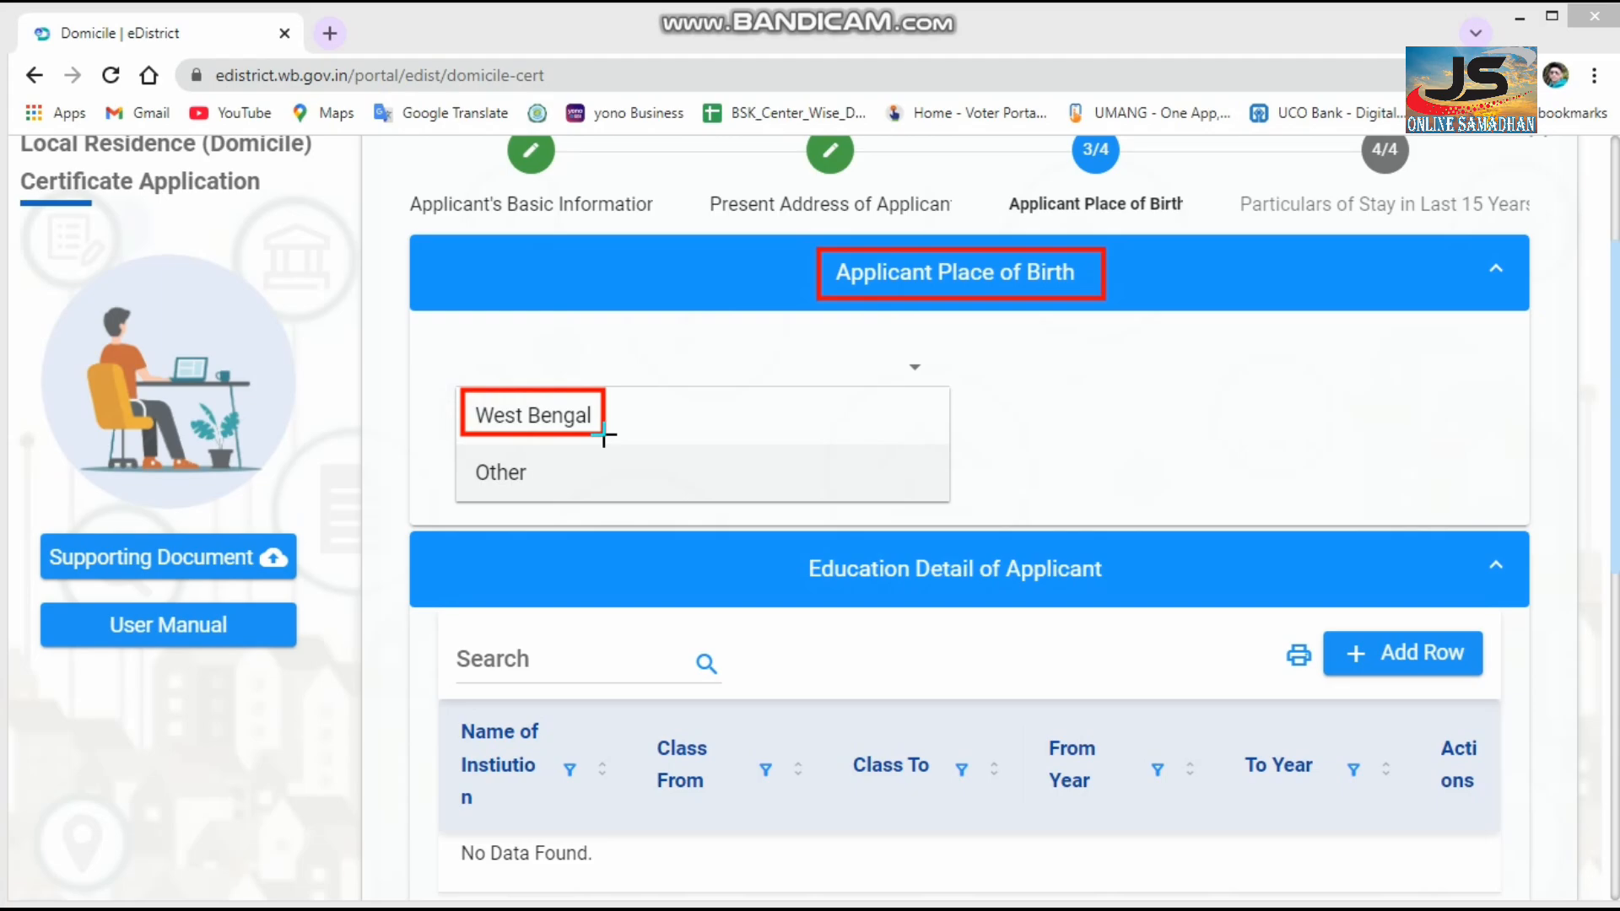
drag(459, 452, 539, 490)
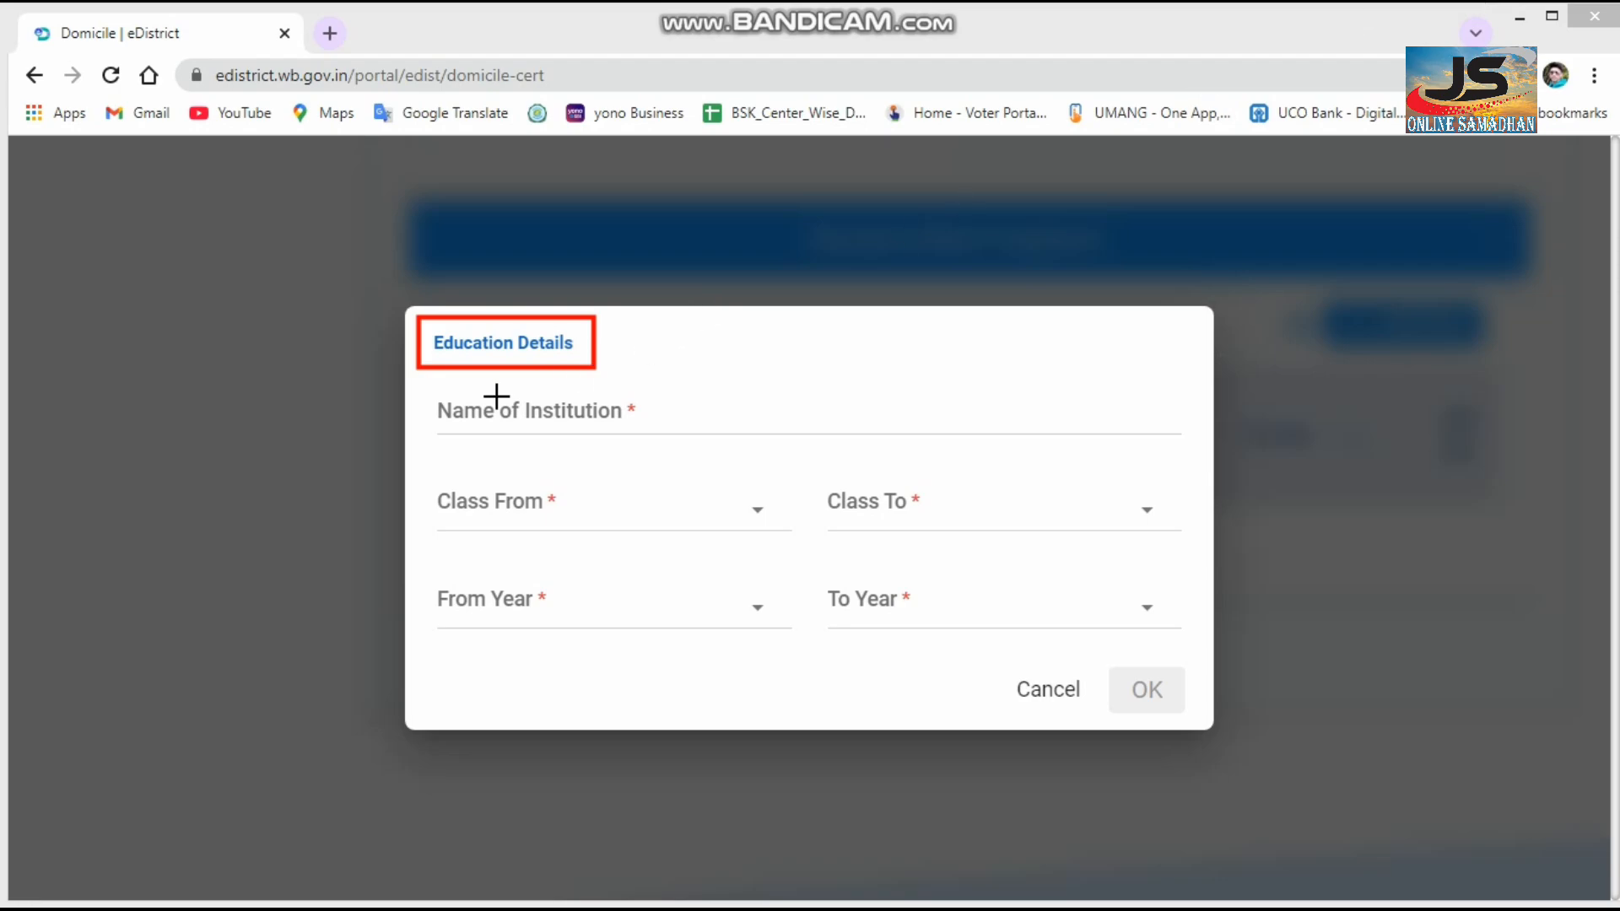
Step: Review the education details entry fields for institution, class range and year range, plus the completed education table and the option to save it
mouse_move(425, 386)
mouse_down()
mouse_move(497, 420)
mouse_move(784, 430)
mouse_up()
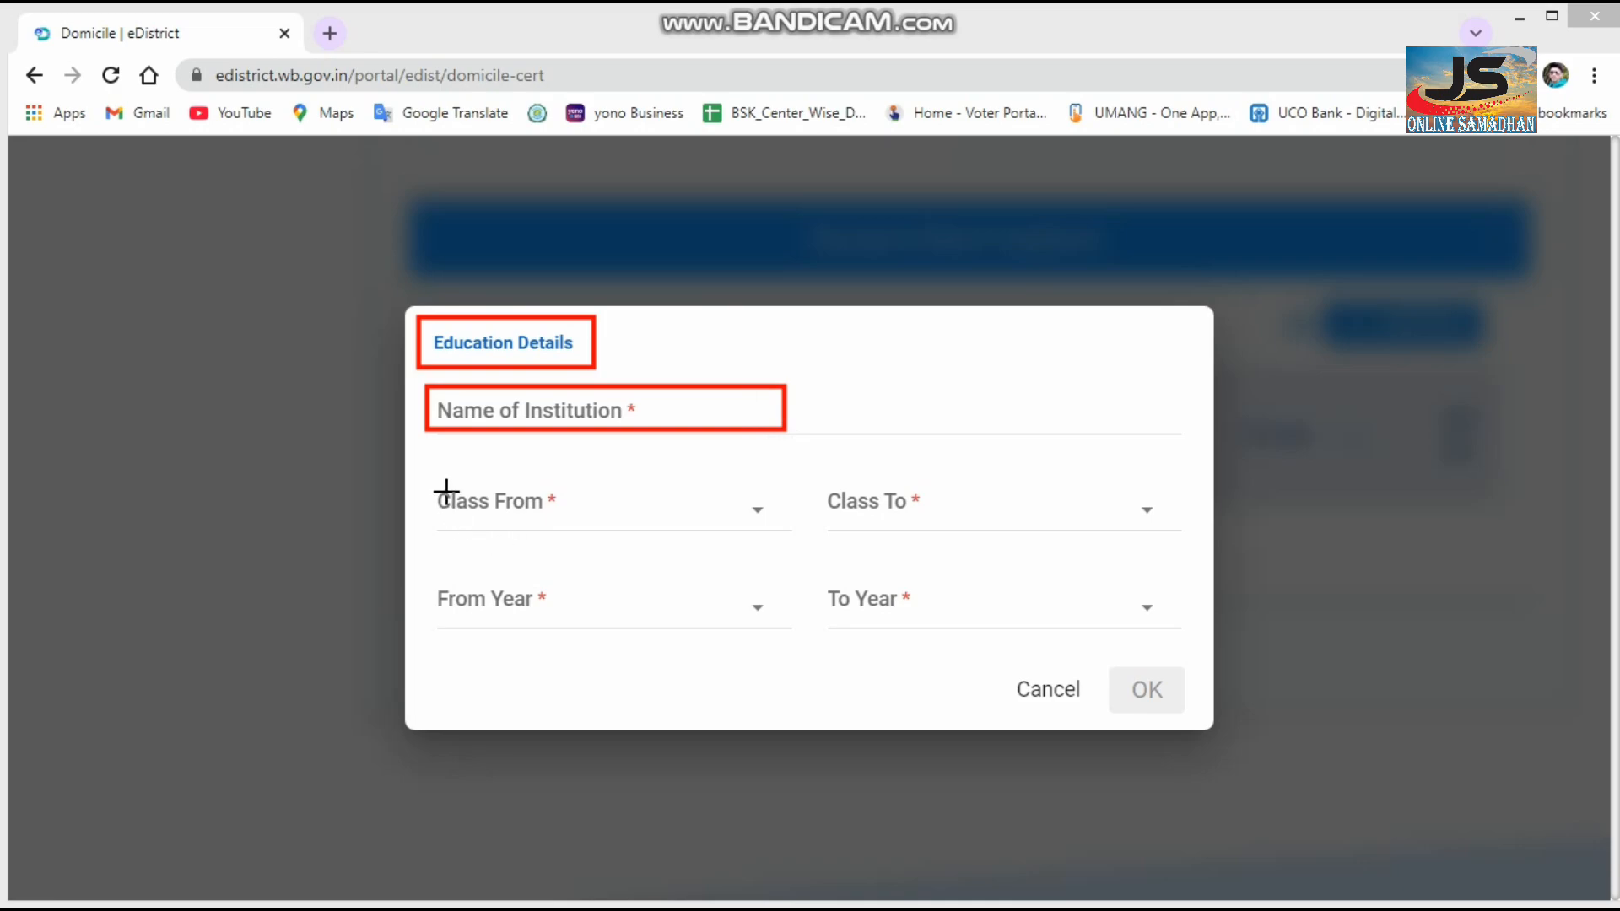
drag(428, 473, 428, 475)
drag(470, 509, 658, 531)
mouse_move(823, 464)
mouse_down()
mouse_move(979, 531)
mouse_move(1096, 532)
mouse_up()
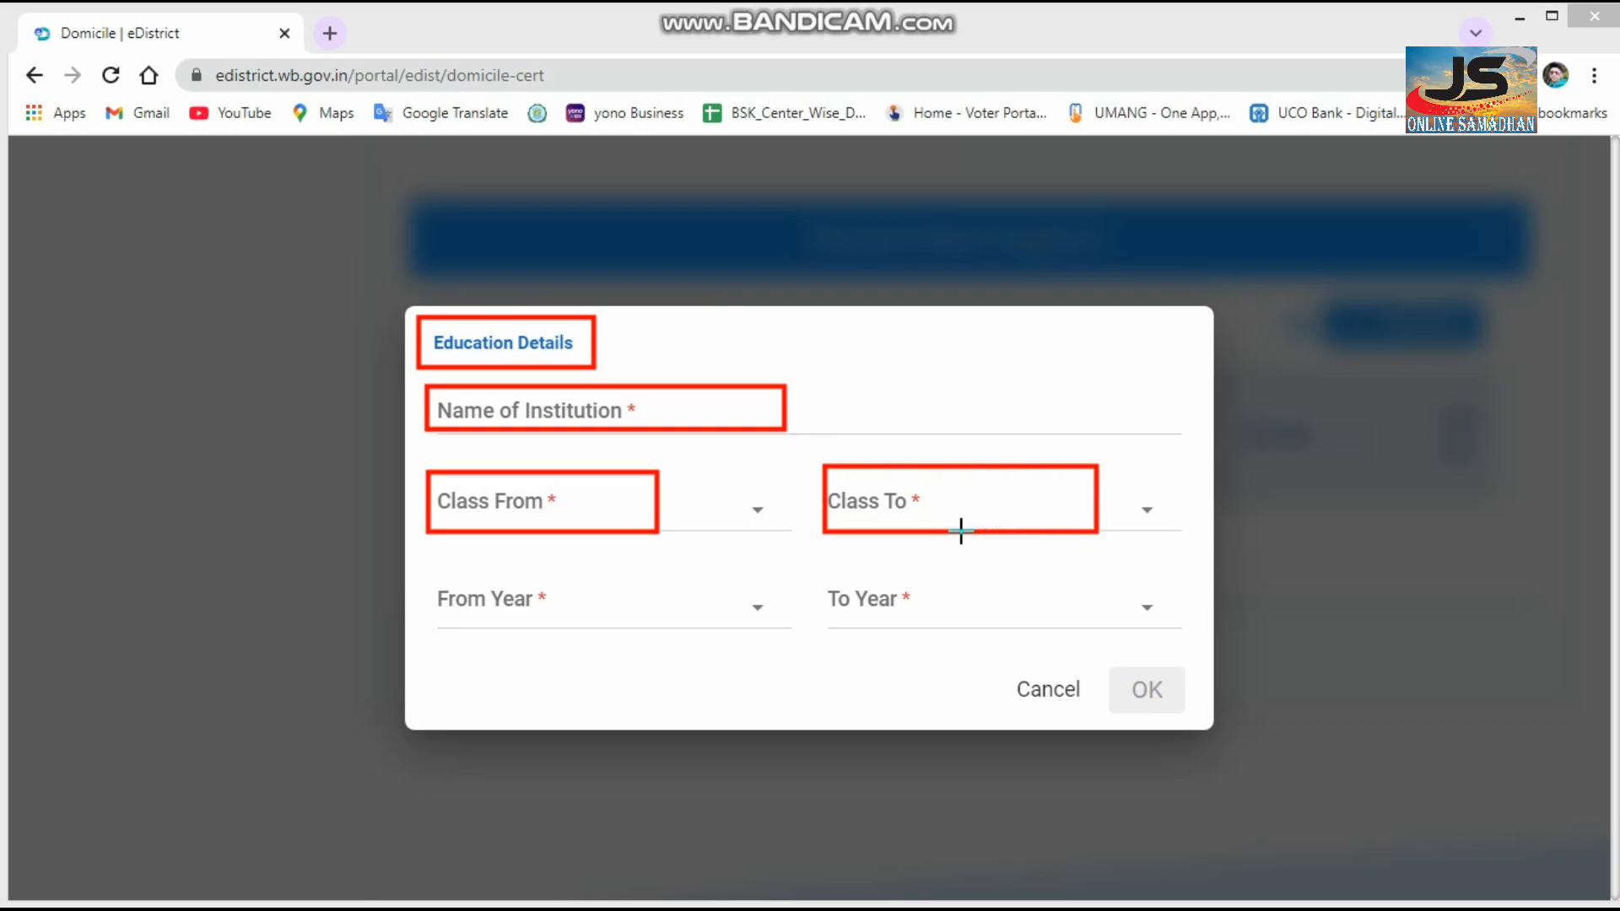
mouse_move(428, 573)
mouse_down()
mouse_move(600, 625)
mouse_move(694, 630)
mouse_up()
mouse_move(823, 574)
mouse_down()
mouse_move(838, 605)
mouse_move(1105, 629)
mouse_move(1205, 723)
mouse_up()
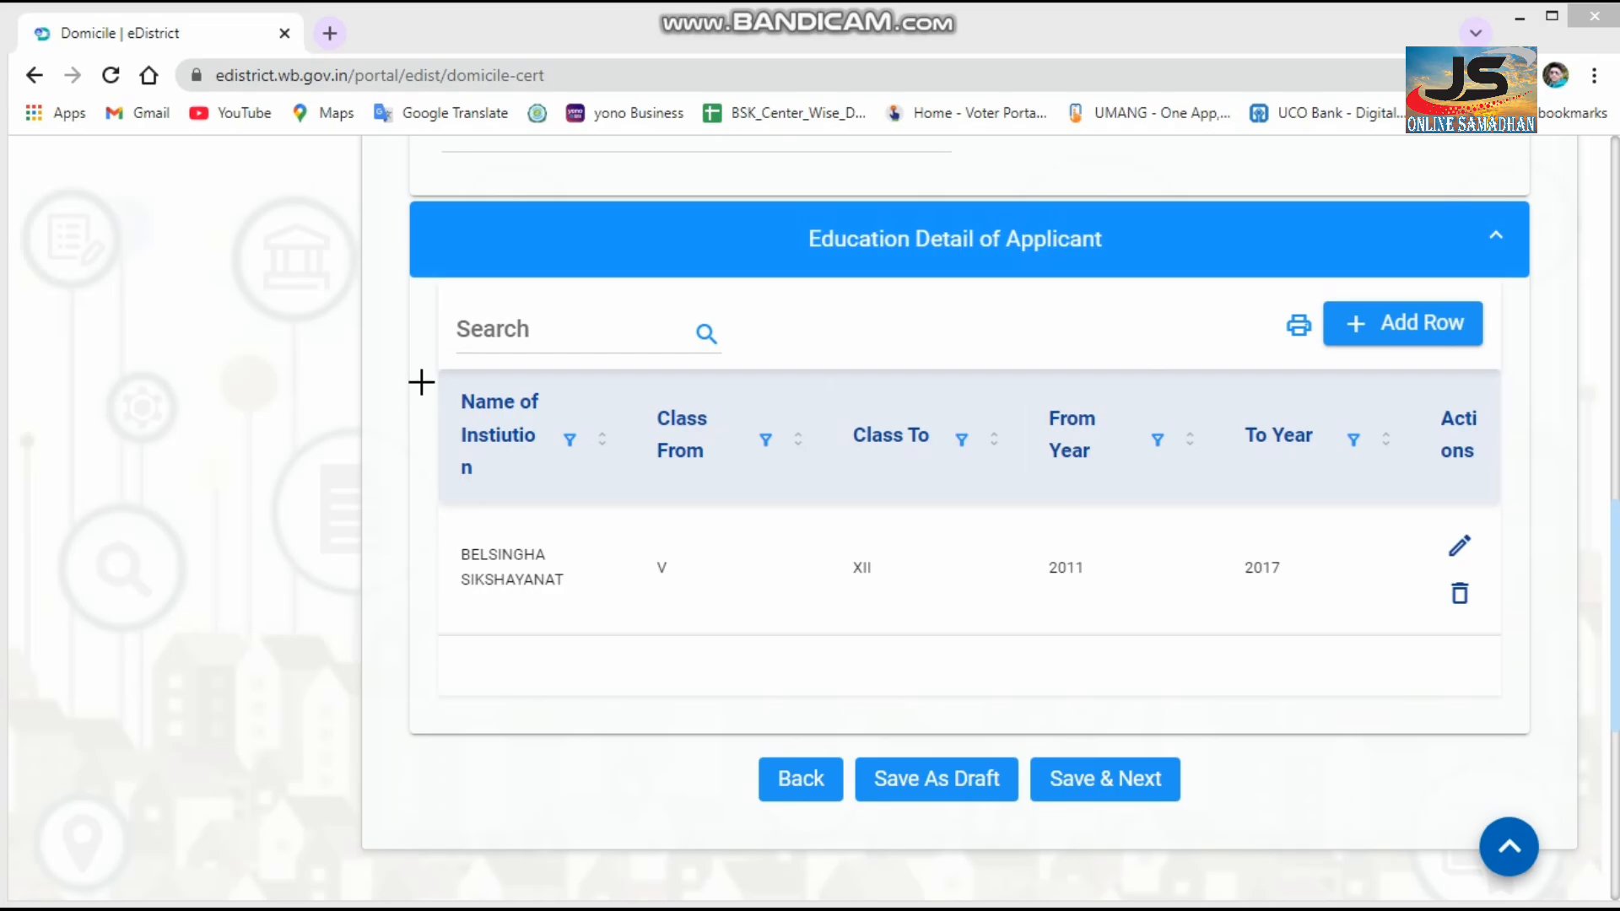
mouse_move(425, 372)
mouse_down()
mouse_move(1353, 709)
mouse_move(1537, 673)
mouse_up()
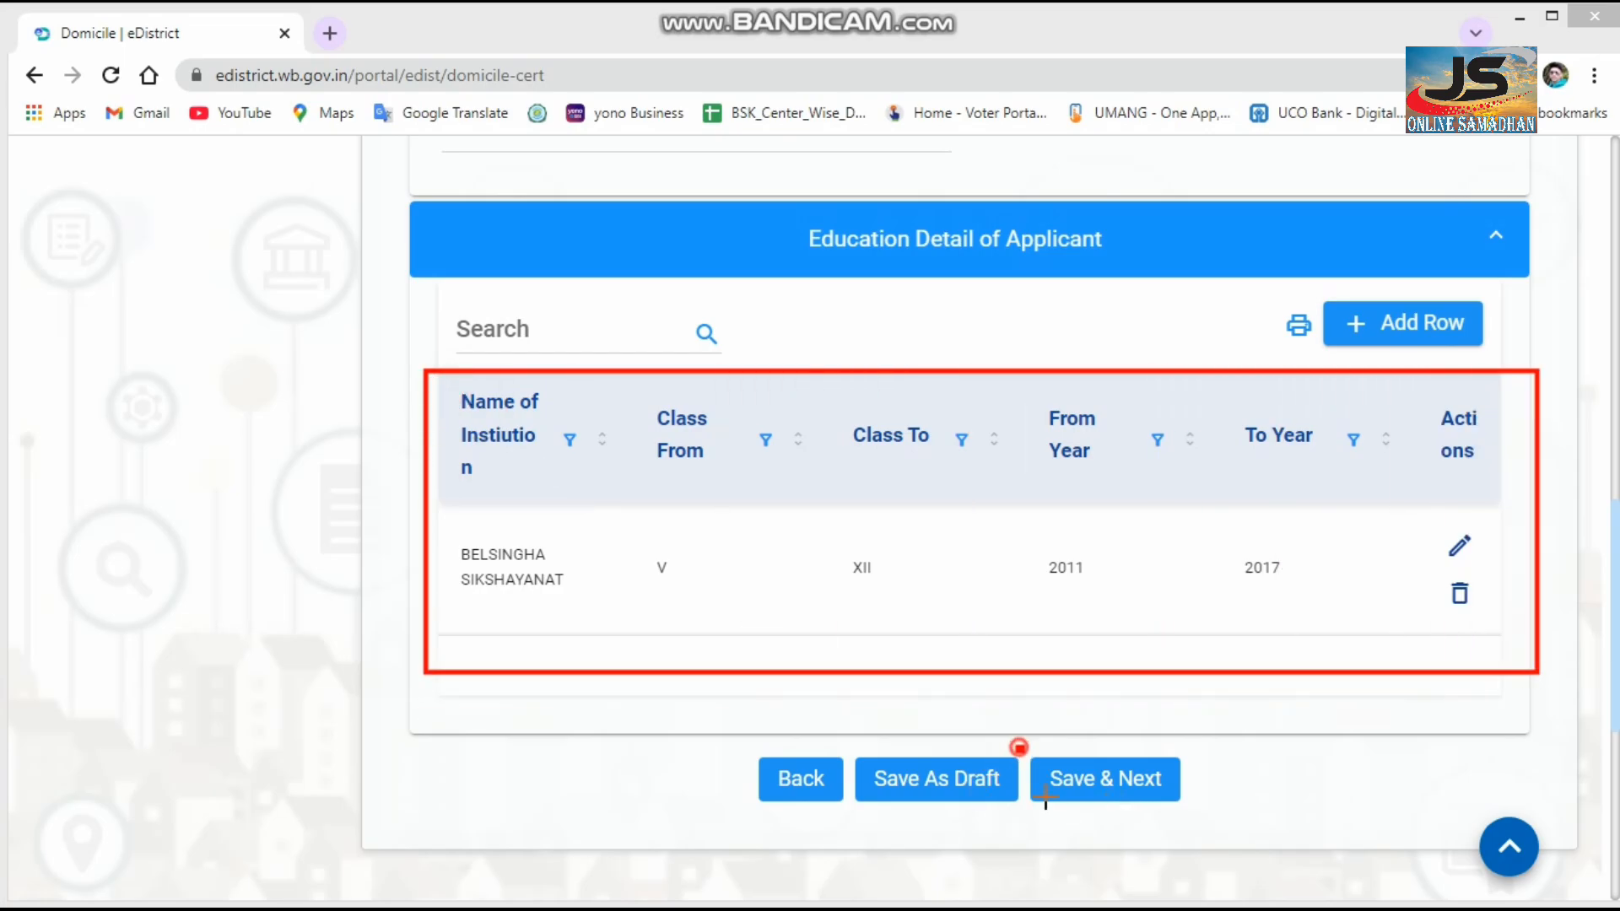
drag(1016, 746, 1180, 807)
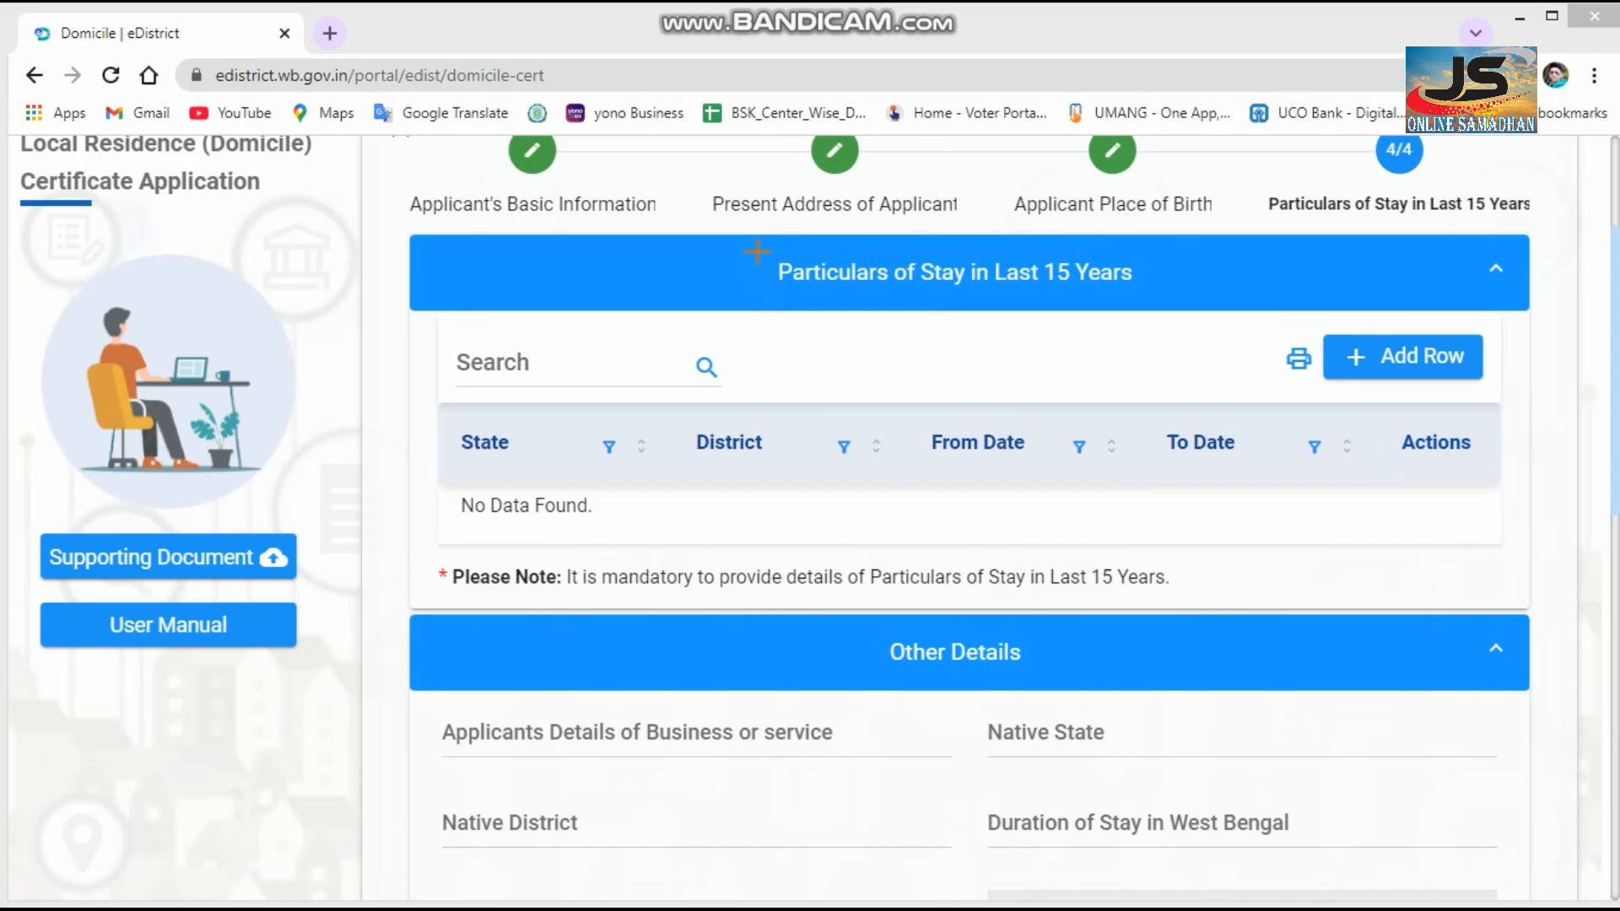
Step: Review the Particulars of Stay in Last 15 Years section, including how to add a row and the Same Address As choices
mouse_move(757, 251)
mouse_down()
mouse_move(817, 300)
mouse_move(1169, 298)
mouse_up()
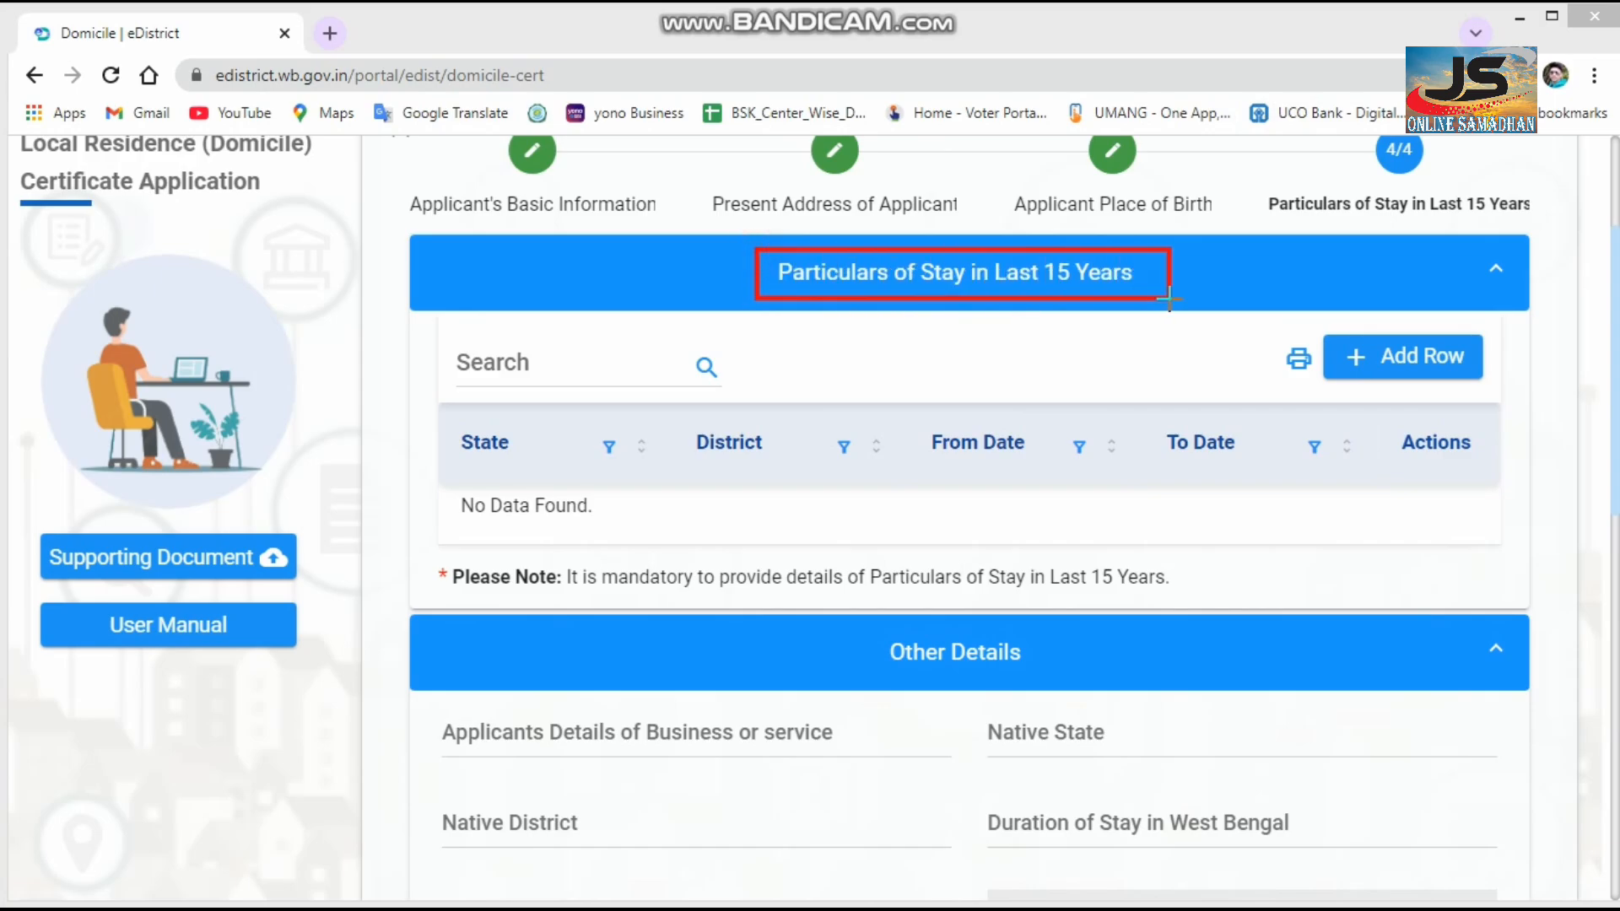
mouse_move(1358, 326)
mouse_down()
mouse_move(1390, 365)
mouse_move(1485, 377)
mouse_up()
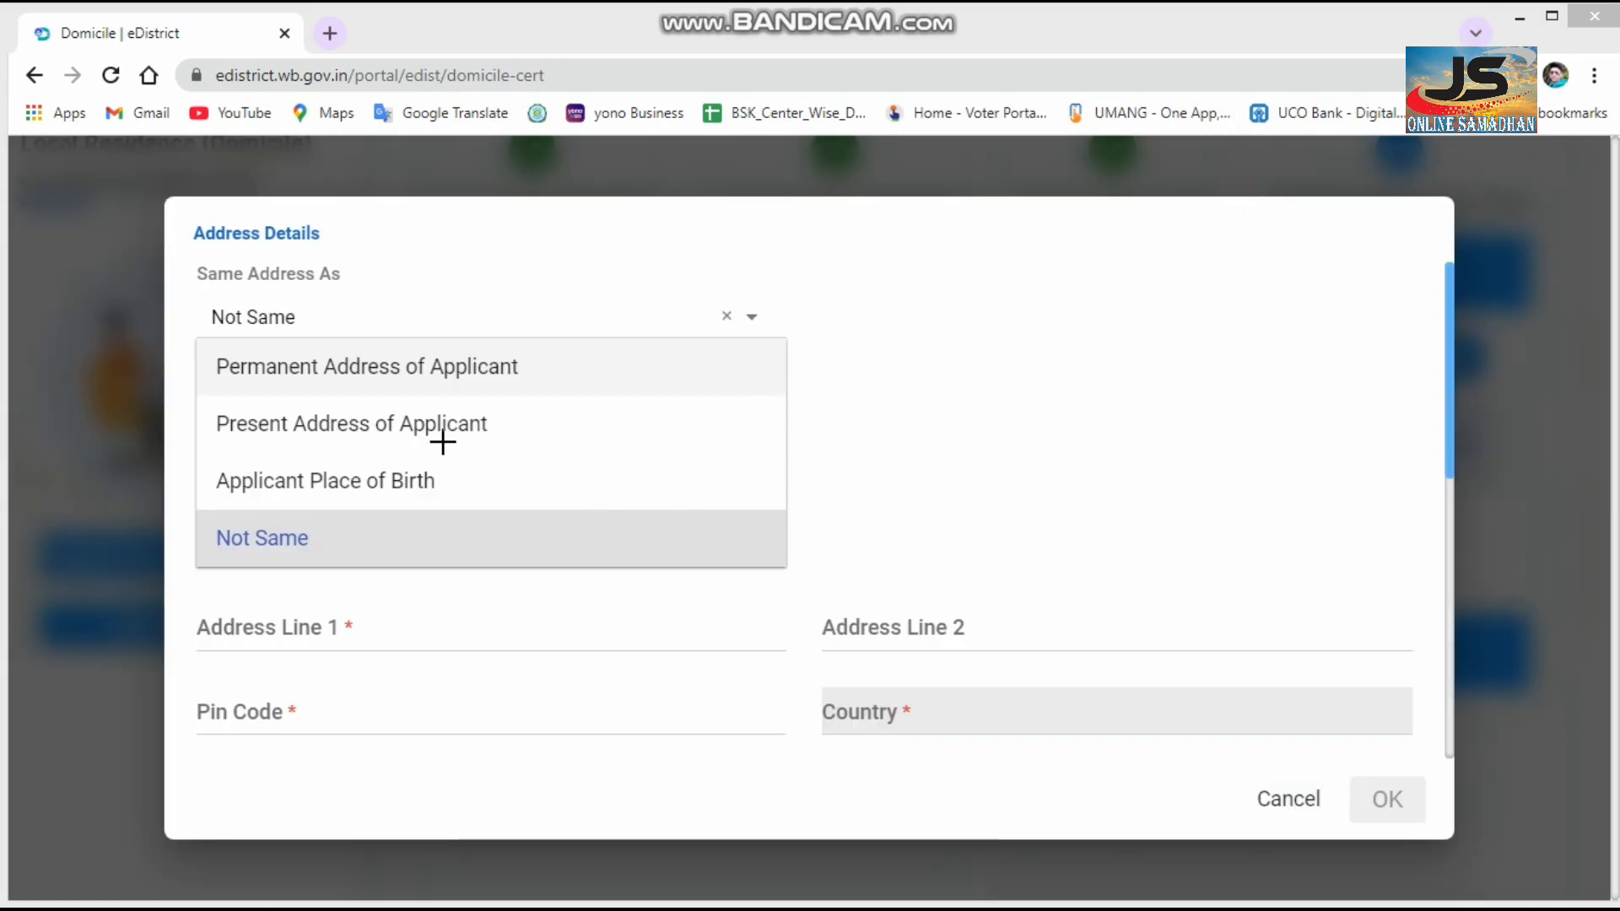
drag(181, 213, 344, 262)
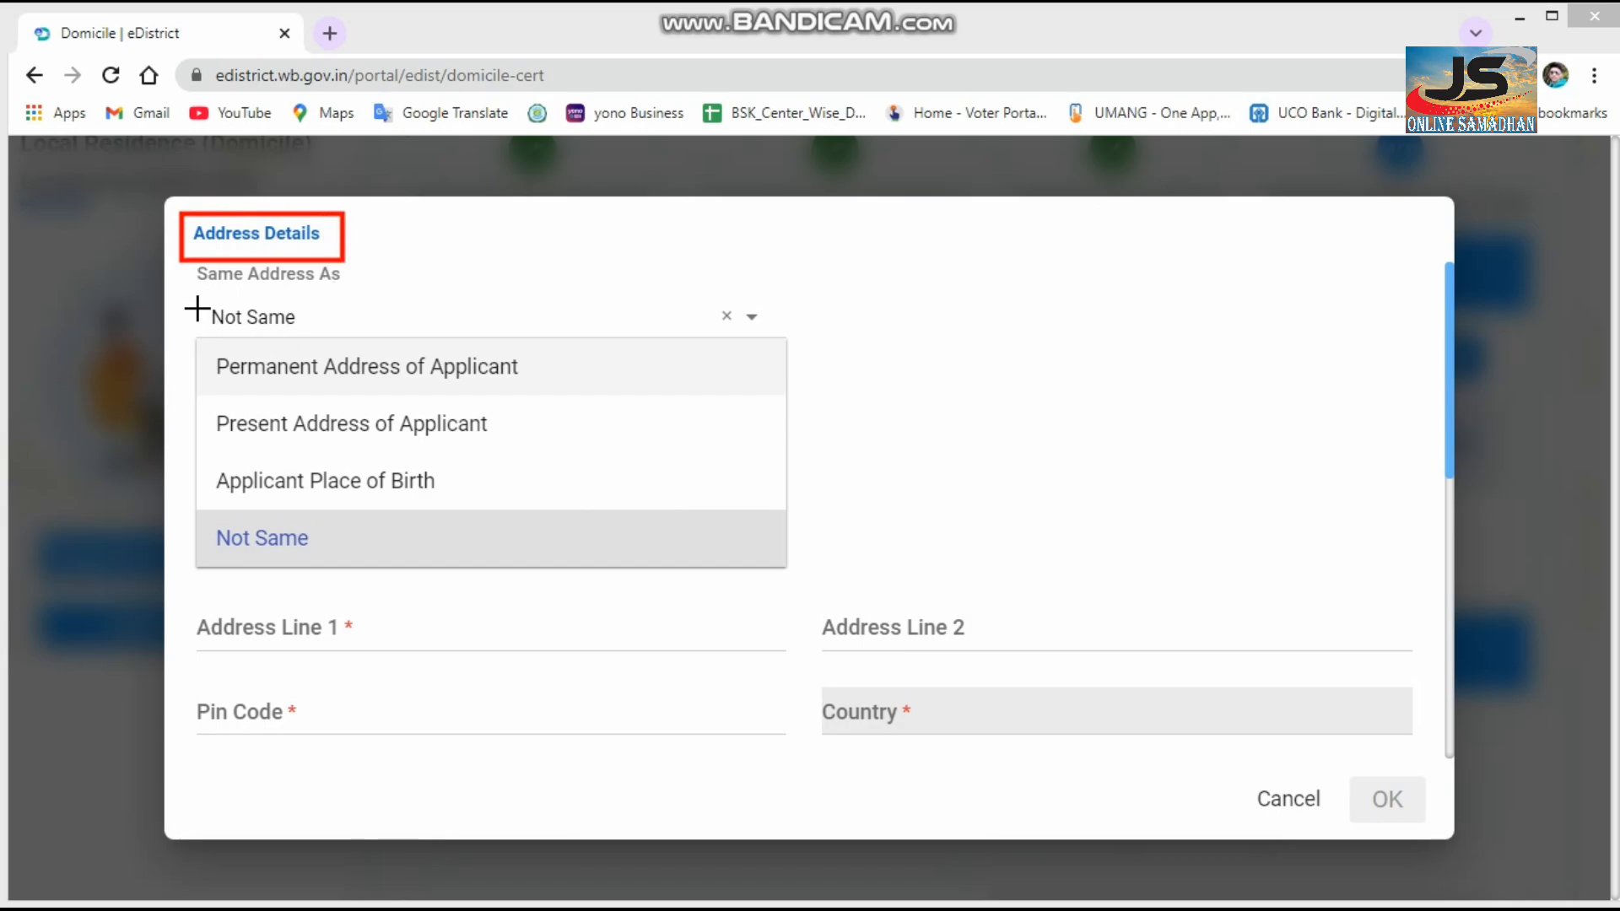
drag(189, 254, 361, 294)
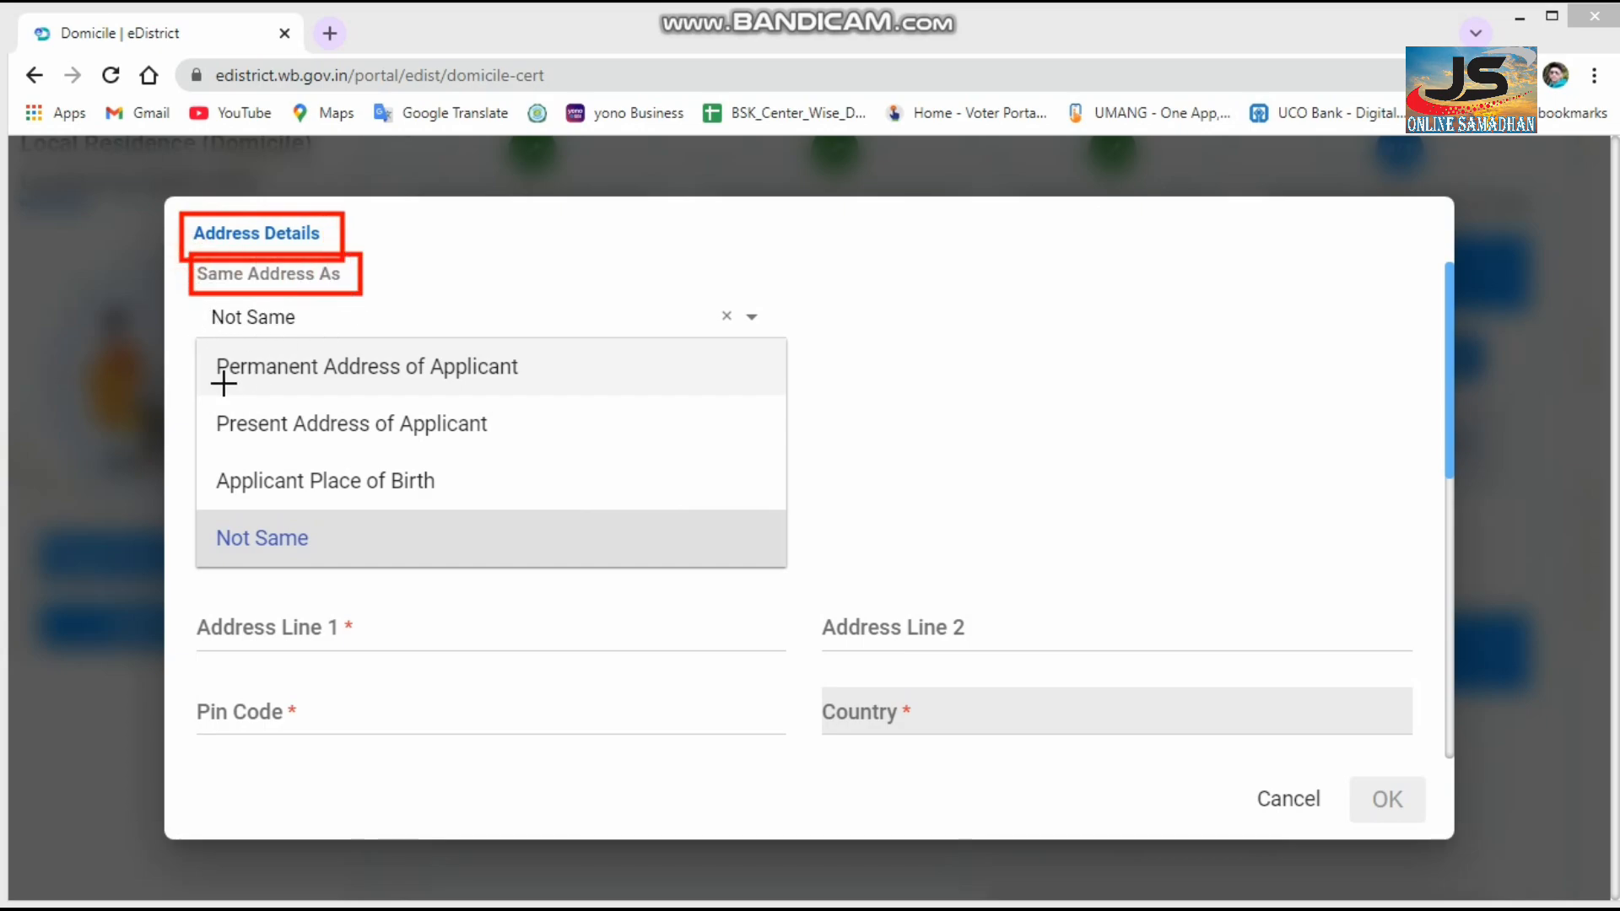
drag(205, 342, 541, 388)
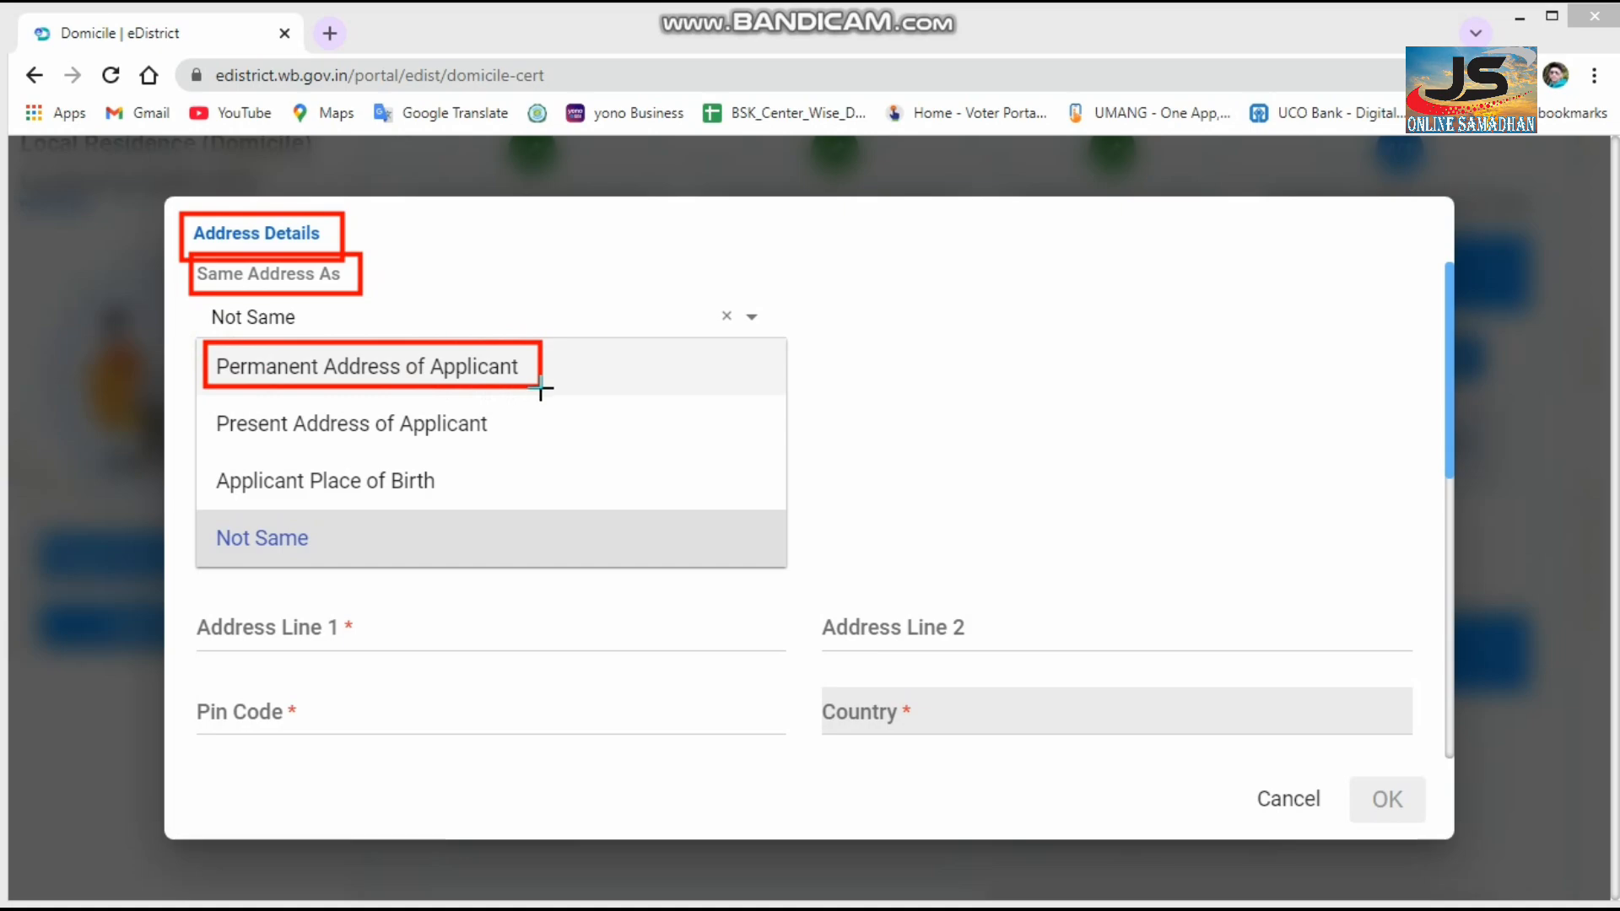
drag(206, 511, 320, 559)
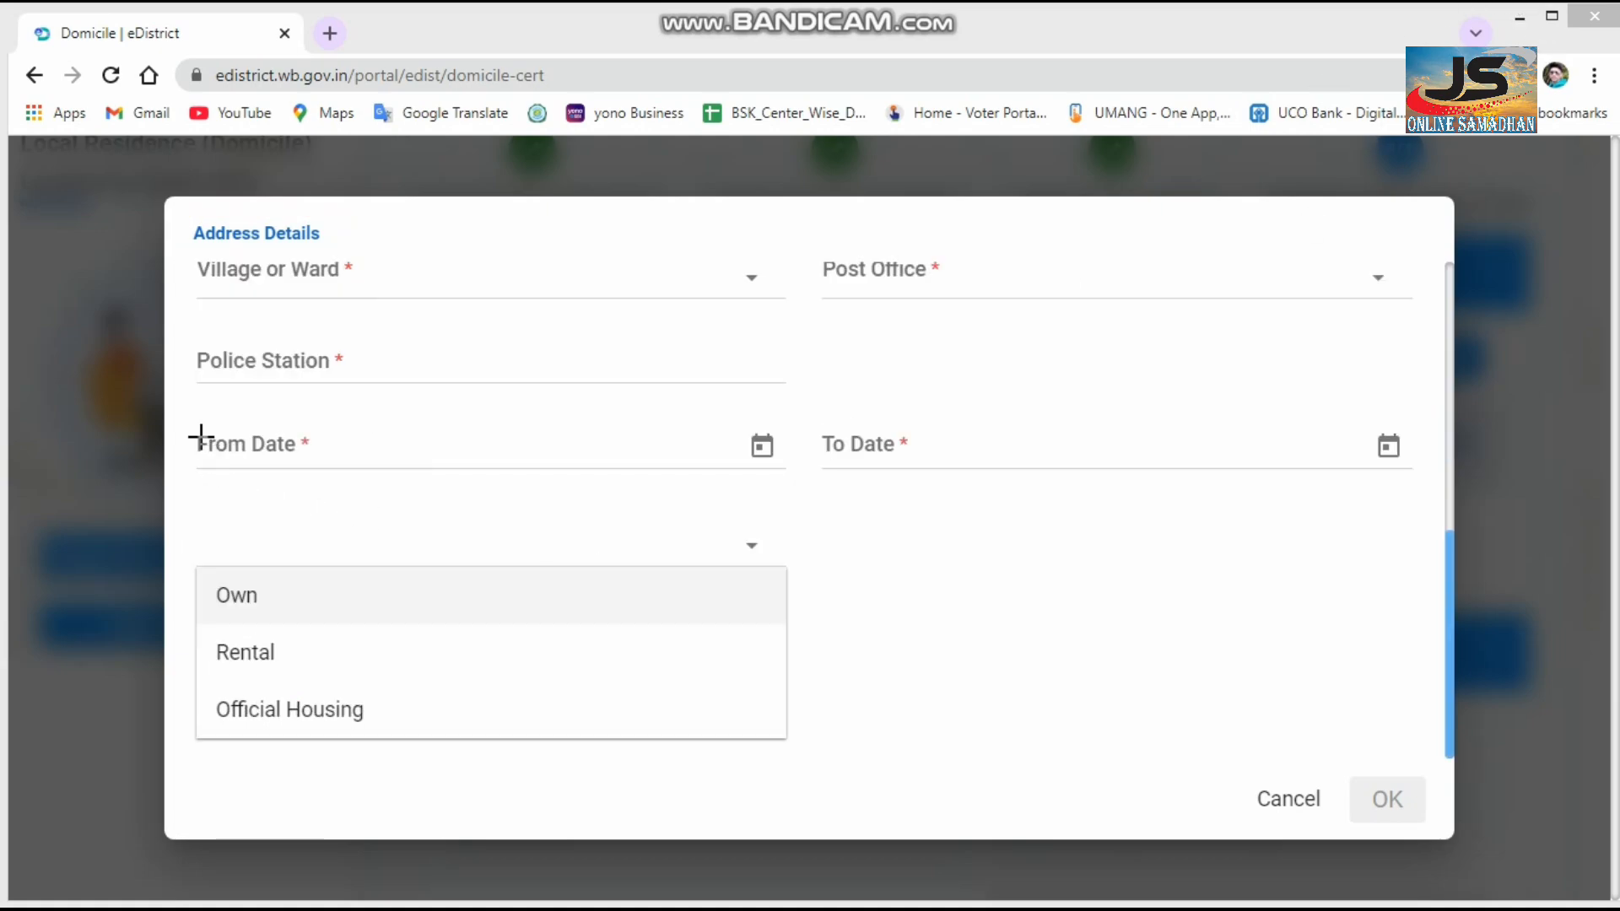
Step: Review the stay entry's From Date and To Date fields and its Own, Rental and Official Housing choices
mouse_move(186, 411)
mouse_down()
mouse_move(205, 450)
mouse_move(394, 467)
mouse_up()
mouse_move(811, 413)
mouse_down()
mouse_move(868, 459)
mouse_move(1044, 475)
mouse_up()
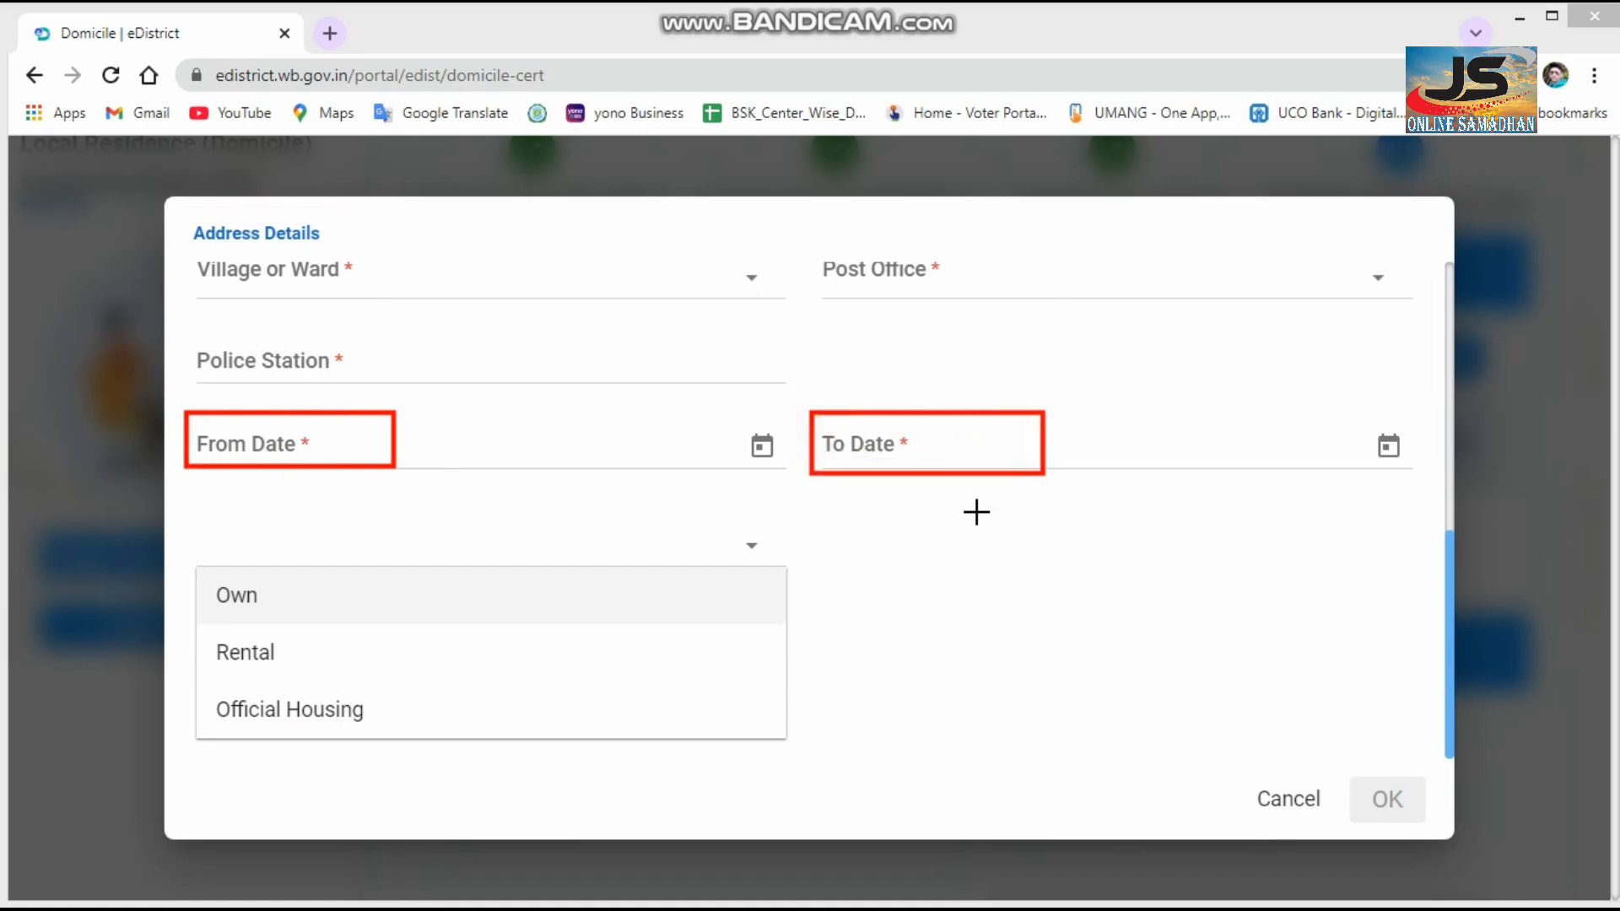
mouse_move(190, 546)
mouse_down()
mouse_move(260, 705)
mouse_move(418, 758)
mouse_up()
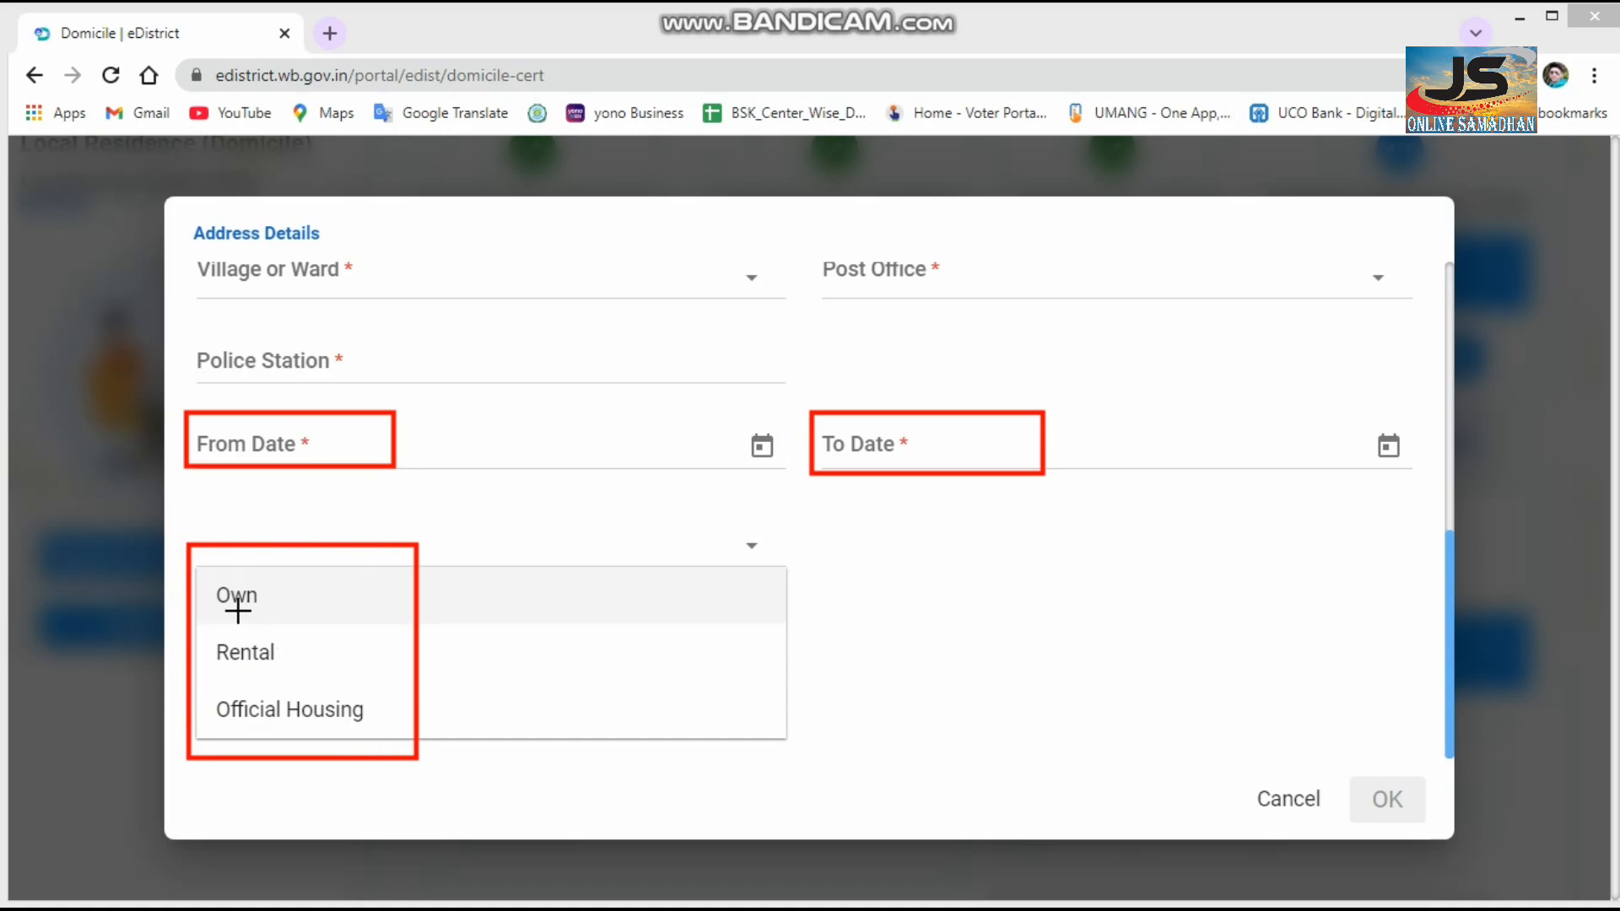
drag(205, 629, 293, 675)
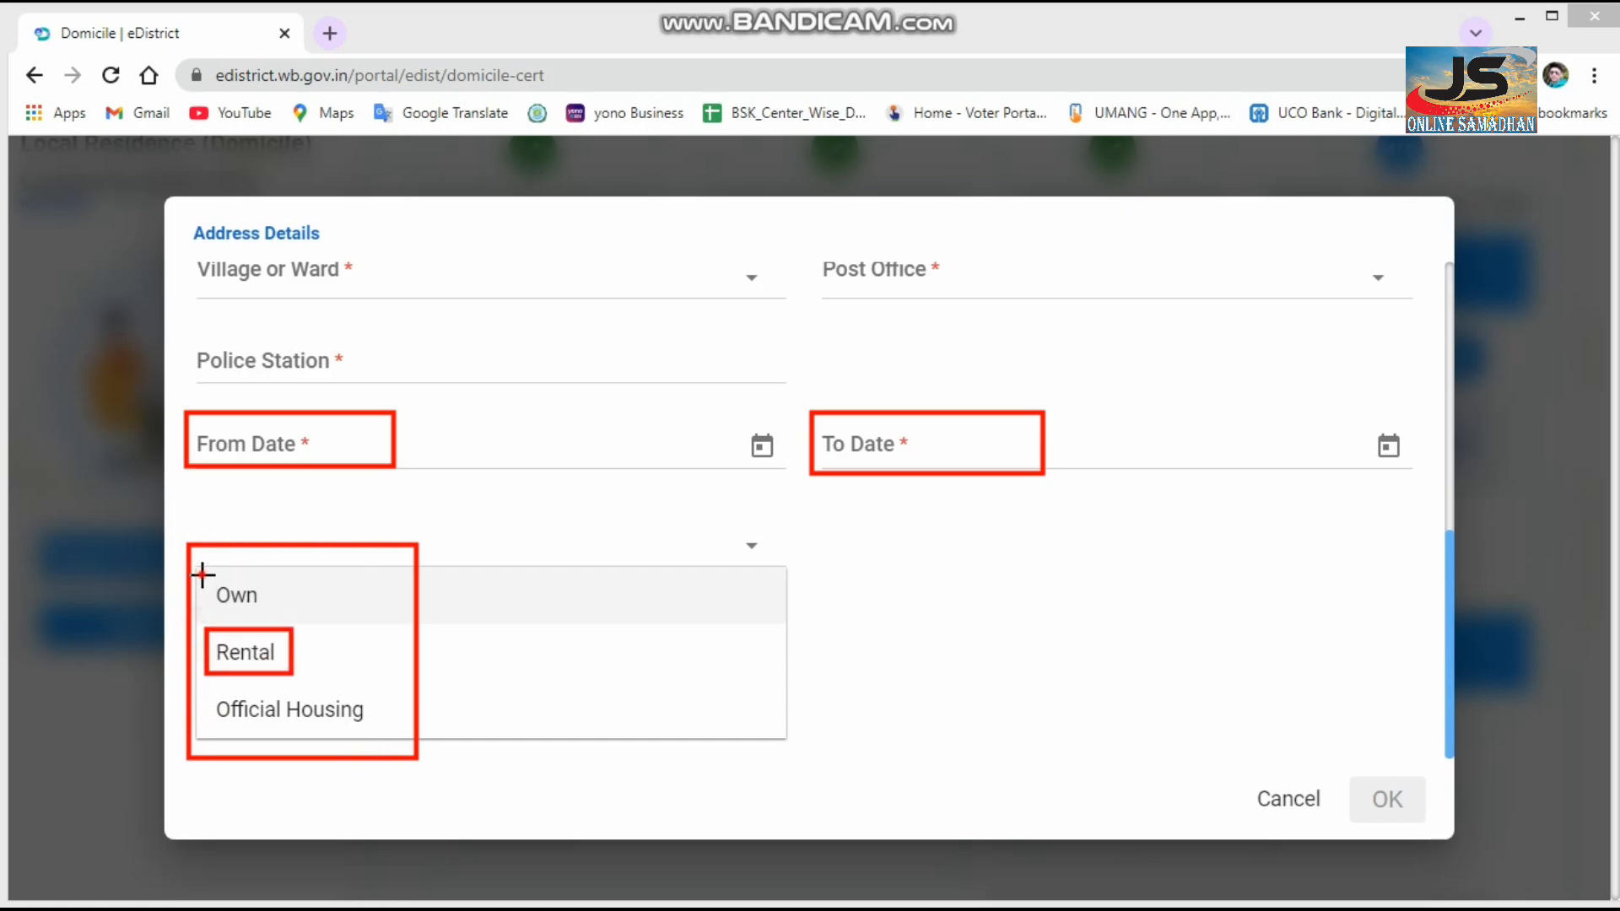
drag(200, 573, 278, 618)
mouse_move(203, 693)
mouse_down()
mouse_move(221, 714)
mouse_move(377, 731)
mouse_up()
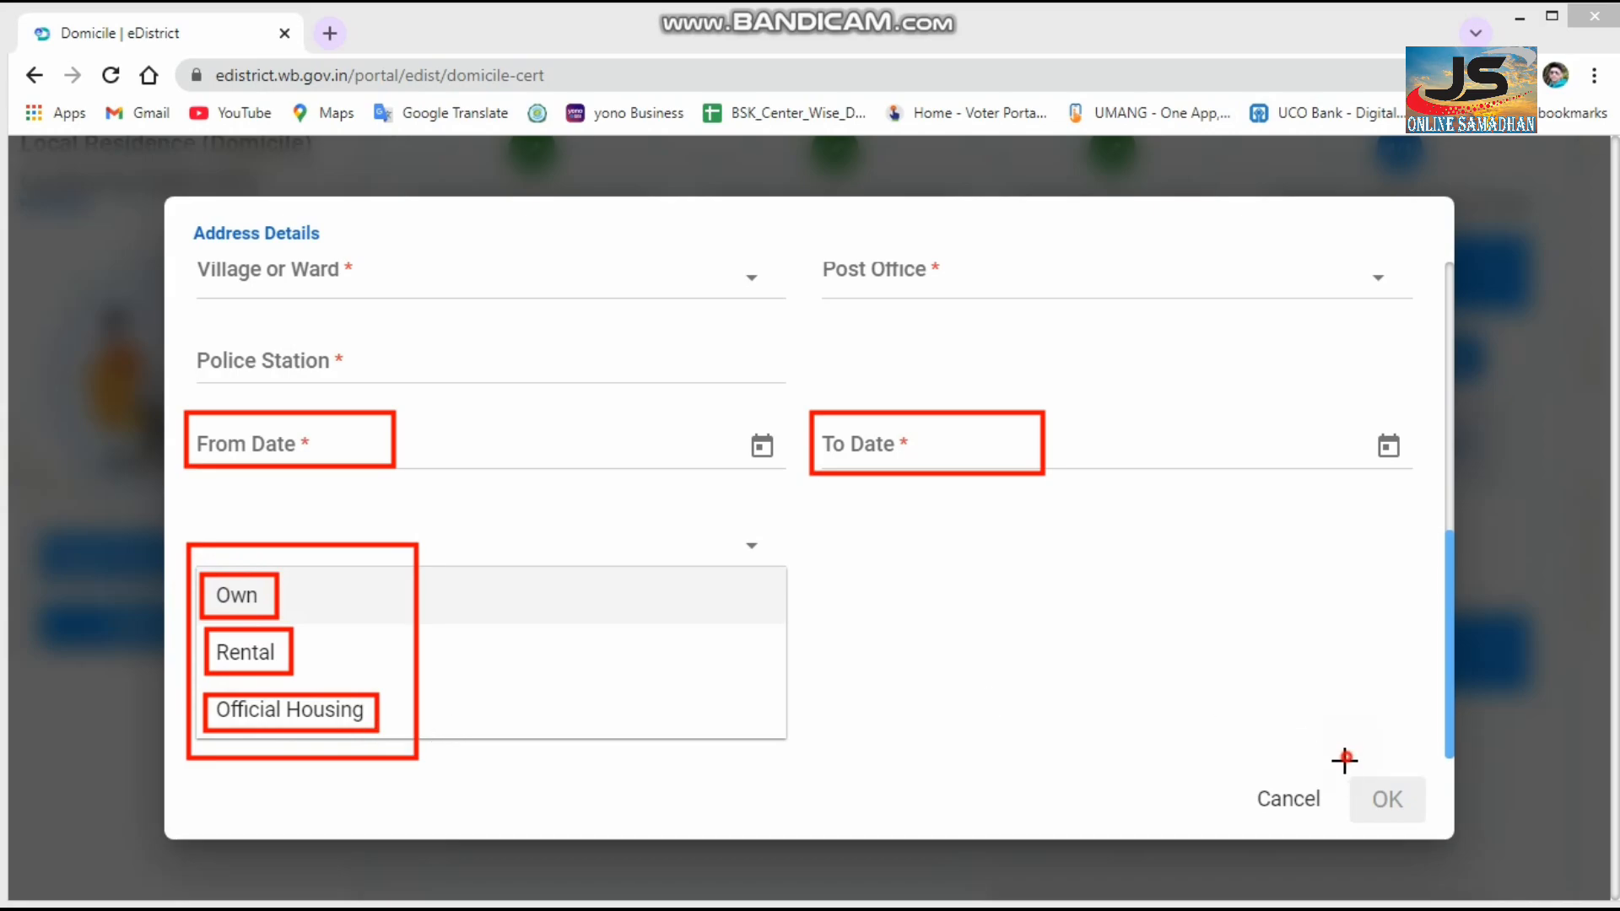
drag(1346, 756, 1411, 814)
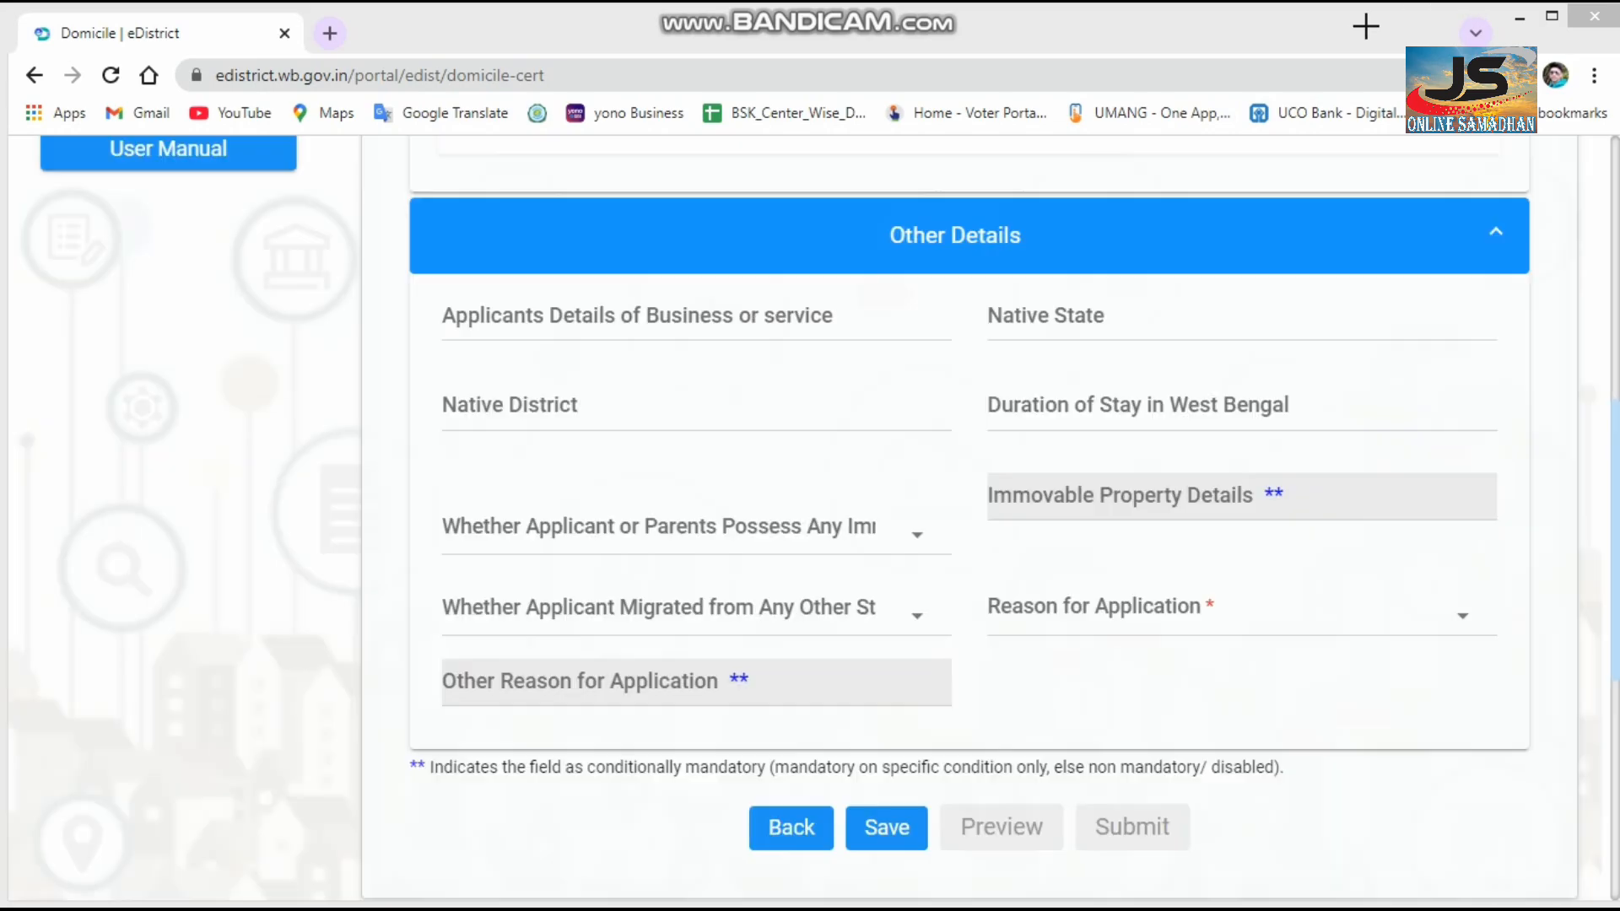
Step: Review the Other Details section, focusing on the mandatory reason for application
drag(862, 206, 1061, 265)
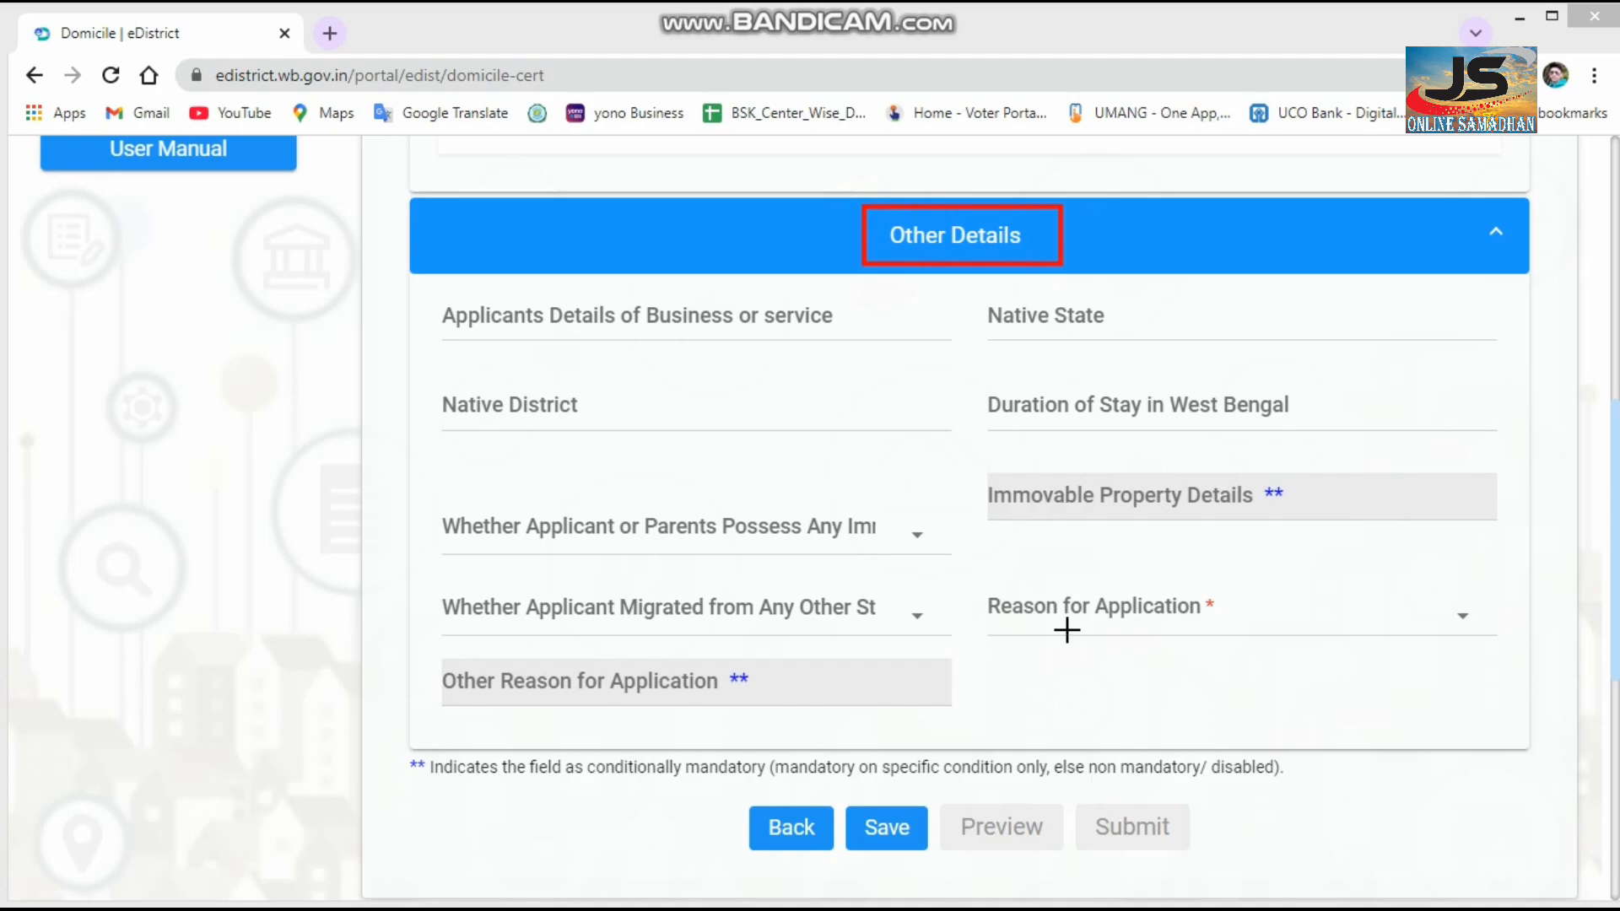
mouse_move(978, 581)
mouse_down()
mouse_move(1182, 661)
mouse_move(1459, 645)
mouse_up()
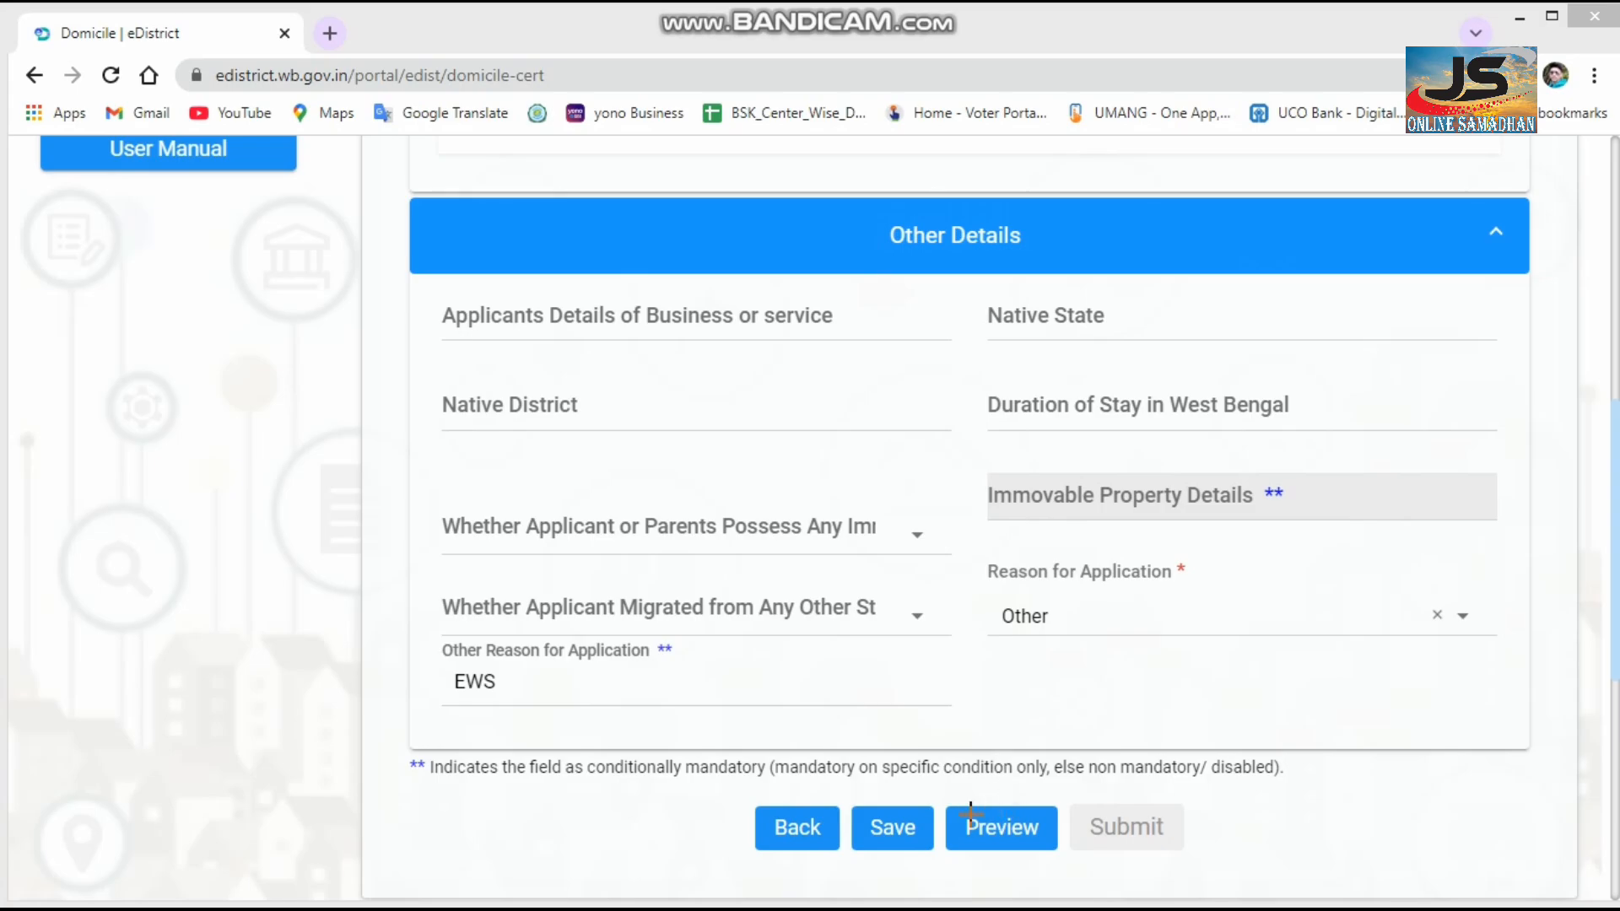
Step: Check the preview of the completed application and the option to submit it
drag(940, 795, 1065, 860)
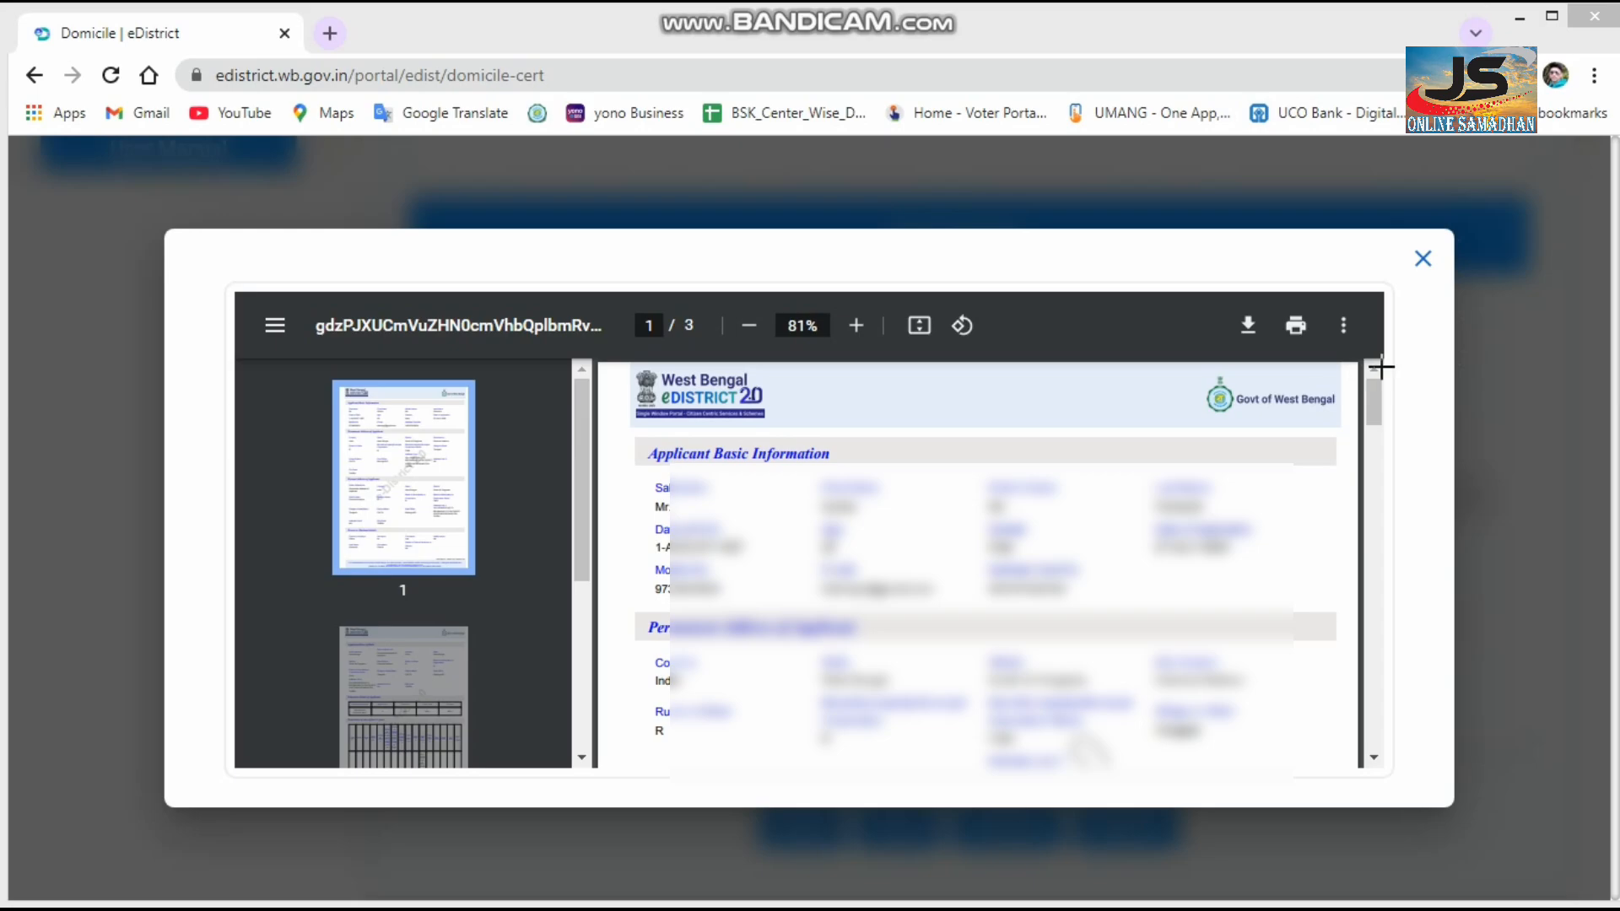
drag(1393, 239, 1449, 280)
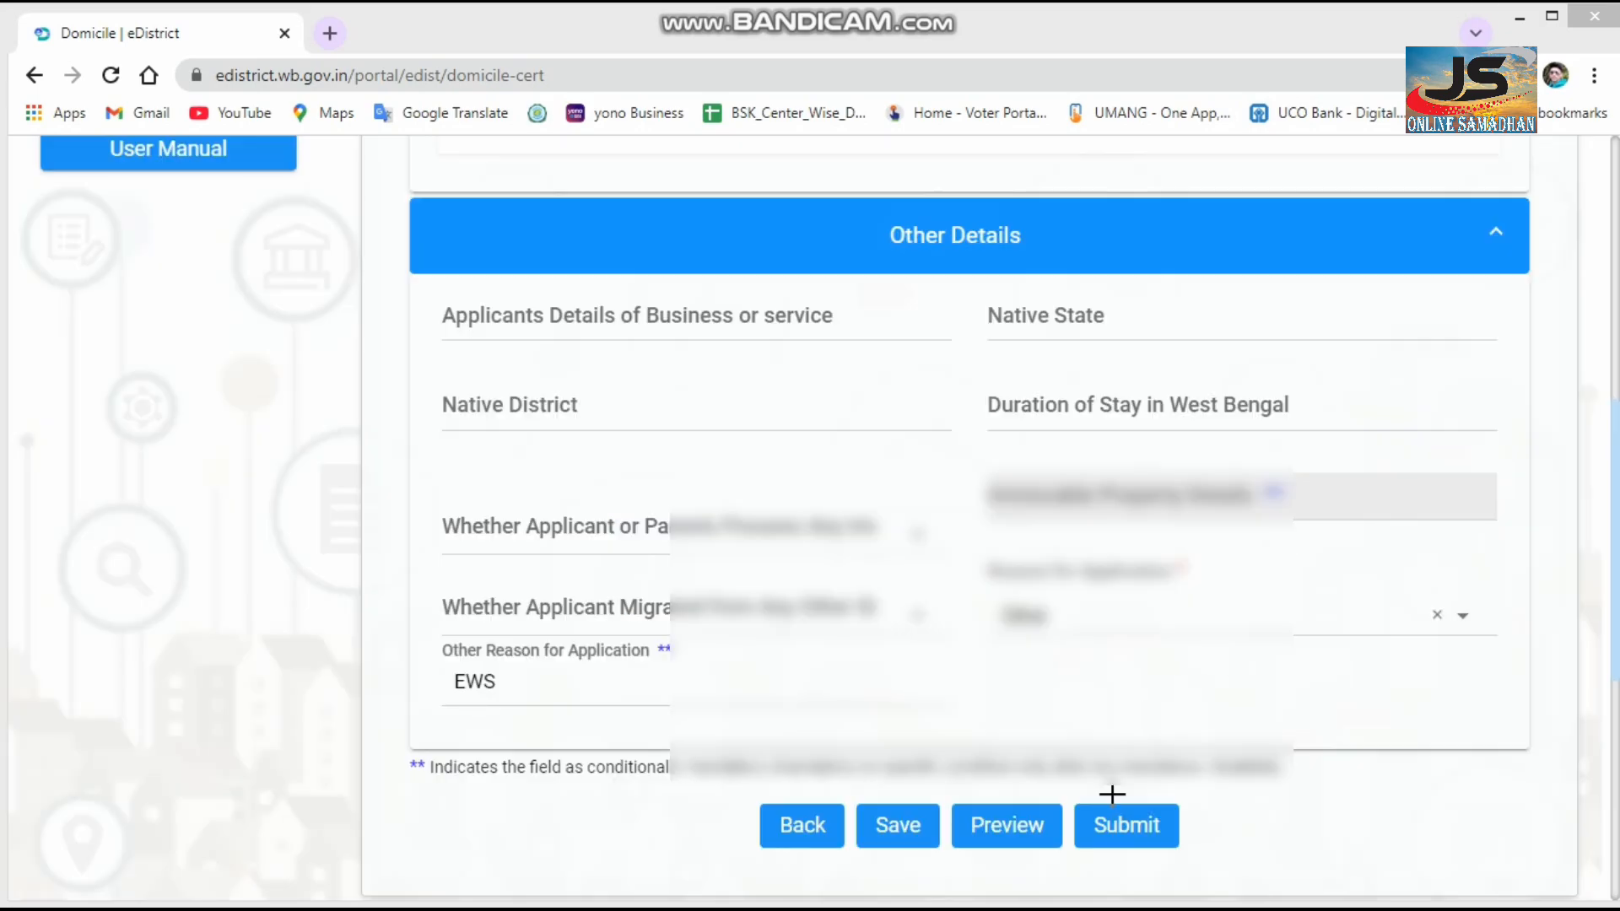
drag(1060, 794, 1192, 858)
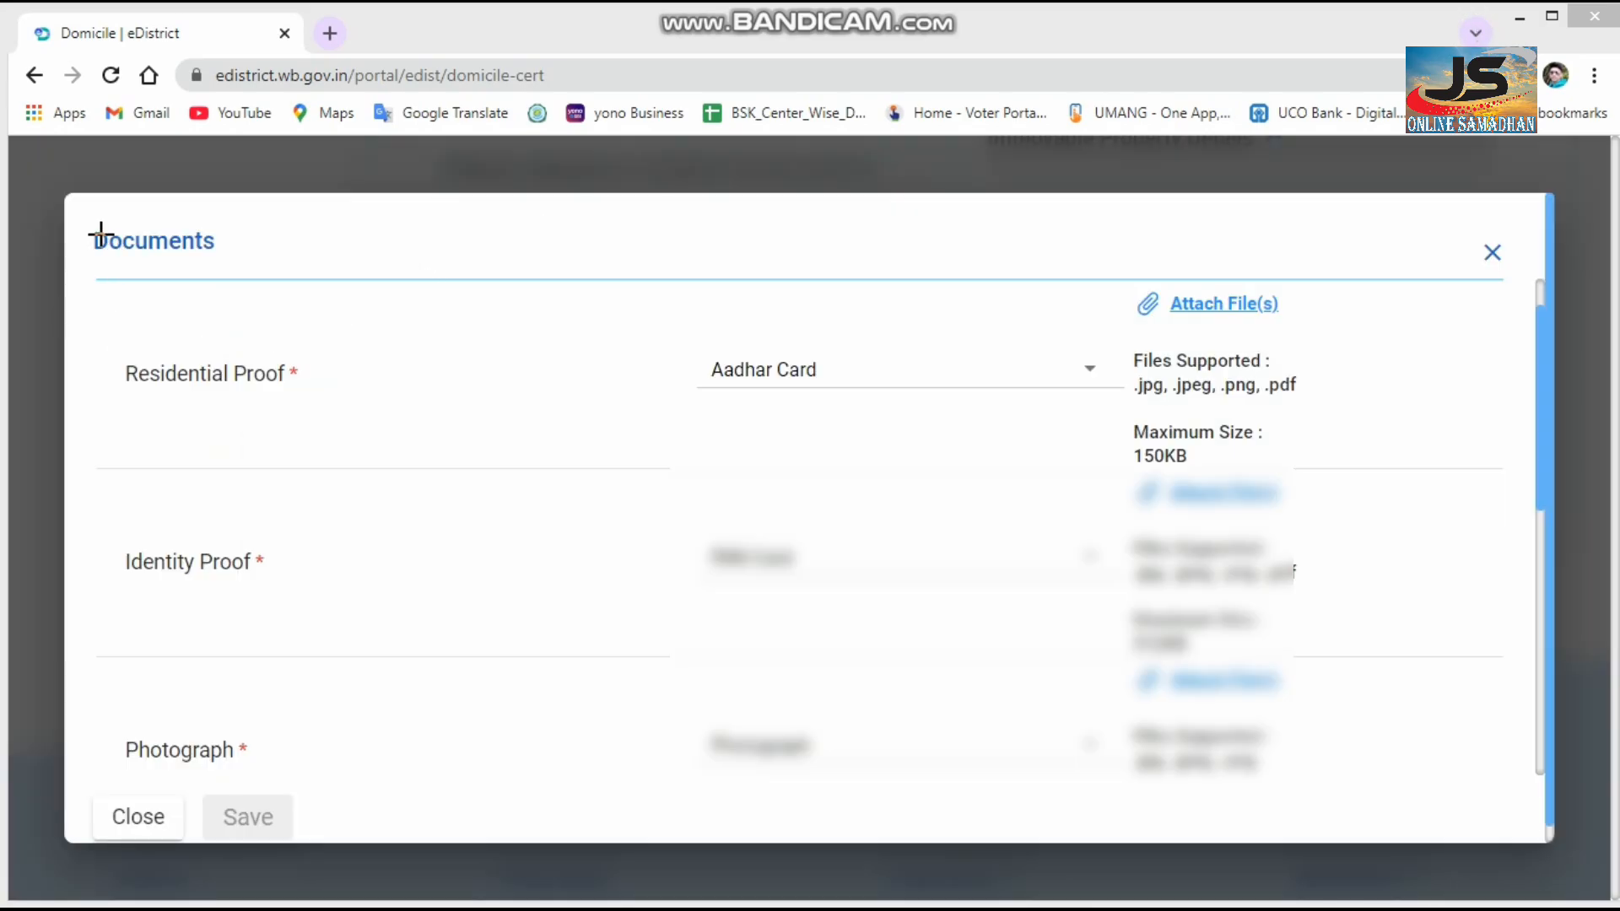
Step: Review the document upload requirements for residential proof, identity proof and photograph, including where each file is attached
mouse_move(73, 218)
mouse_down()
mouse_move(137, 290)
mouse_move(263, 277)
mouse_up()
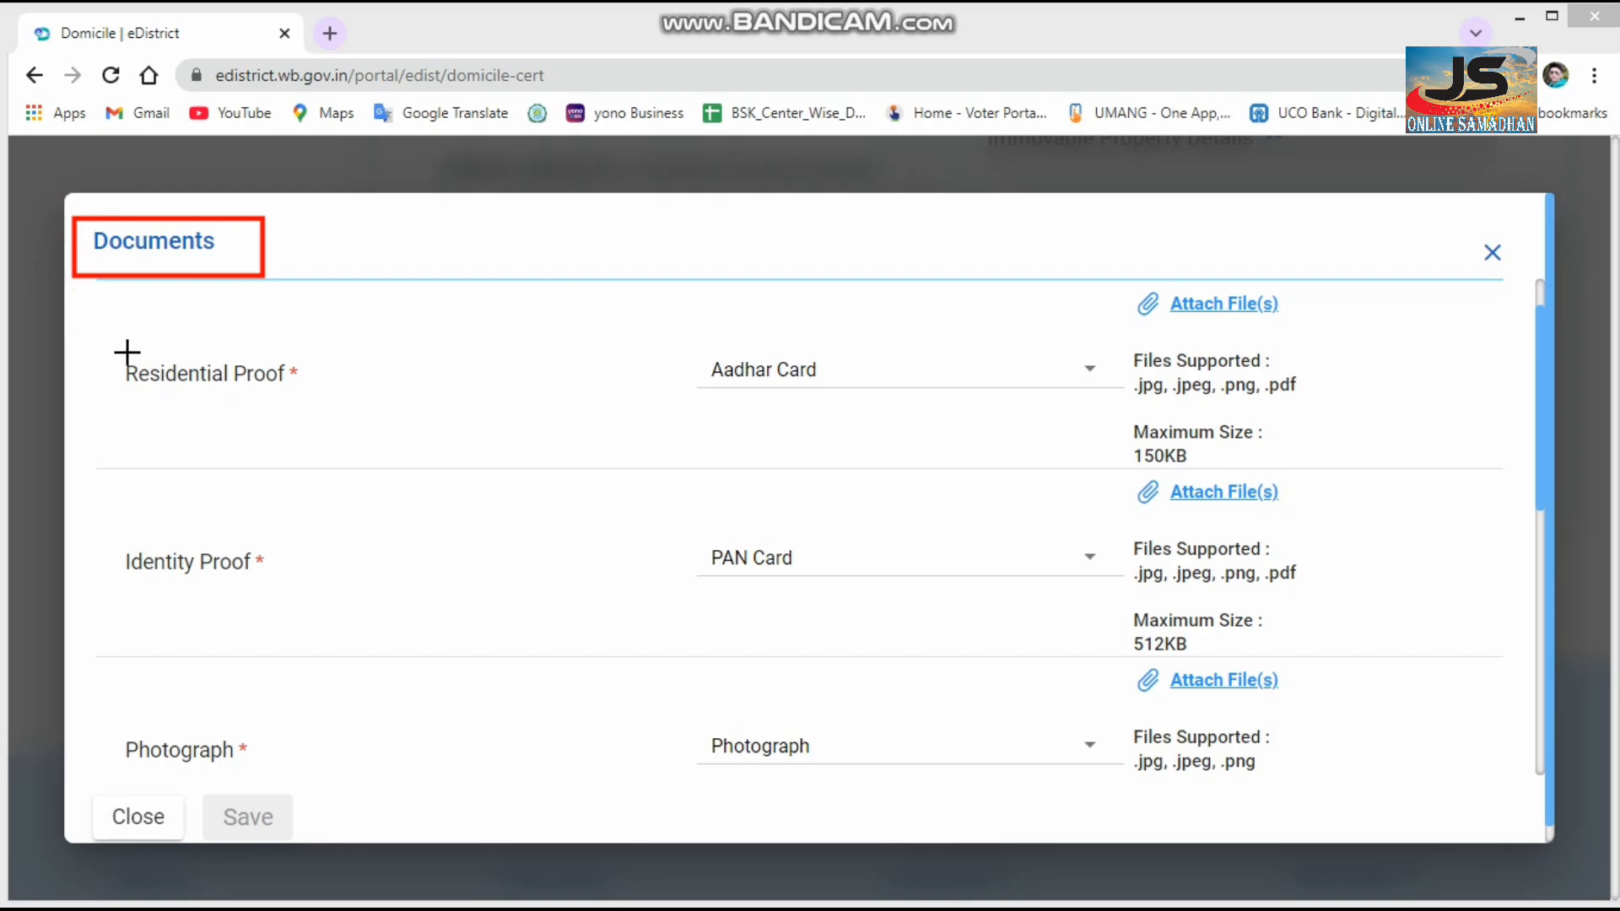
mouse_move(116, 349)
mouse_down()
mouse_move(200, 405)
mouse_move(312, 407)
mouse_up()
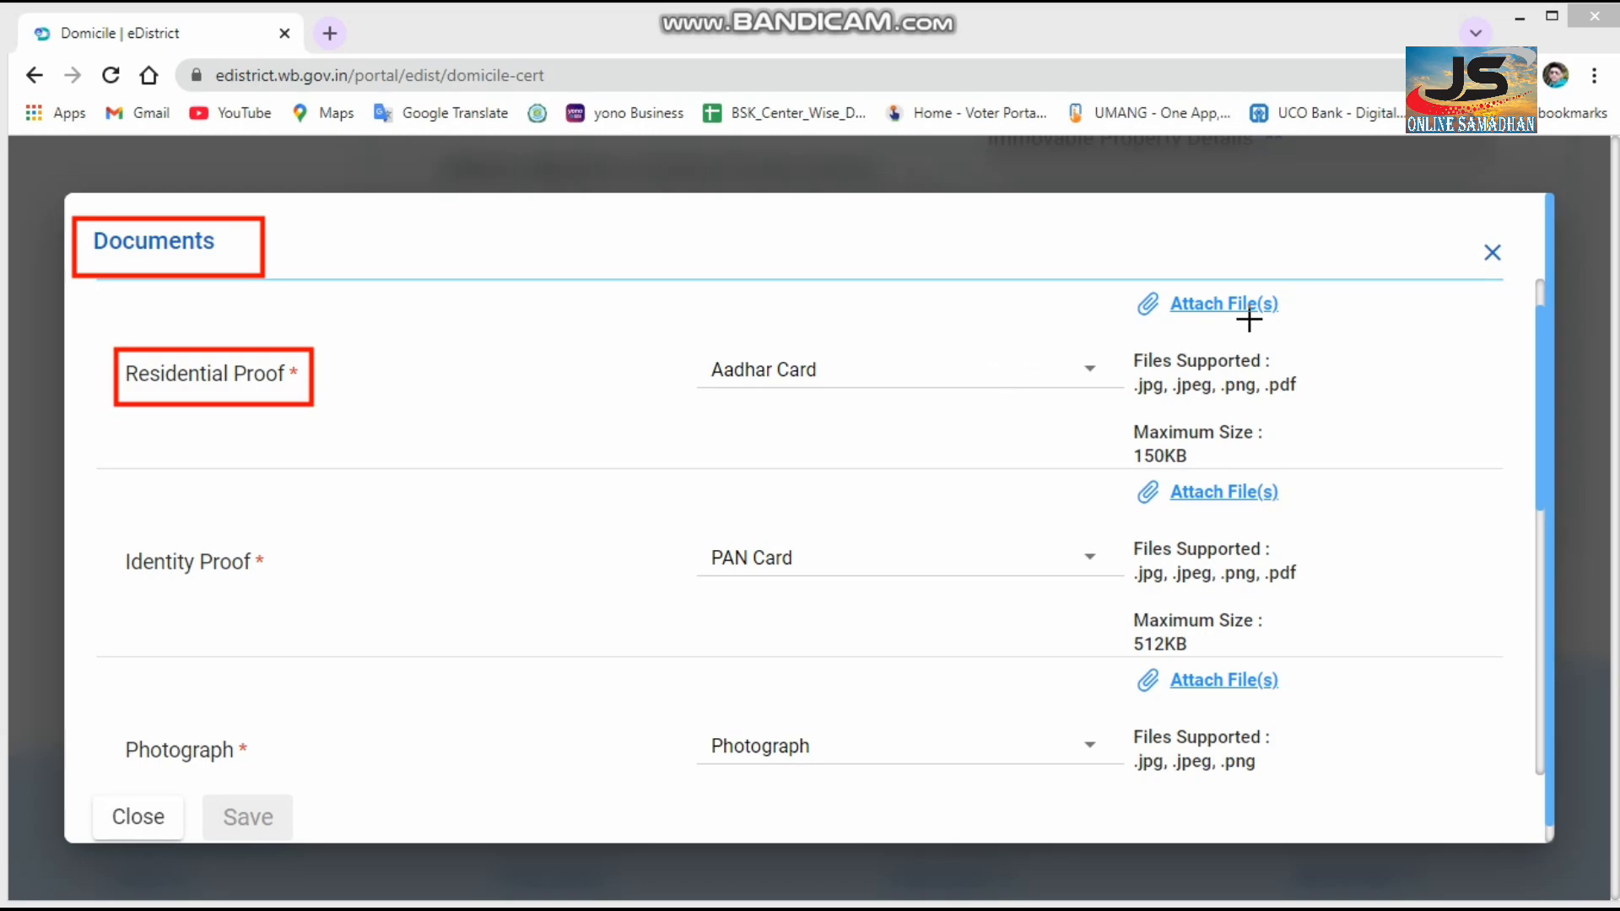
mouse_move(1161, 280)
mouse_down()
mouse_move(1222, 321)
mouse_move(1295, 329)
mouse_up()
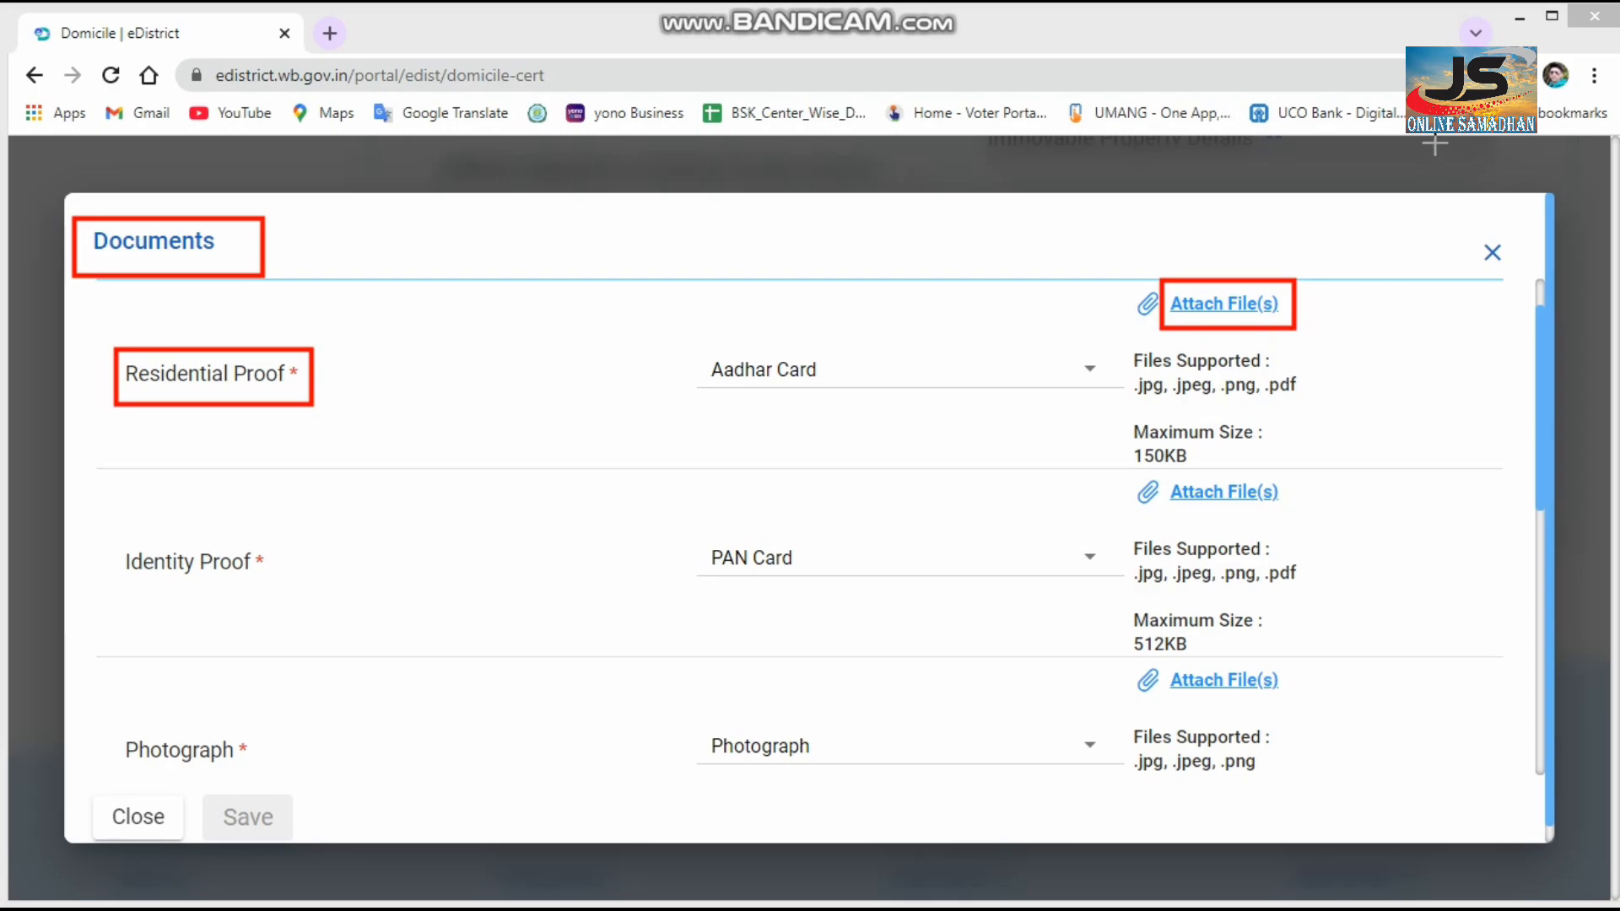
drag(118, 532, 308, 603)
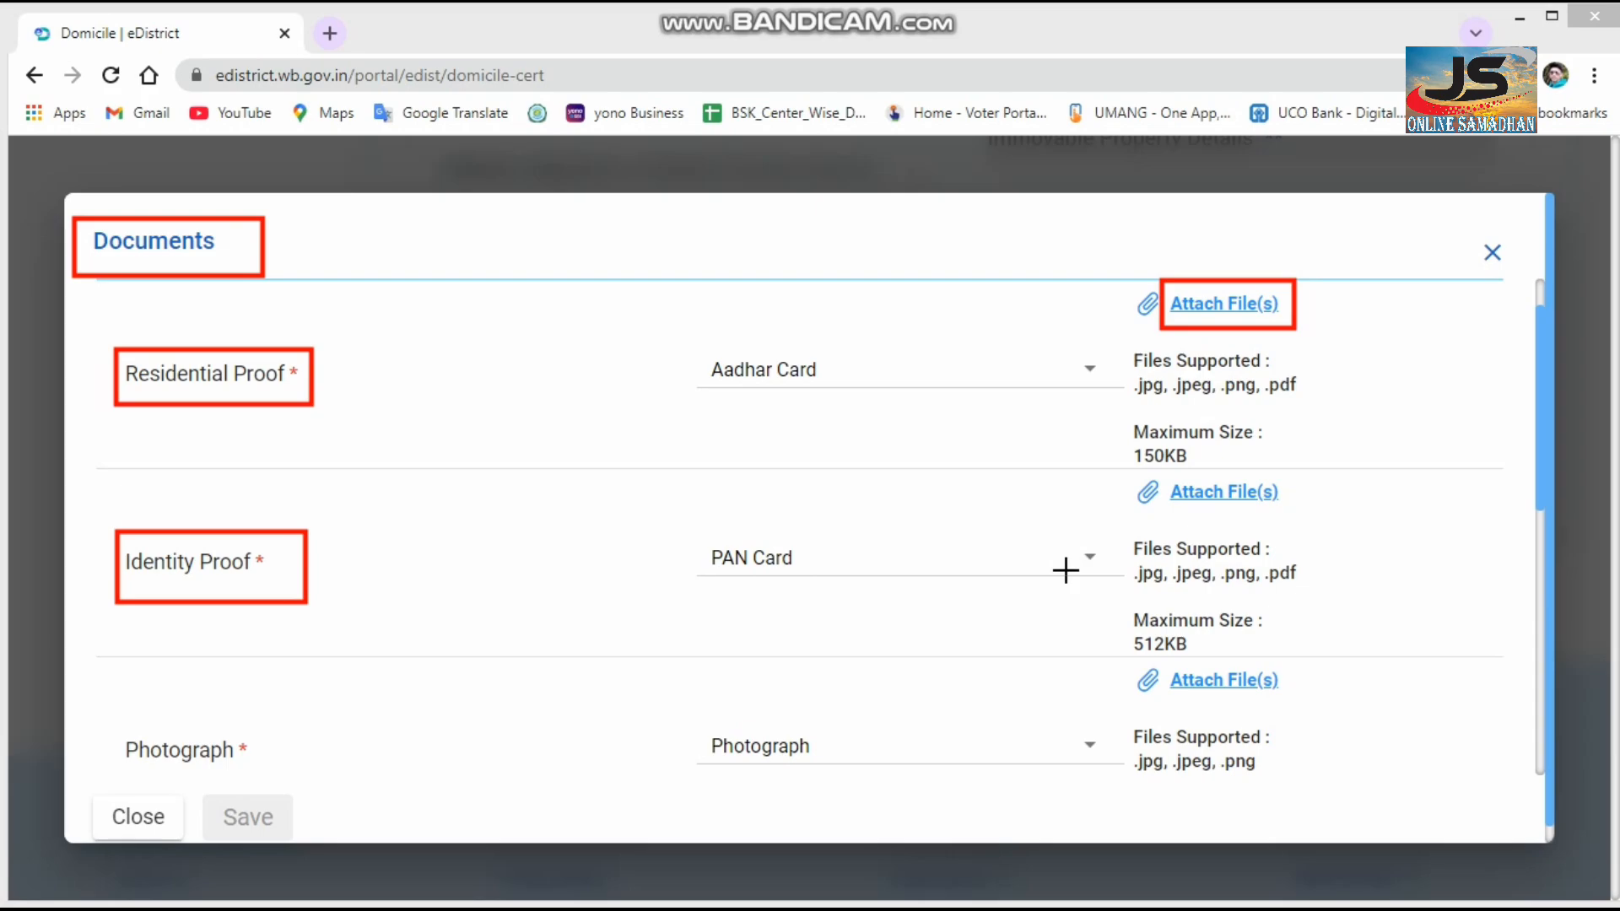
drag(1137, 475, 1328, 527)
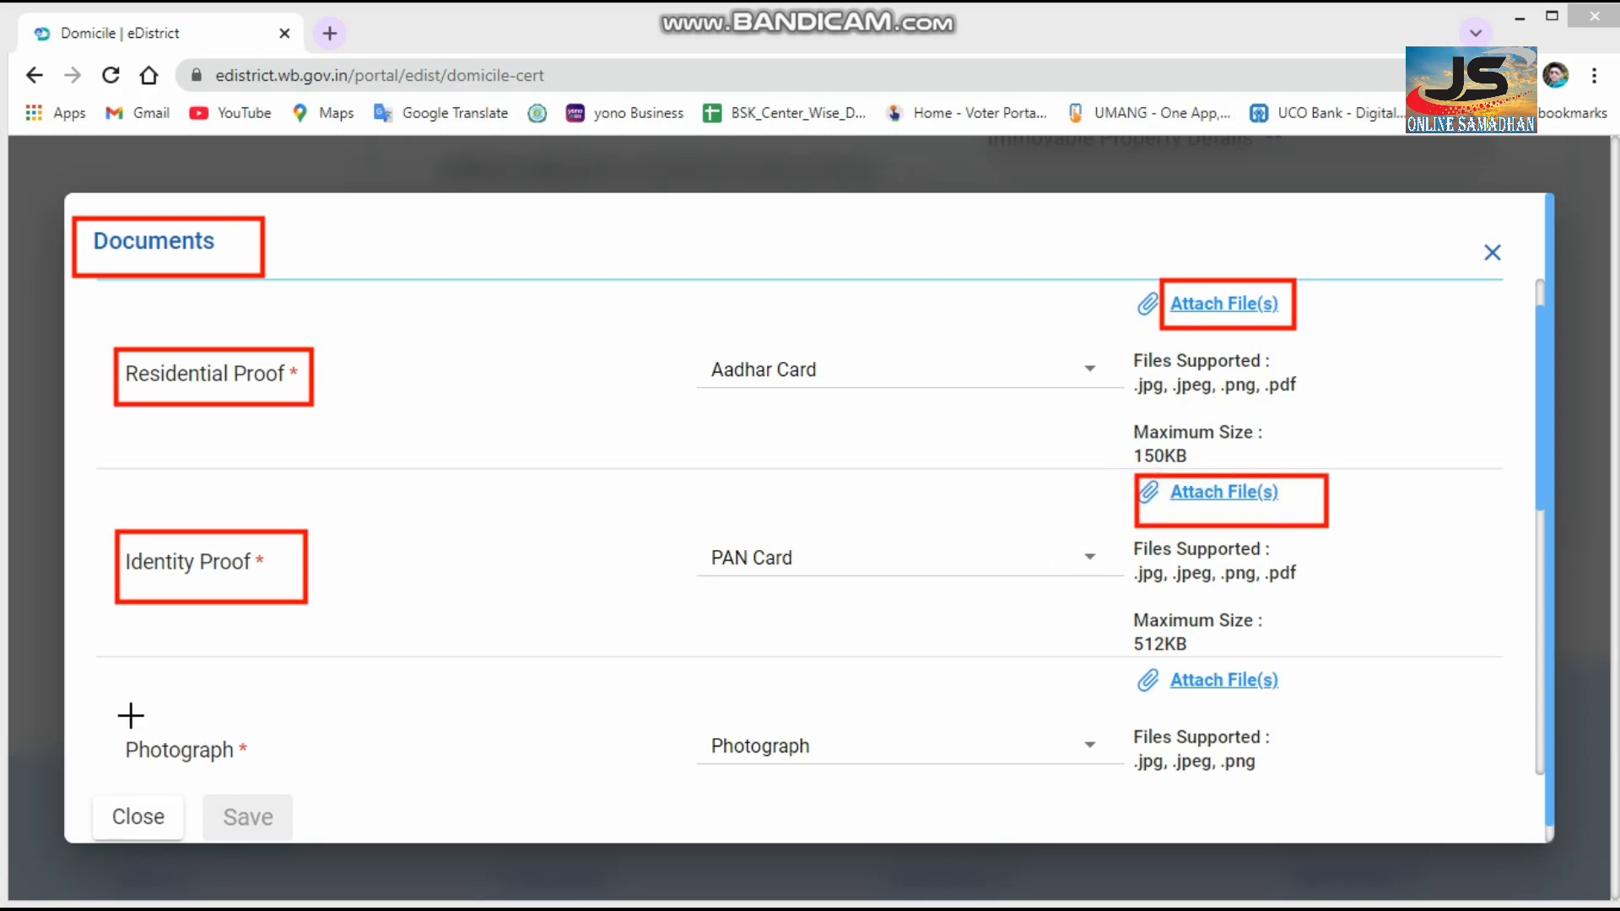
drag(117, 714, 253, 773)
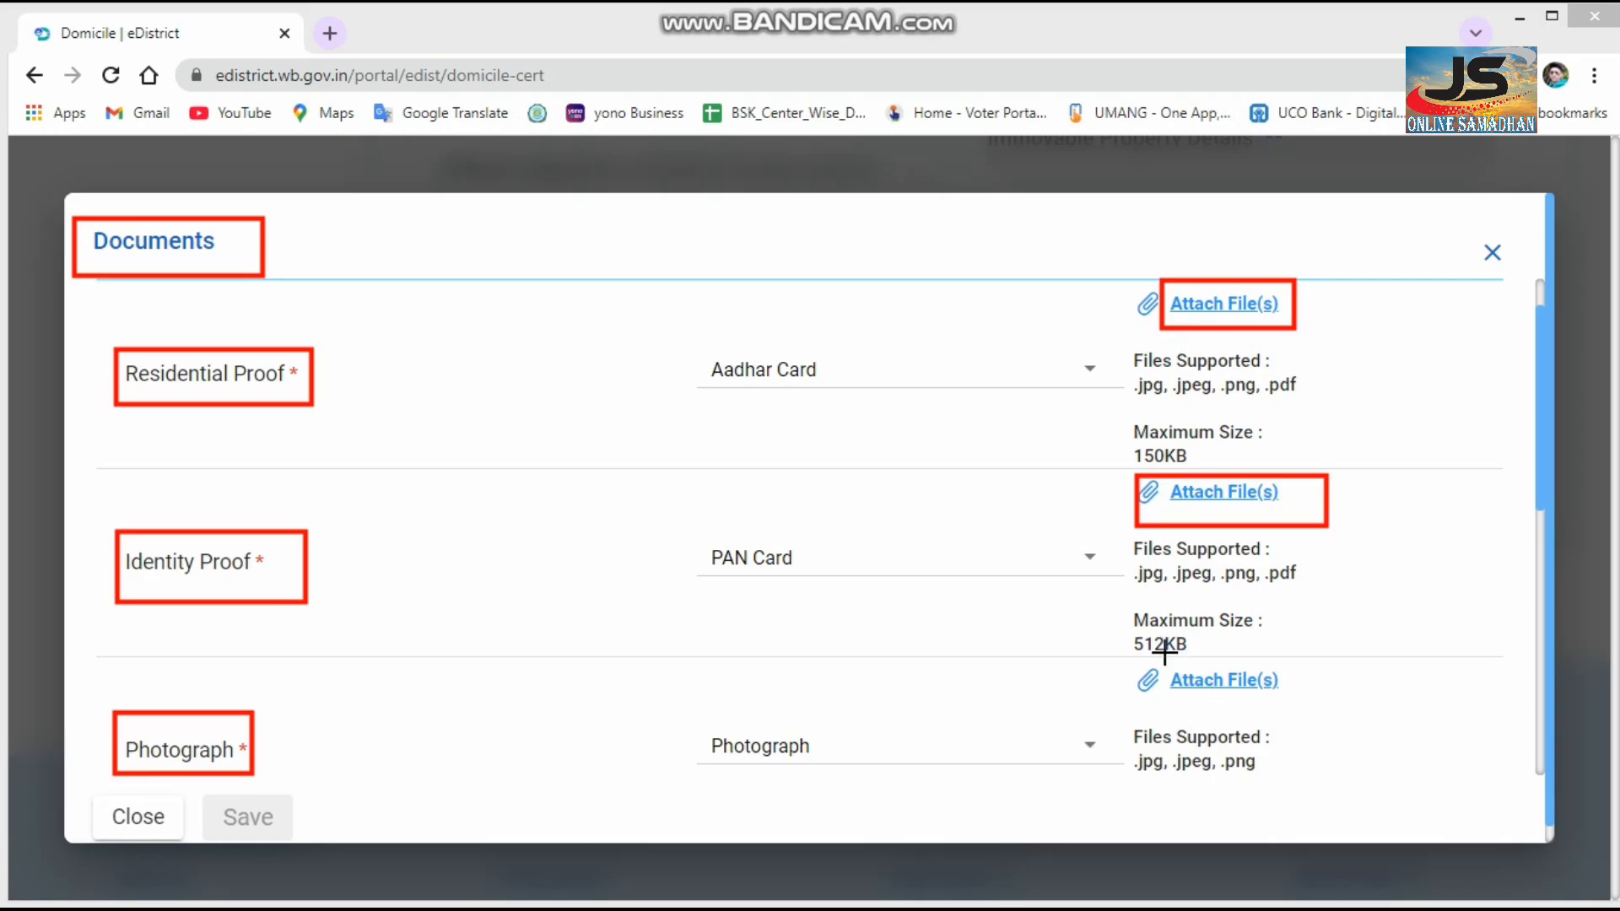
drag(1163, 651, 1292, 699)
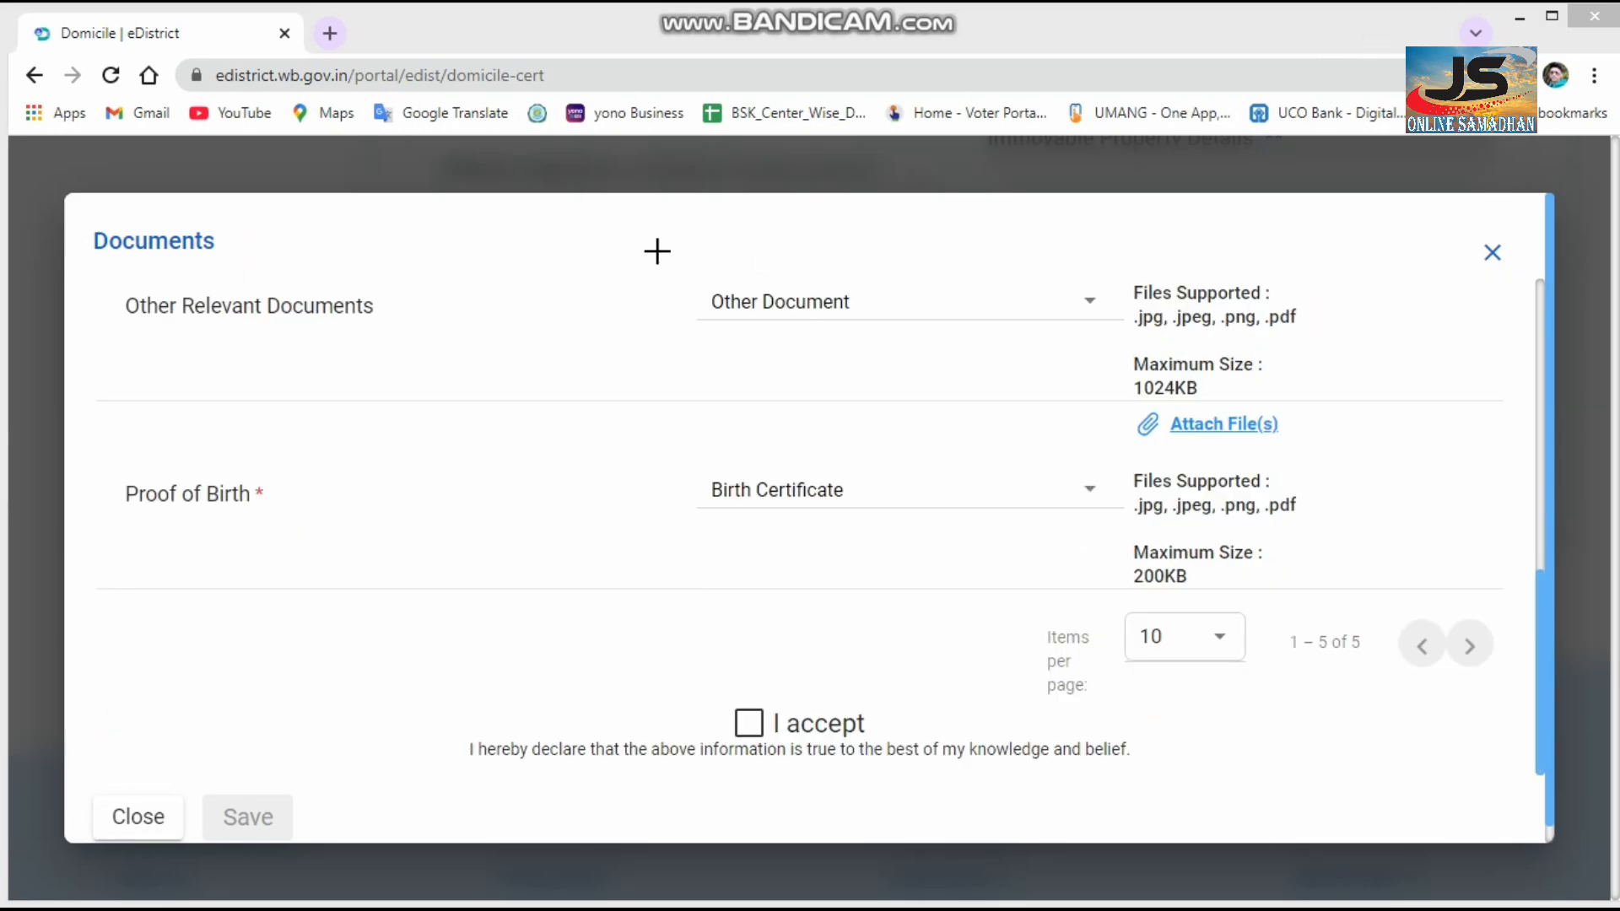
Step: Review the Other Relevant Documents and Proof of Birth upload requirements, including document types, supported files and where files are attached
mouse_move(116, 286)
mouse_down()
mouse_move(144, 325)
mouse_move(390, 329)
mouse_up()
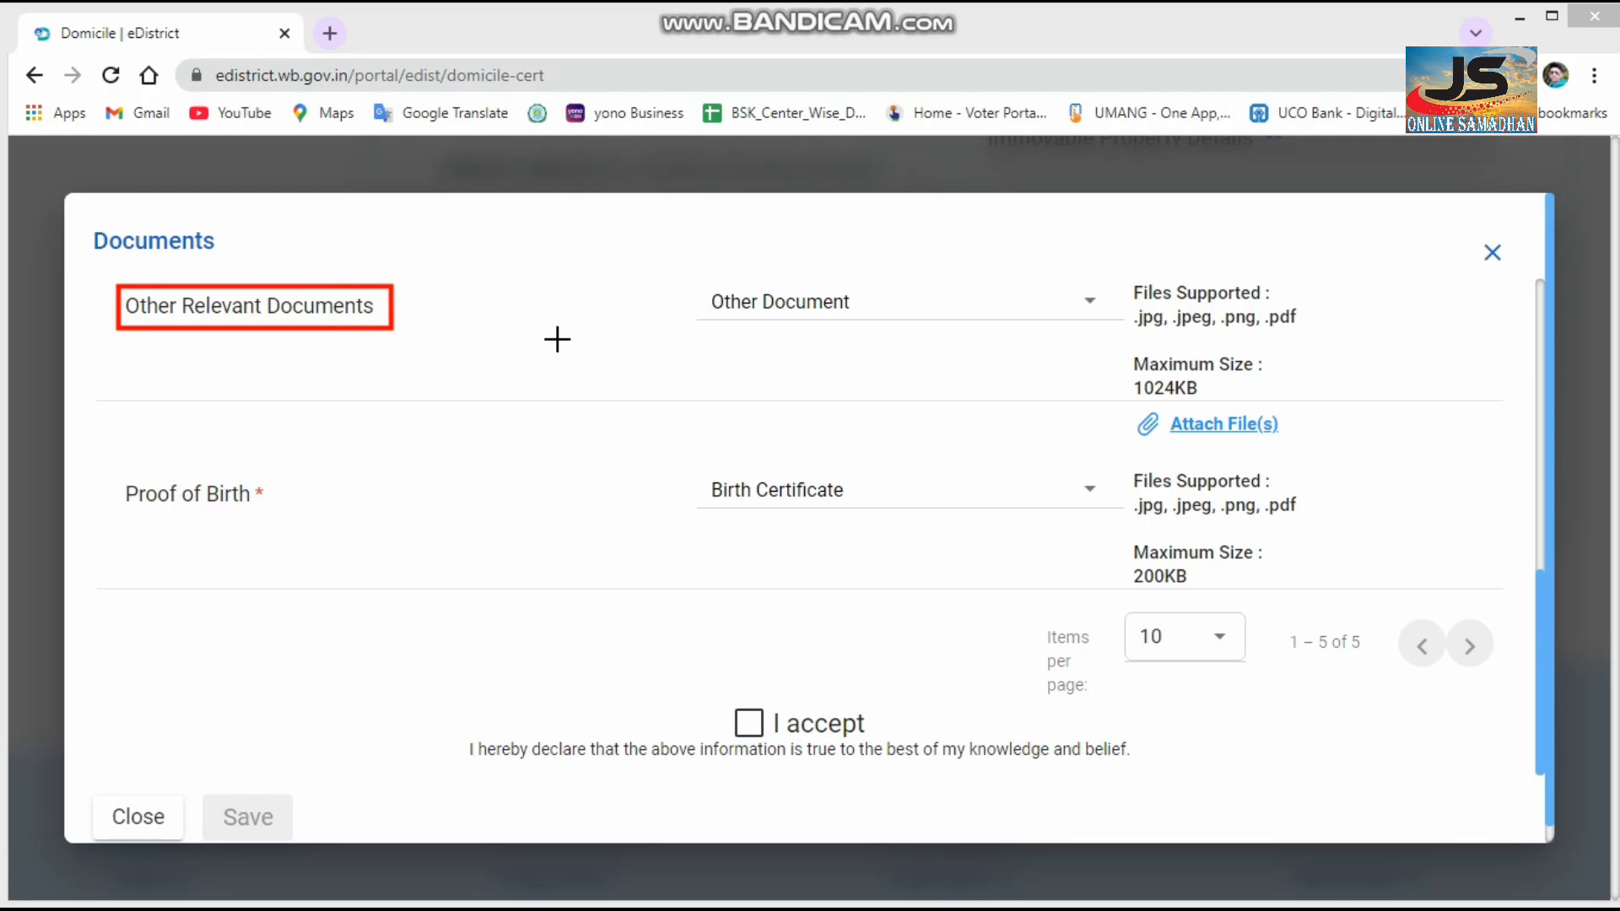
mouse_move(697, 264)
mouse_down()
mouse_move(762, 321)
mouse_move(868, 334)
mouse_up()
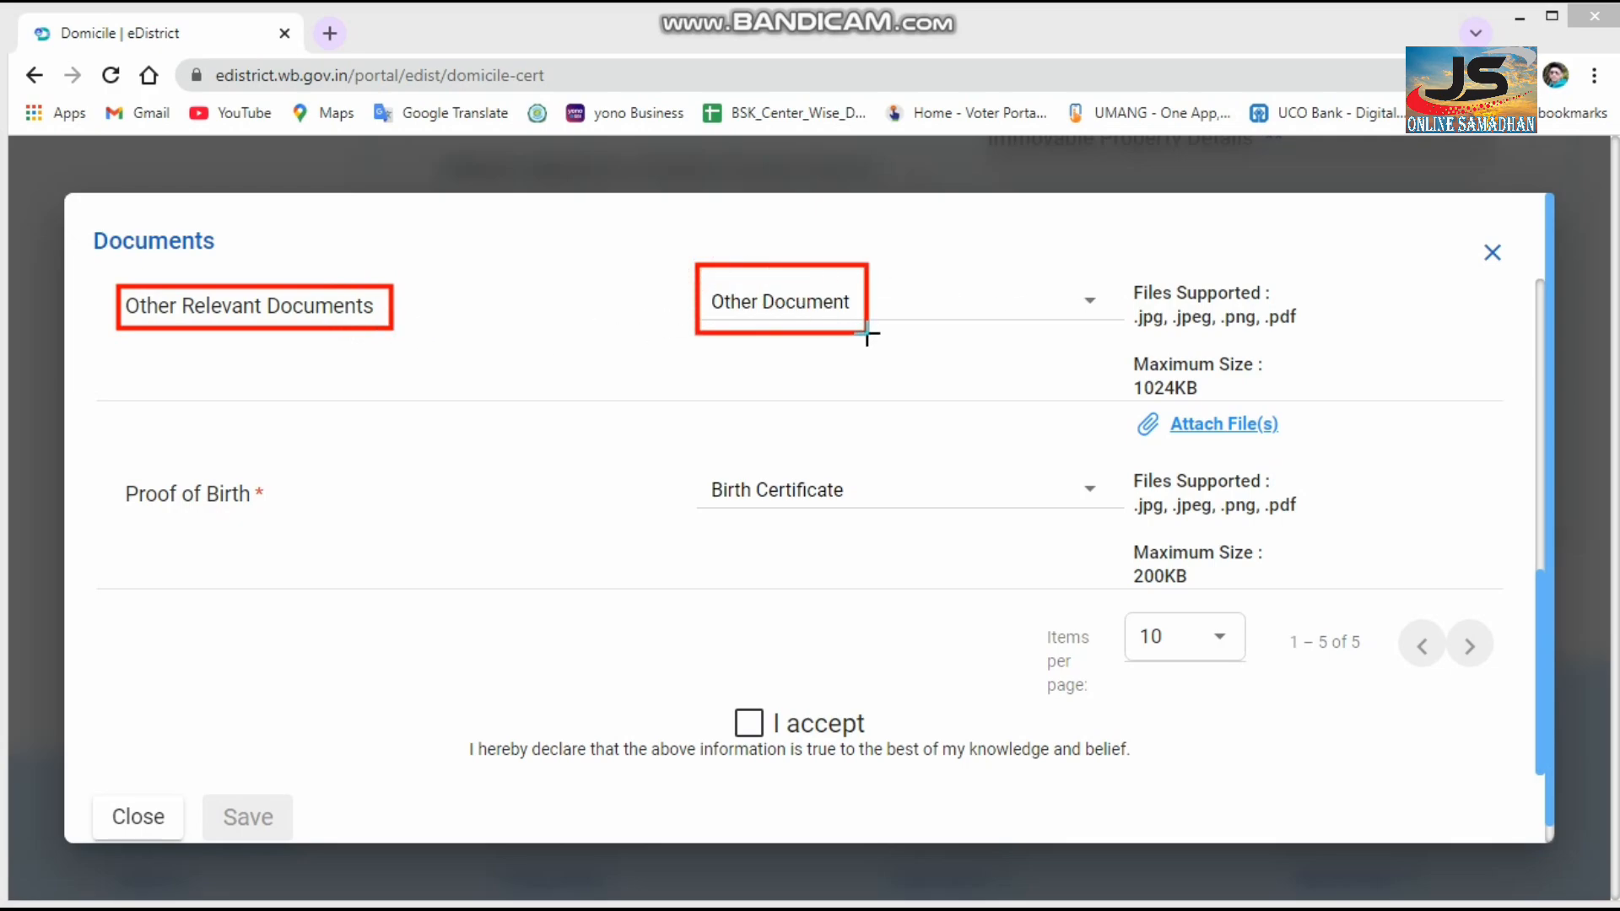
mouse_move(1124, 248)
mouse_down()
mouse_move(1212, 309)
mouse_move(1276, 327)
mouse_up()
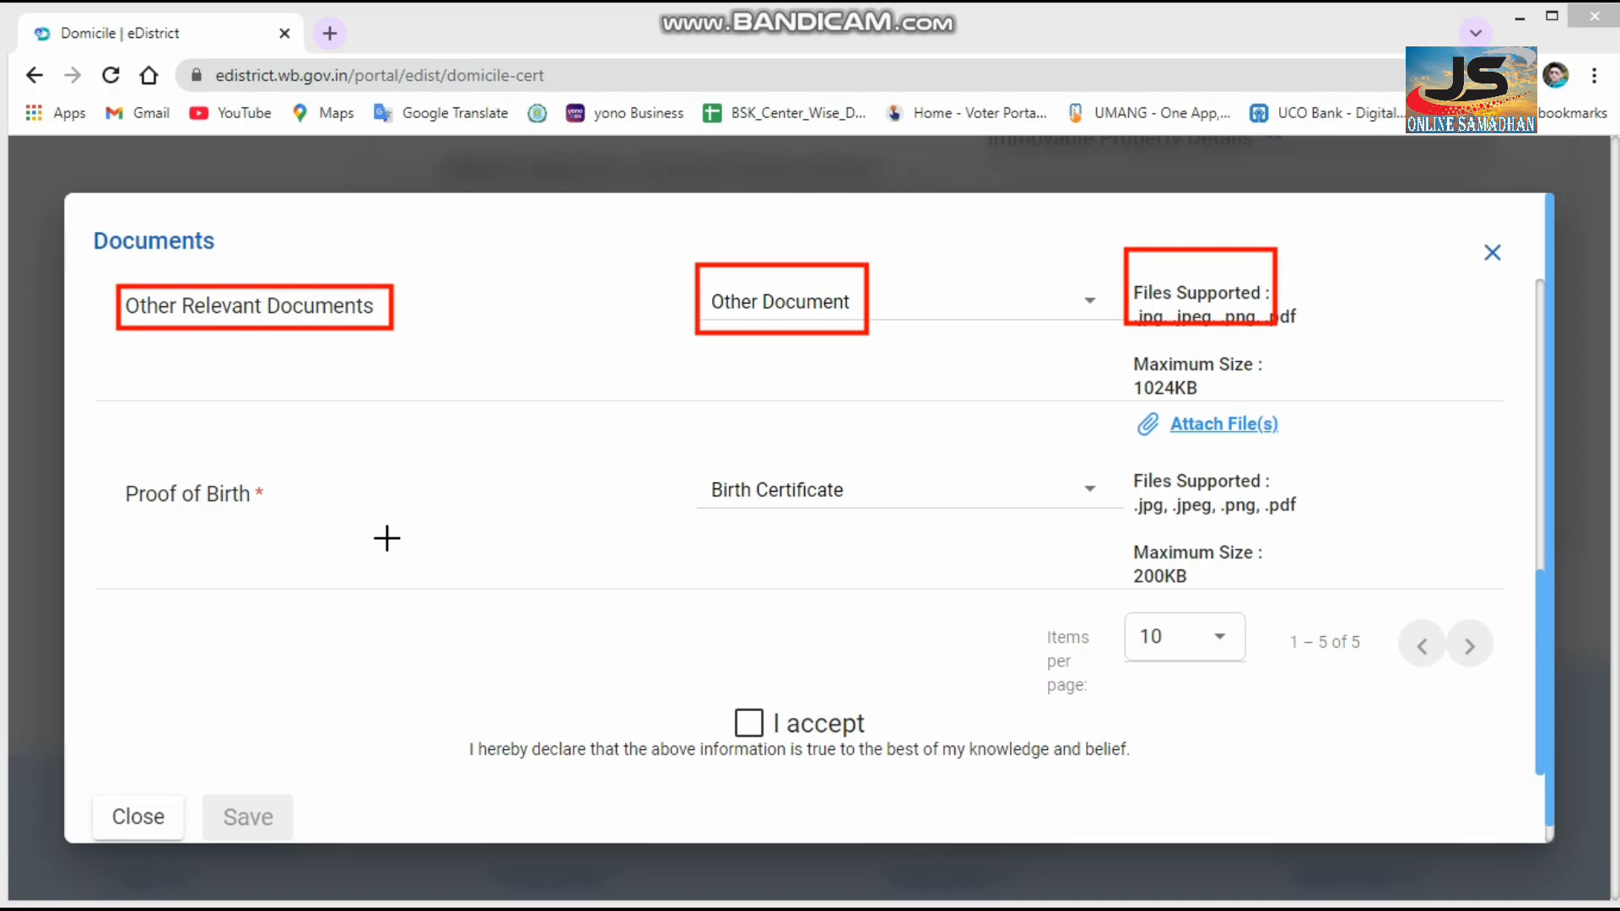
drag(121, 464, 268, 524)
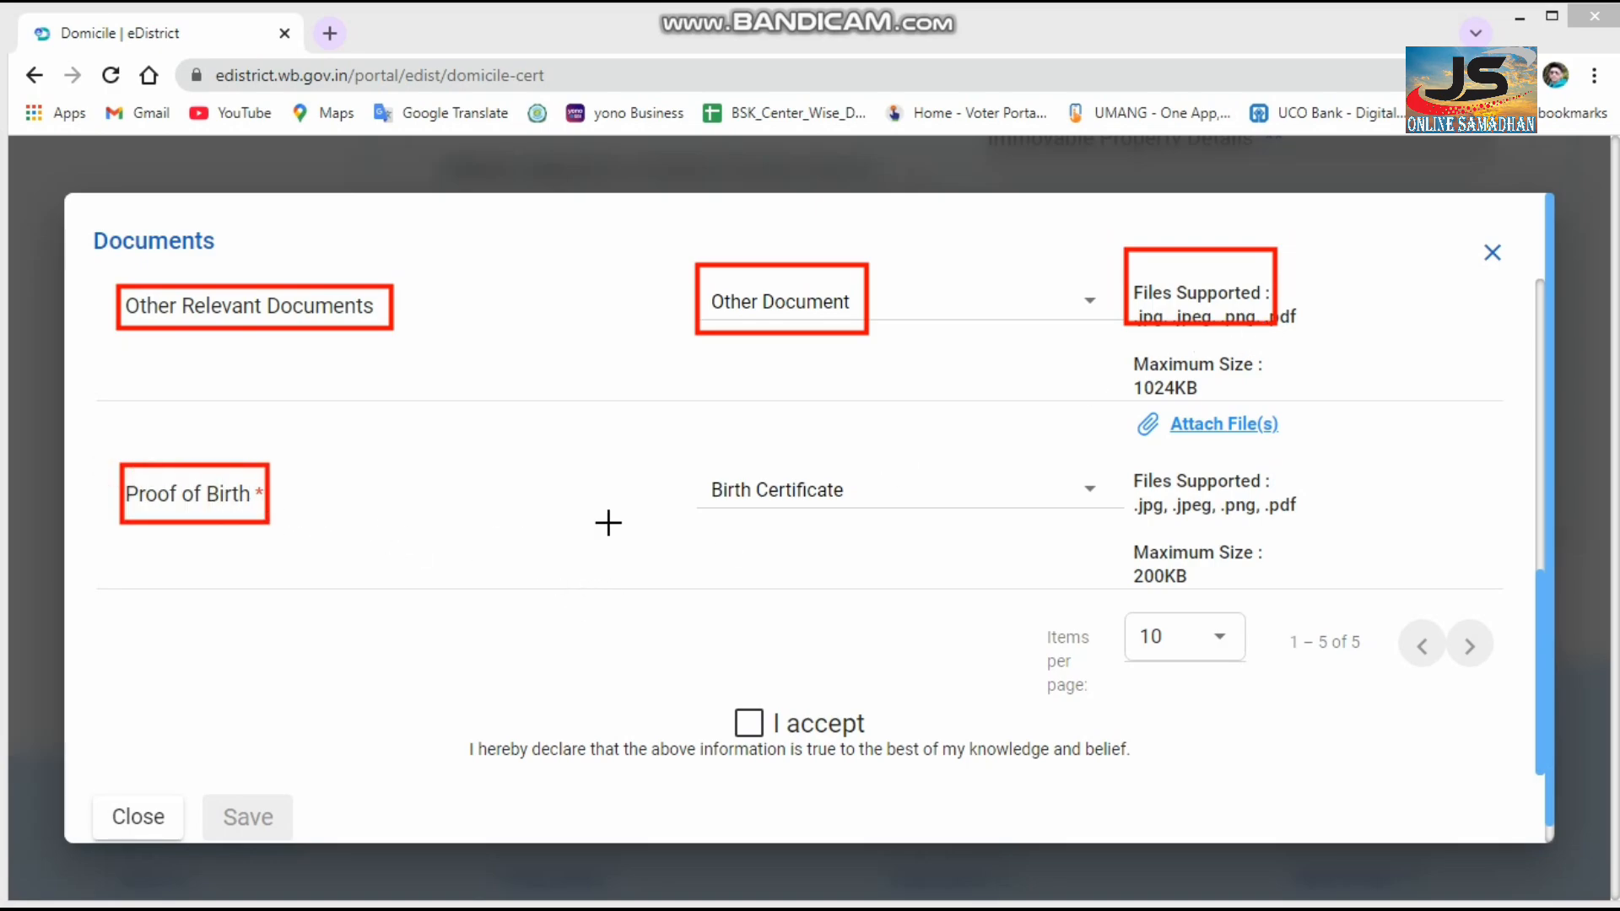
drag(696, 460, 889, 524)
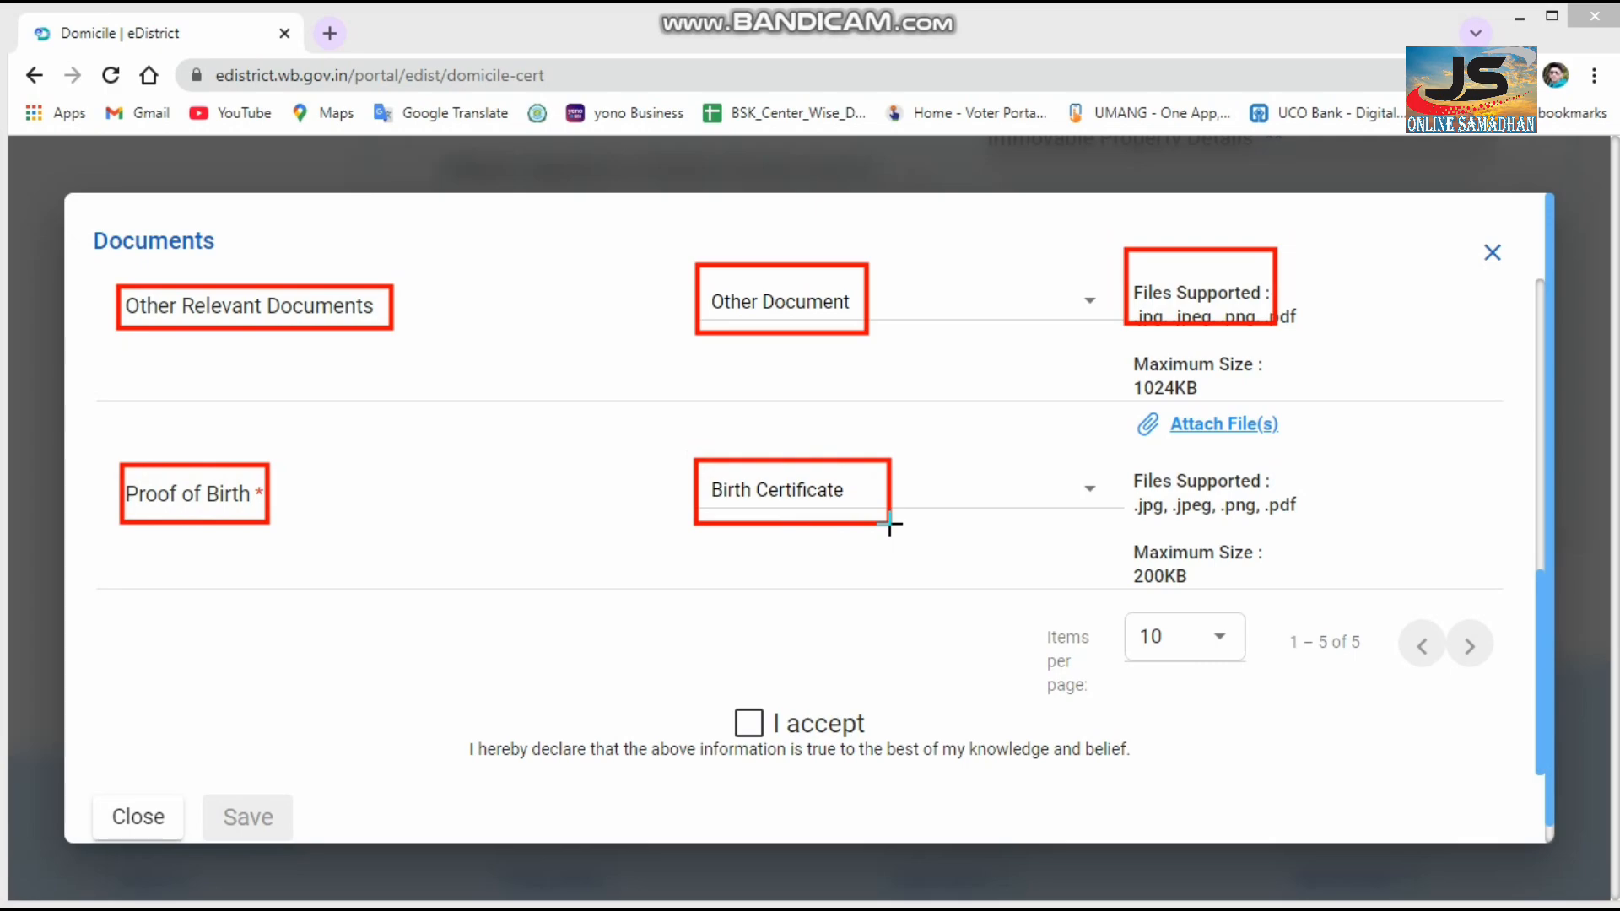
drag(1131, 401, 1303, 461)
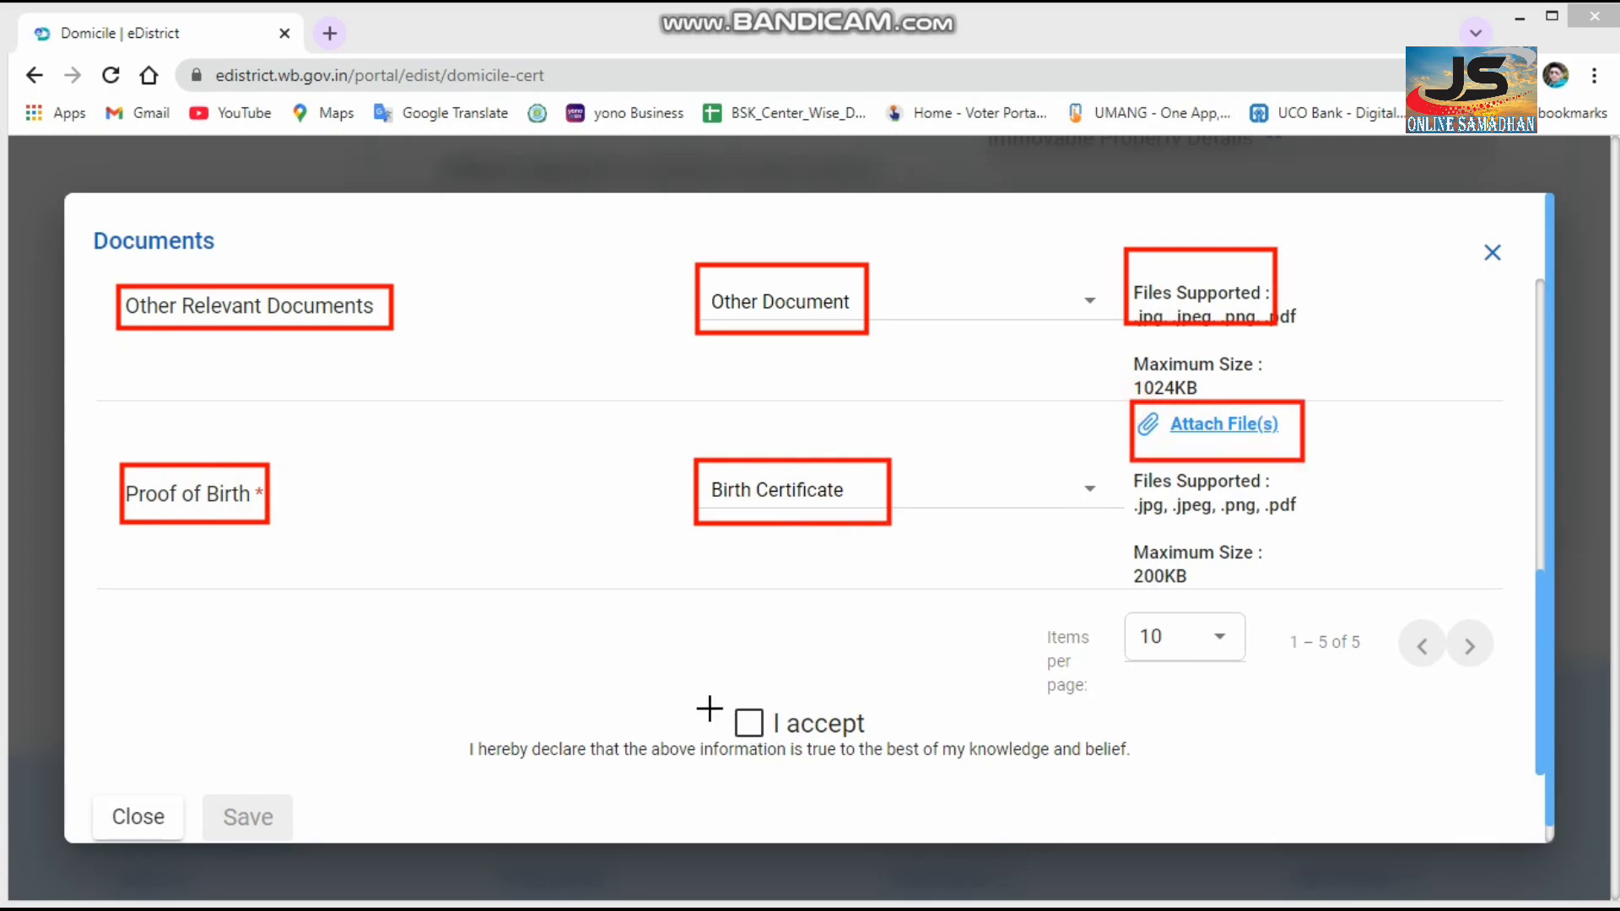
Step: Check the declaration's acceptance option and the option to save the uploaded documents
drag(716, 691, 776, 746)
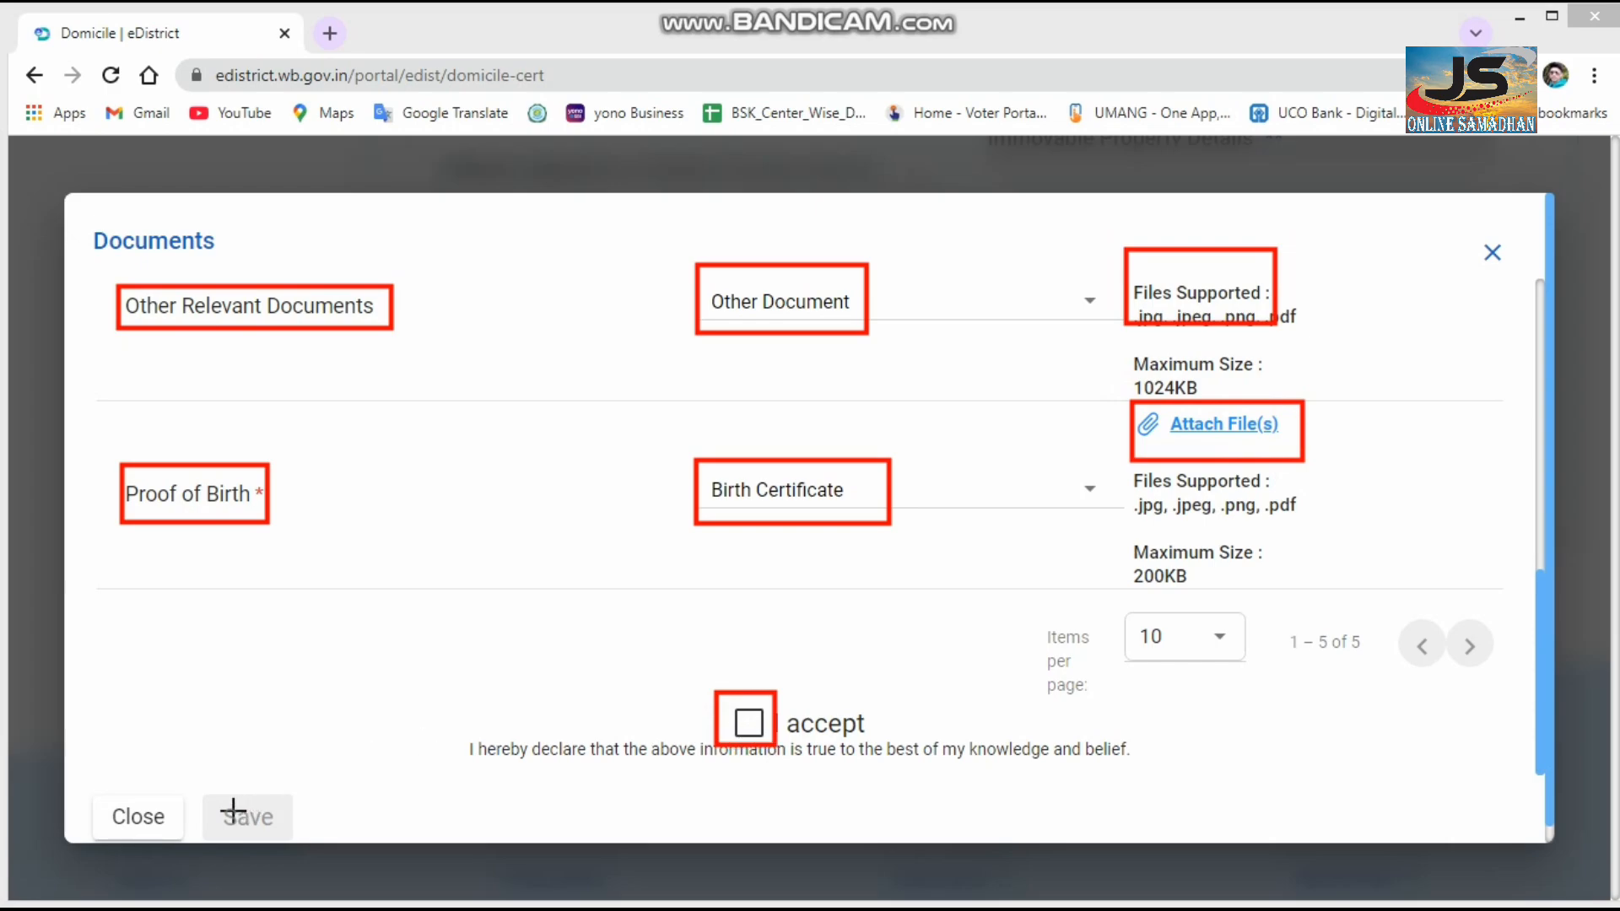
drag(190, 782, 305, 841)
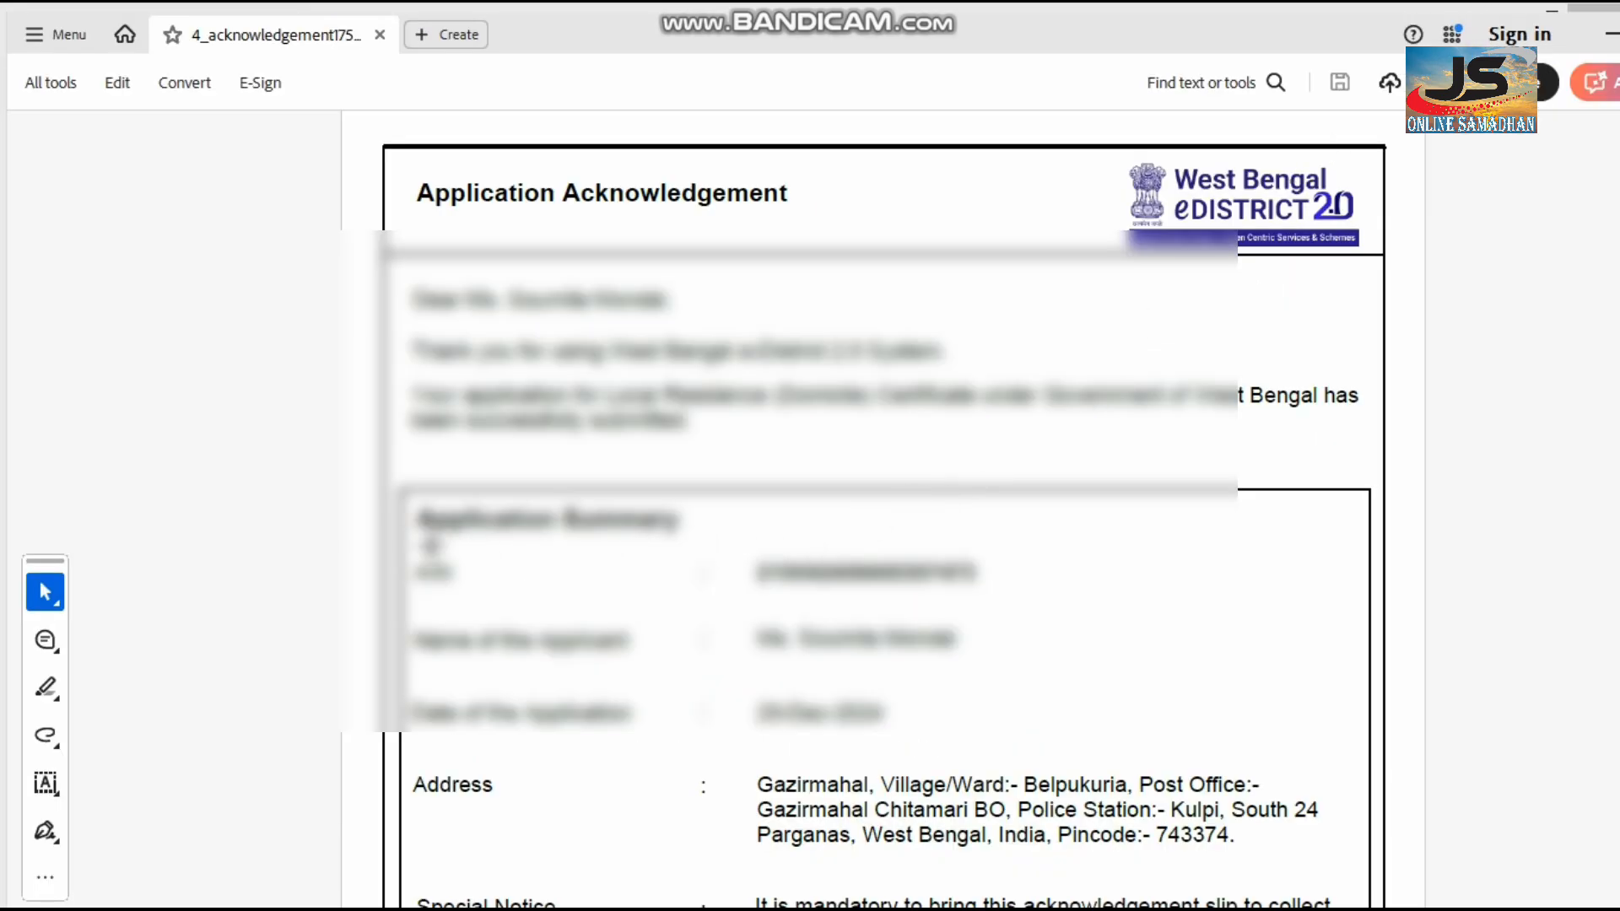
Step: Examine the application summary on the acknowledgement slip, focusing on the application number and applicant details
drag(384, 540, 611, 628)
drag(806, 622, 1086, 610)
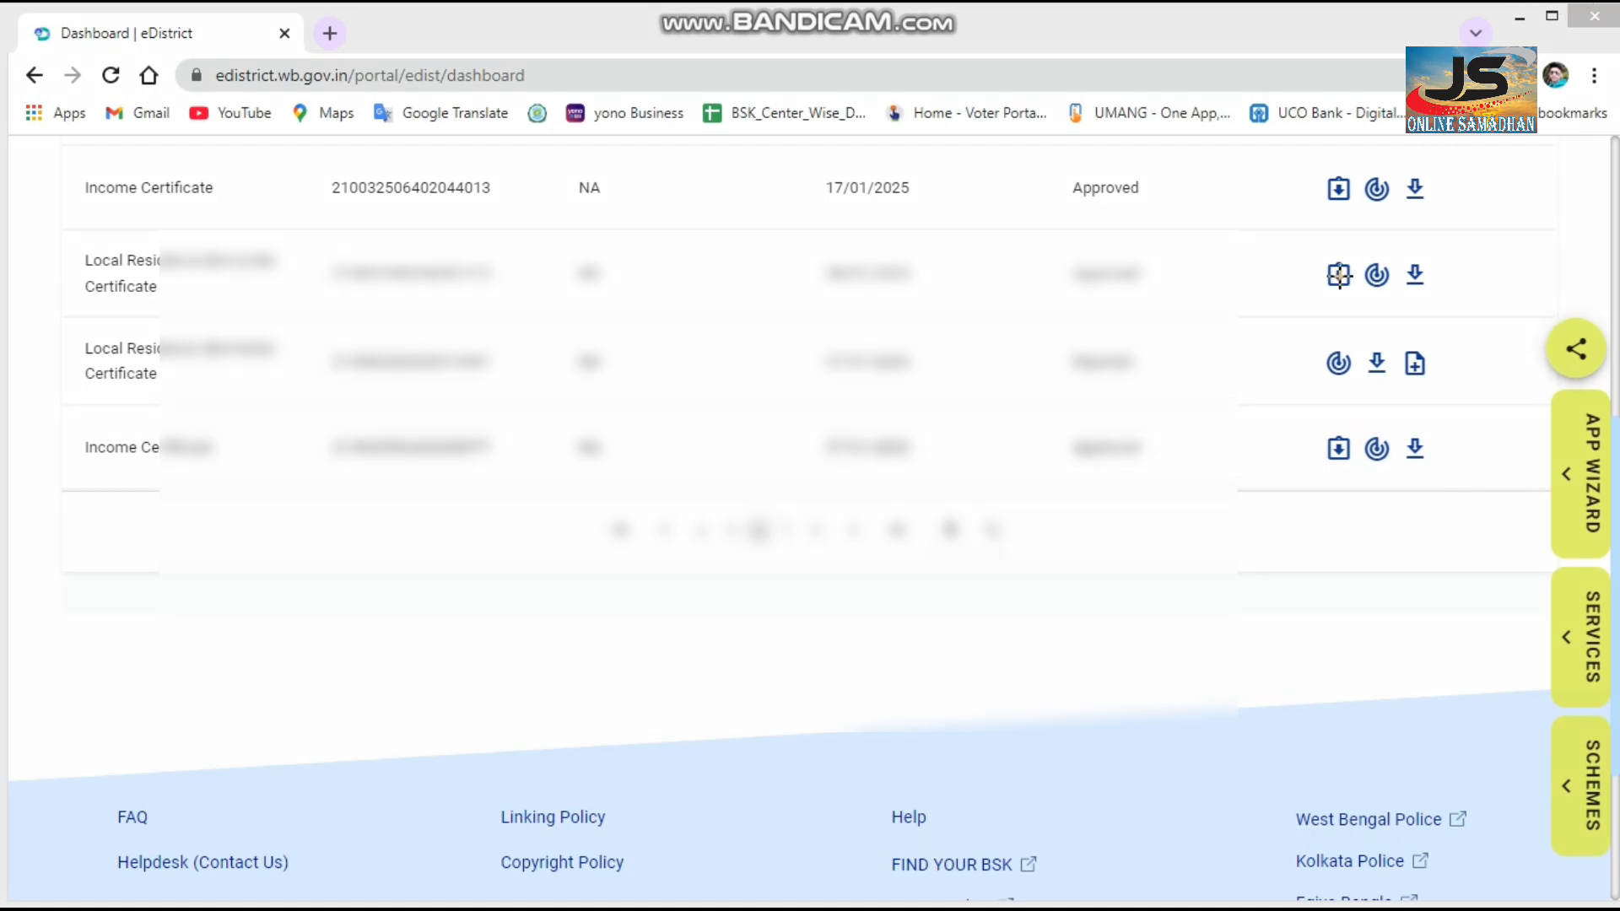
Step: Open the e-signed PDF from the certificate list of the approved Local Residence Certificate application
drag(1315, 244, 1359, 299)
click(1338, 276)
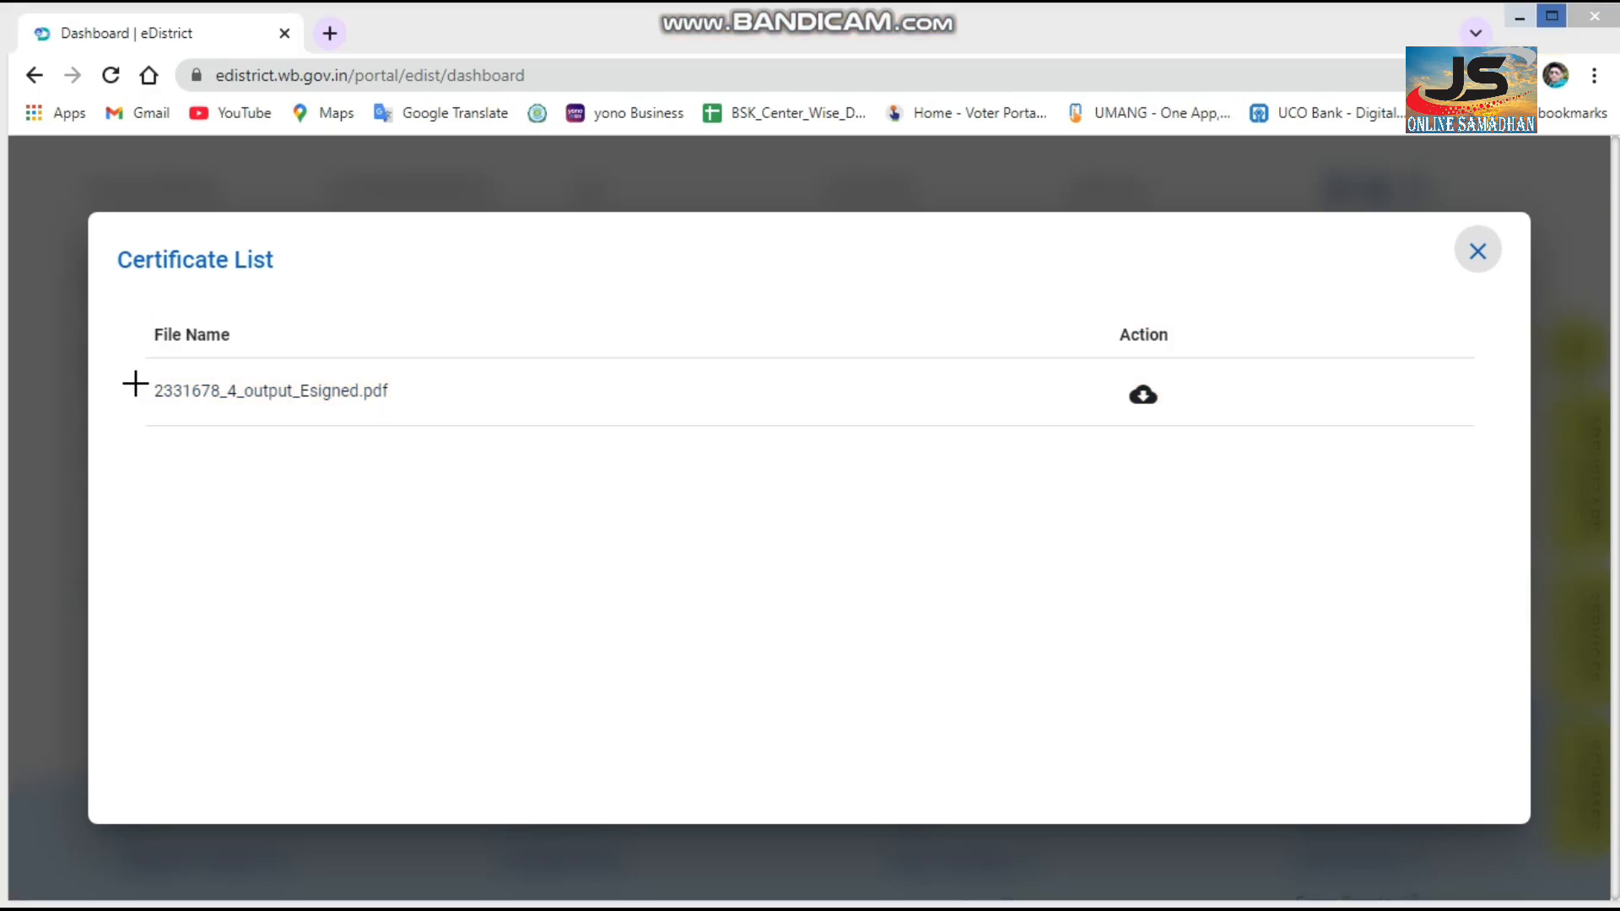
drag(137, 317, 1285, 460)
drag(1101, 379, 1188, 421)
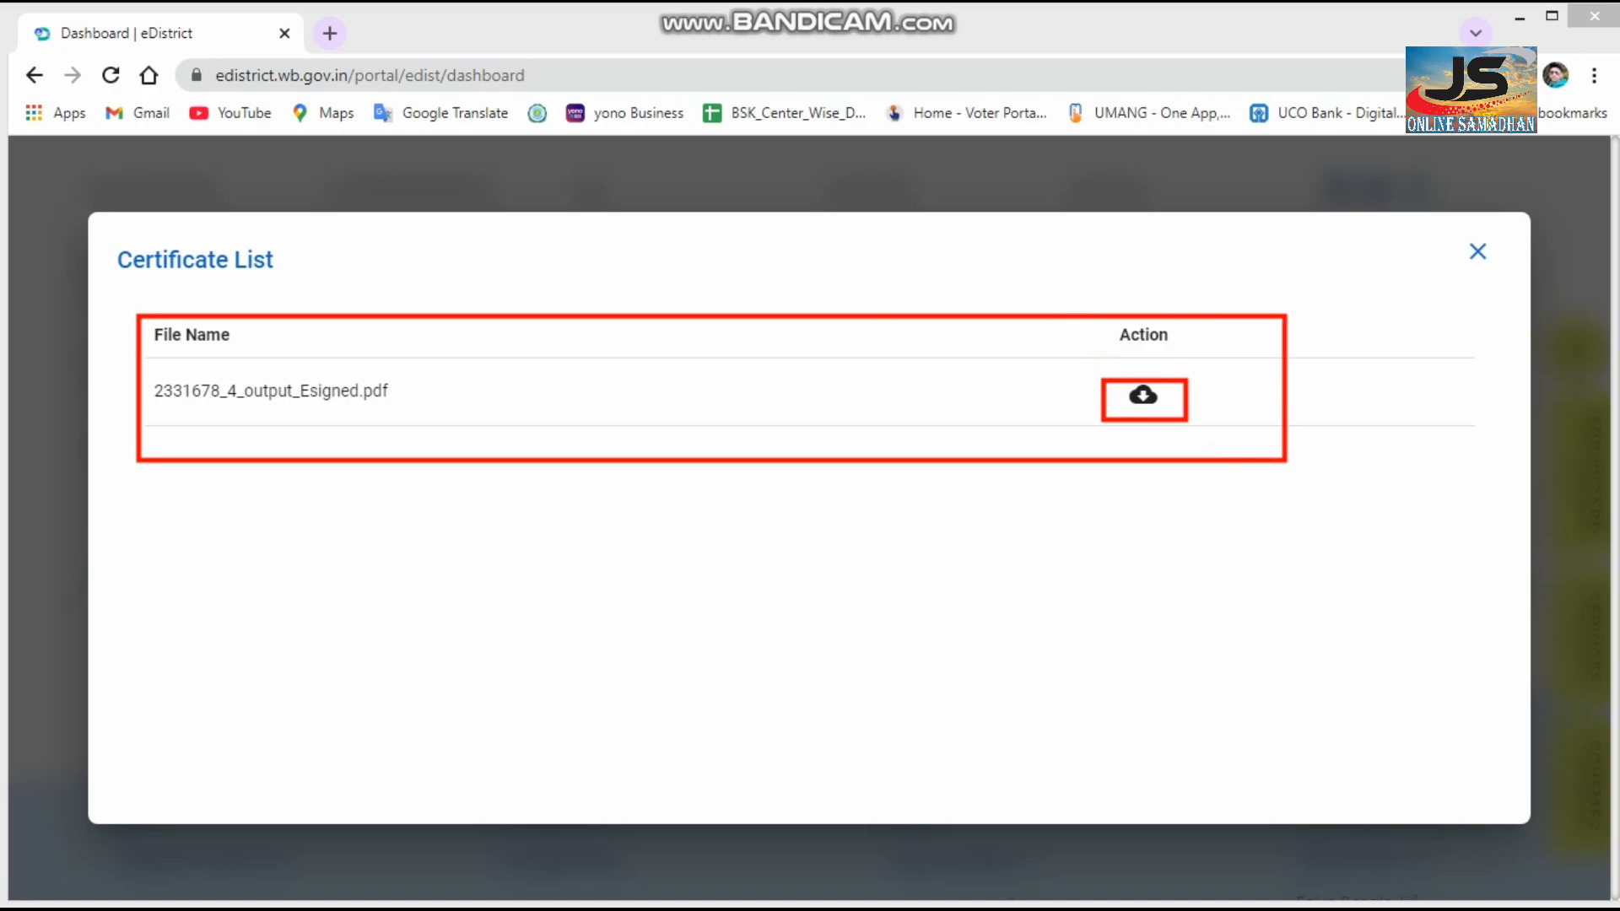
click(1142, 396)
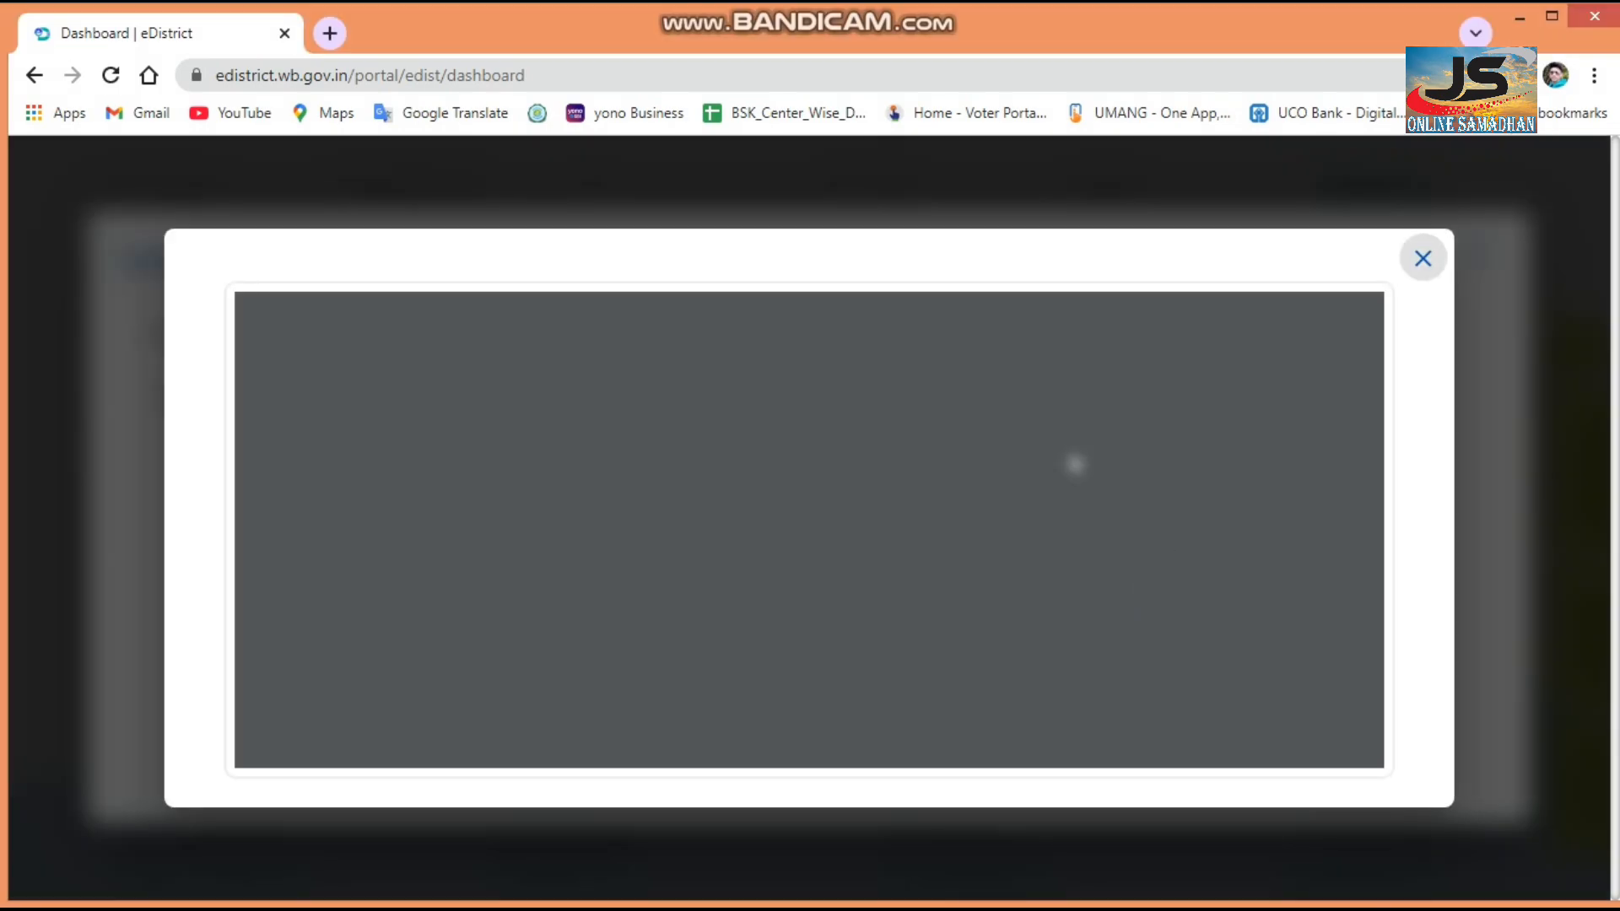
Step: Check the opened certificate preview for the option to download the PDF
click(1582, 3)
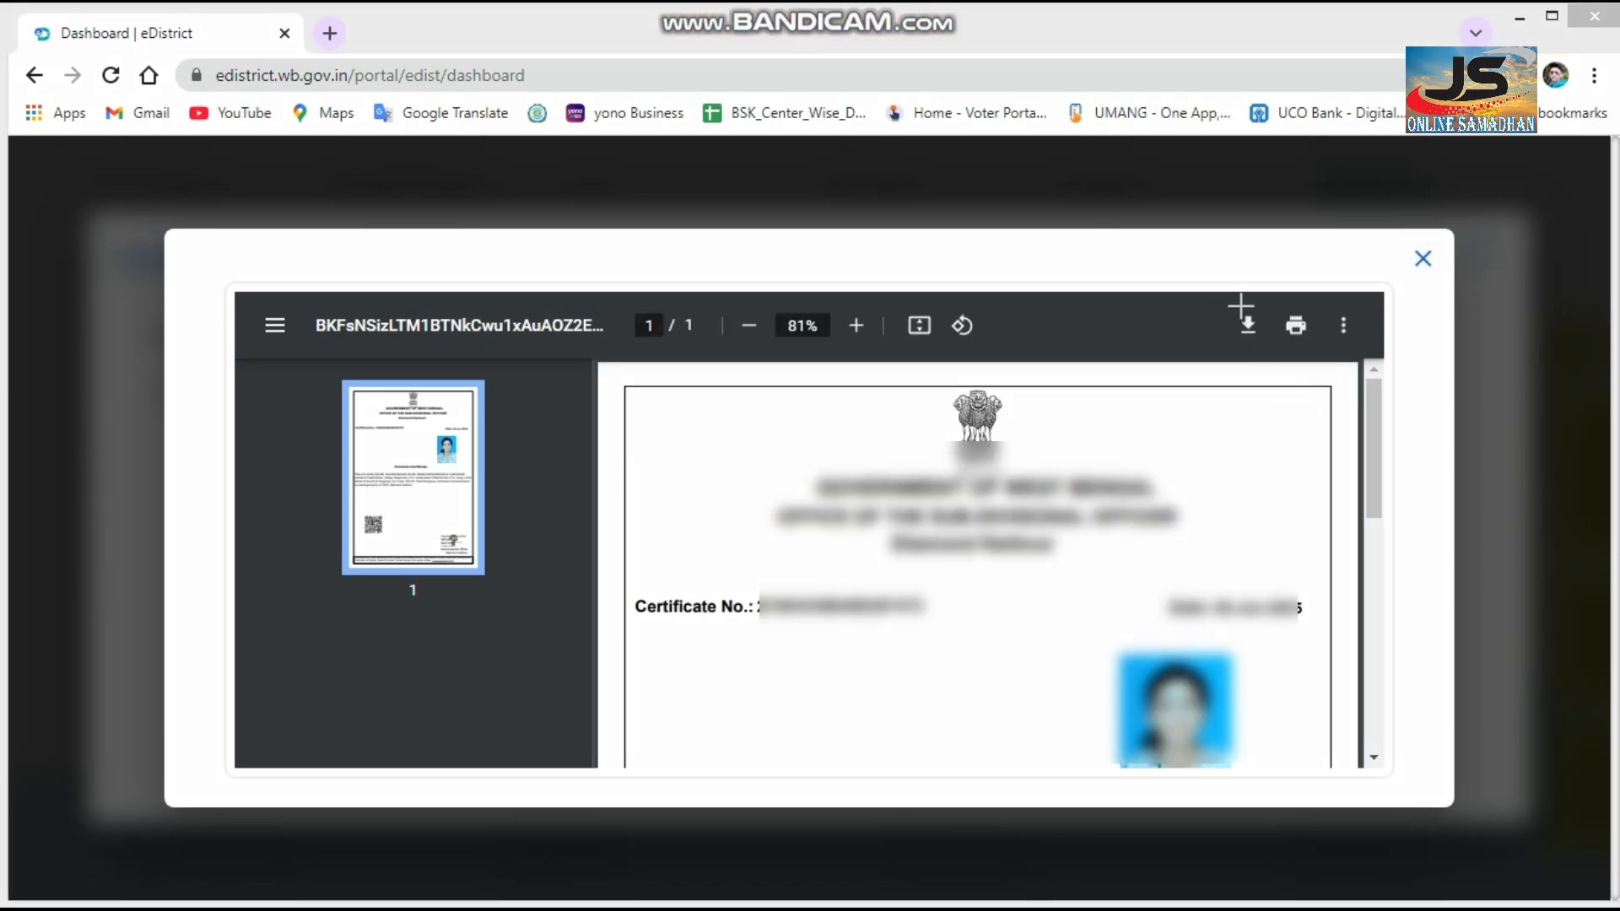
drag(1229, 302, 1266, 347)
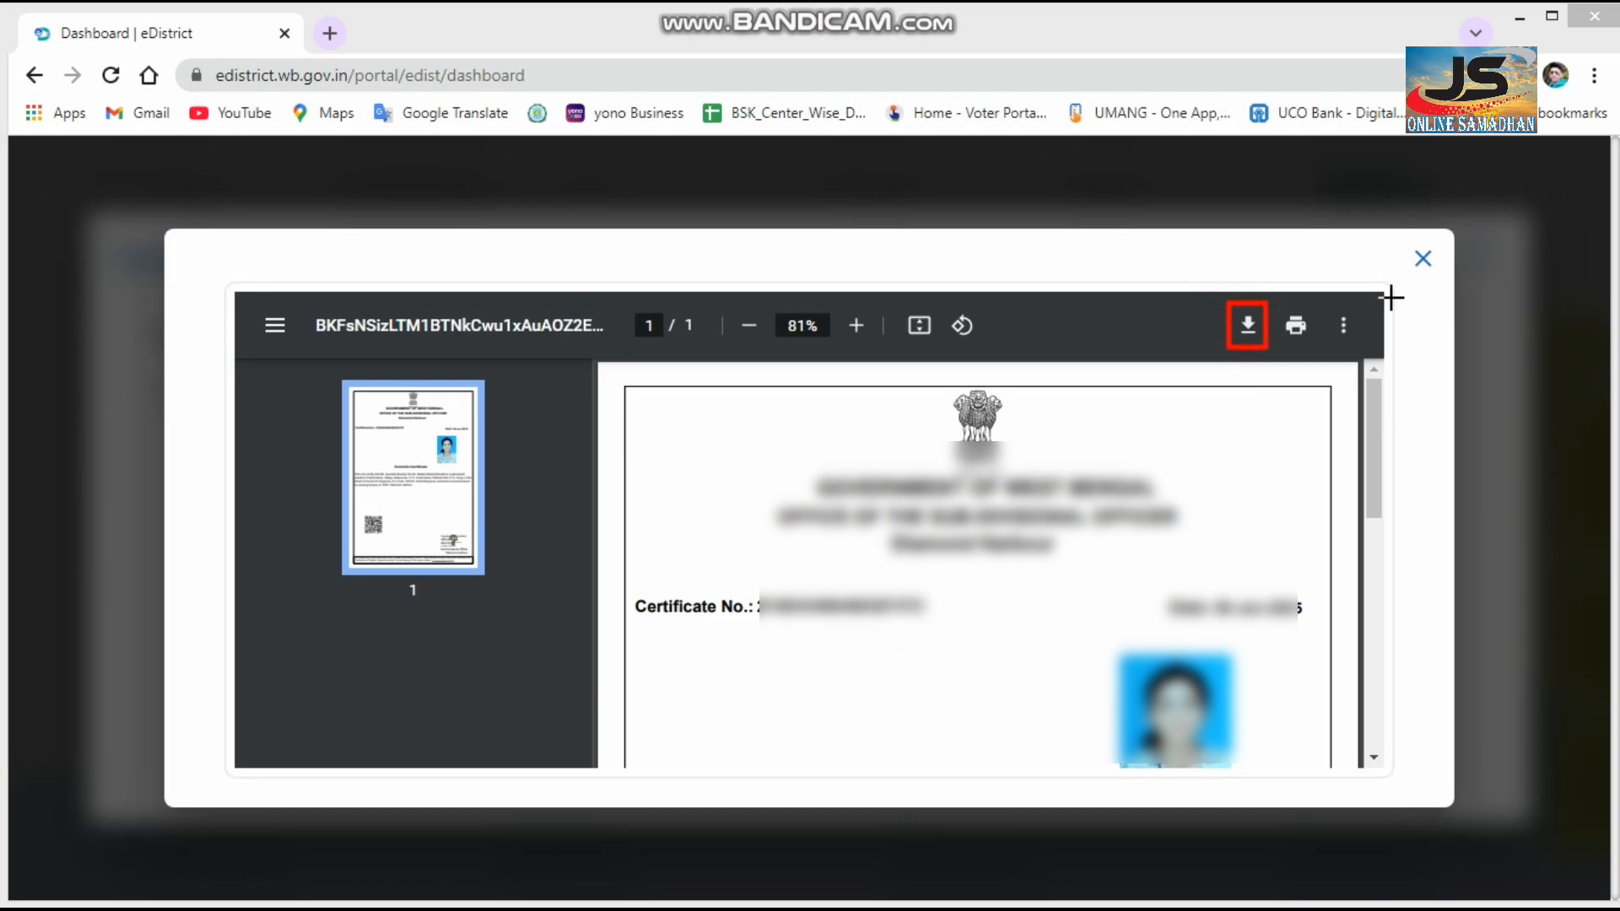
click(1482, 2)
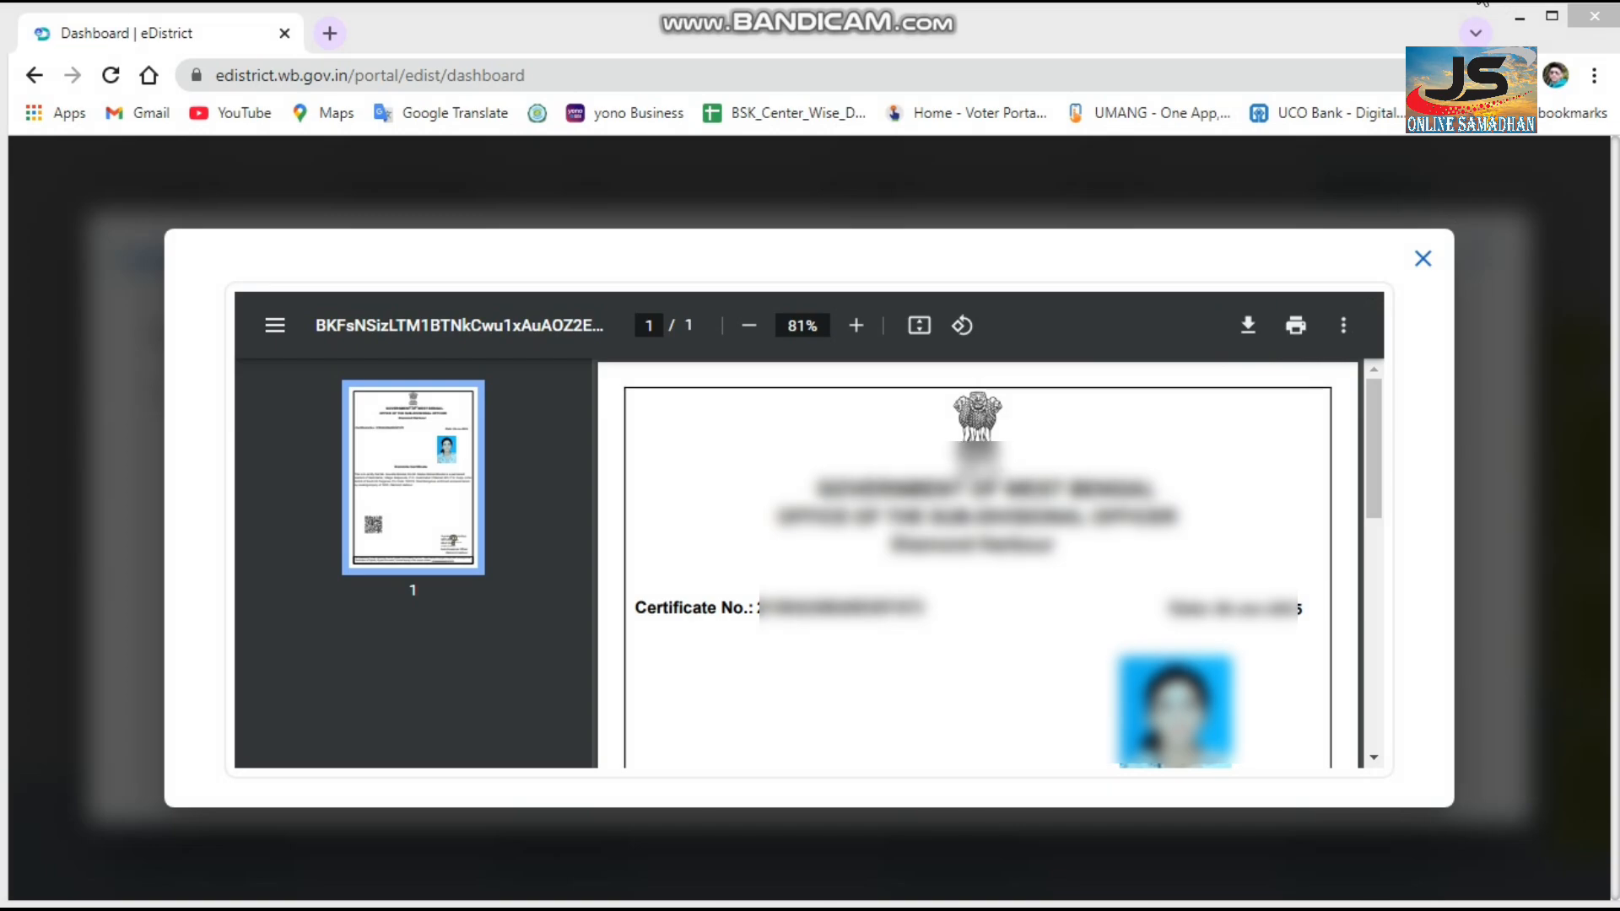